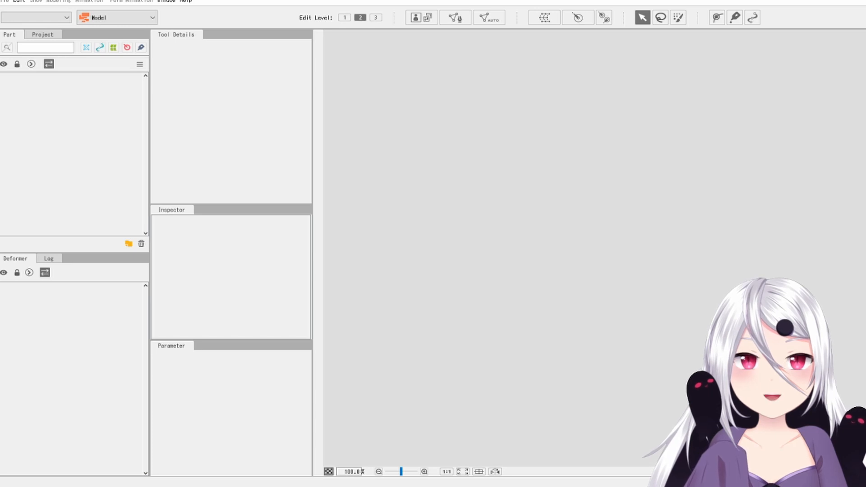
Open the IrisModel character model from the recently used files
{"action": "left_click", "coordinate": [5, 1]}
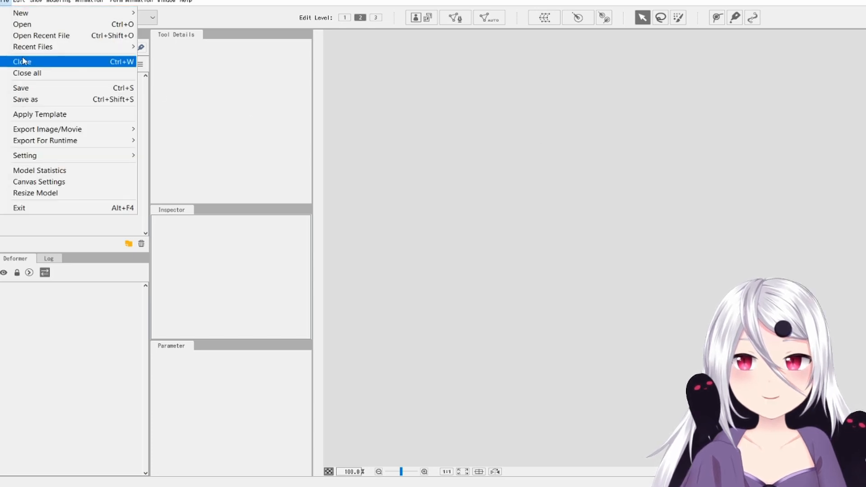
{"action": "mouse_move", "coordinate": [113, 47]}
{"action": "left_click", "coordinate": [164, 46]}
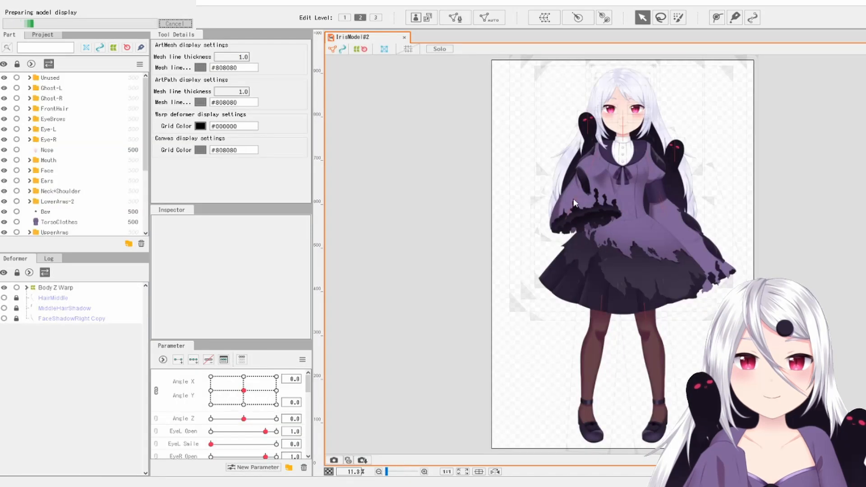
Examine the character's face and ghosts, and inspect the HairBangs, Head and BackHair meshes one by one
{"action": "scroll", "coordinate": [654, 133], "scroll_direction": "up", "scroll_amount": 3}
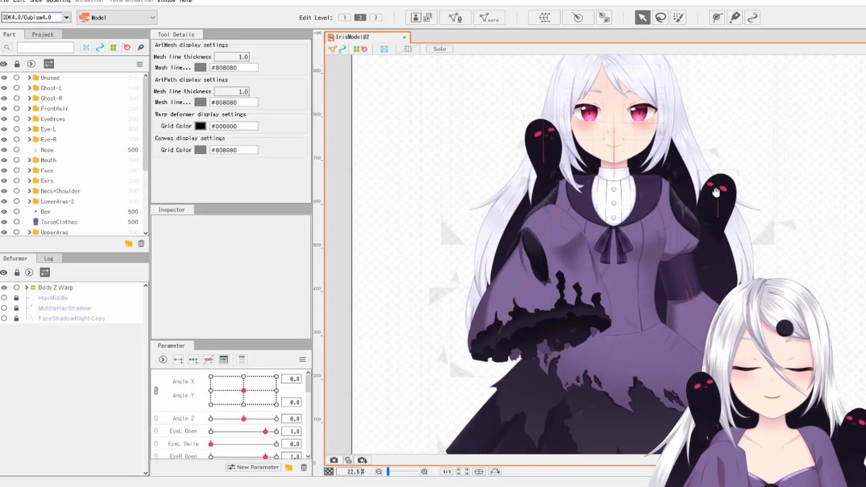
{"action": "left_click_drag", "start_coordinate": [715, 193], "coordinate": [685, 203]}
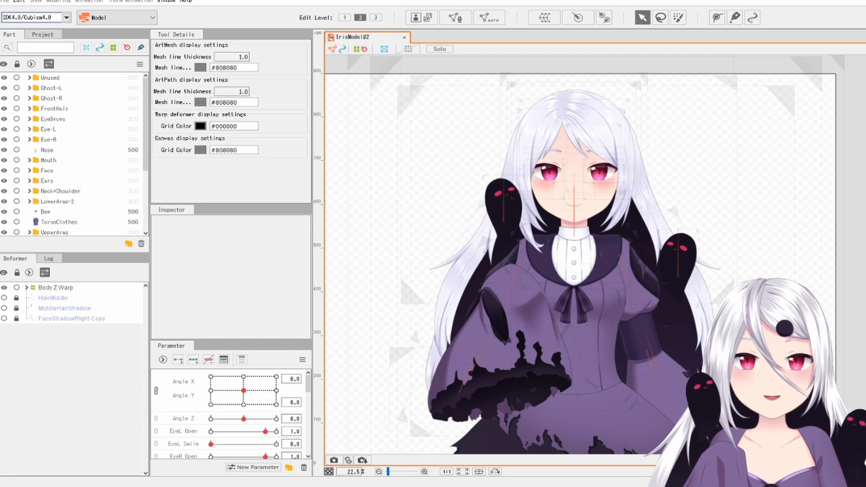
{"action": "scroll", "coordinate": [692, 170], "scroll_direction": "up", "scroll_amount": 2}
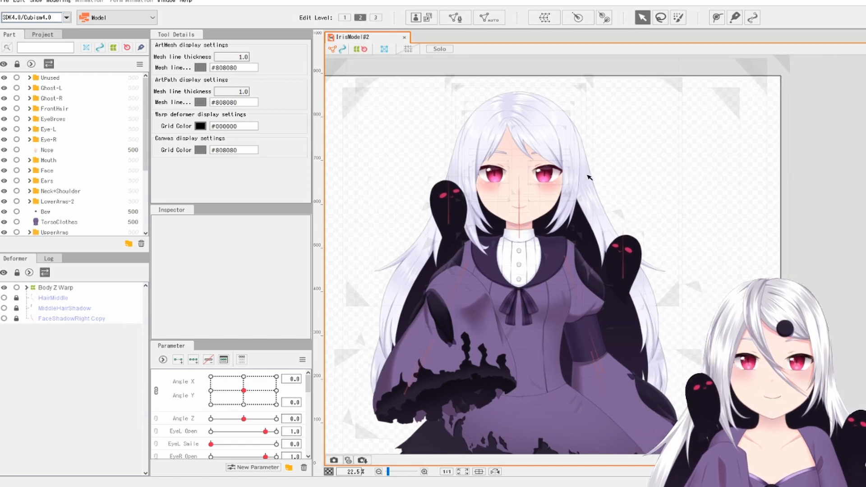
{"action": "scroll", "coordinate": [505, 174], "scroll_direction": "up", "scroll_amount": 2}
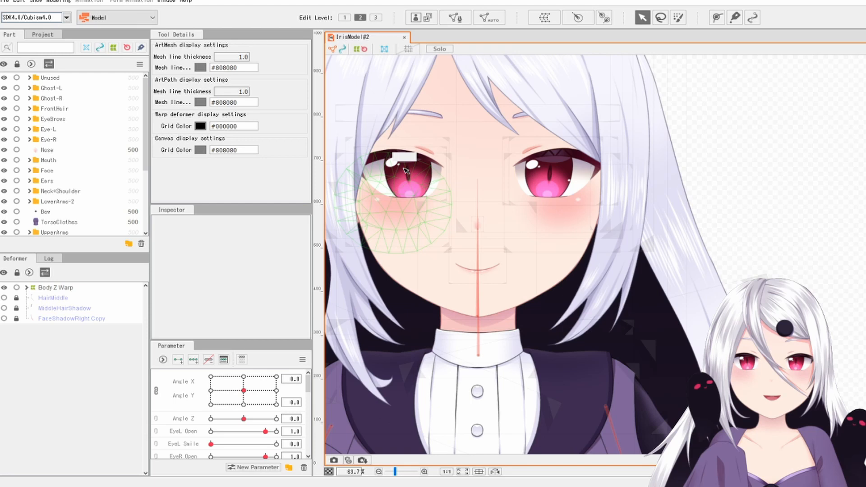
{"action": "scroll", "coordinate": [404, 170], "scroll_direction": "down", "scroll_amount": 1}
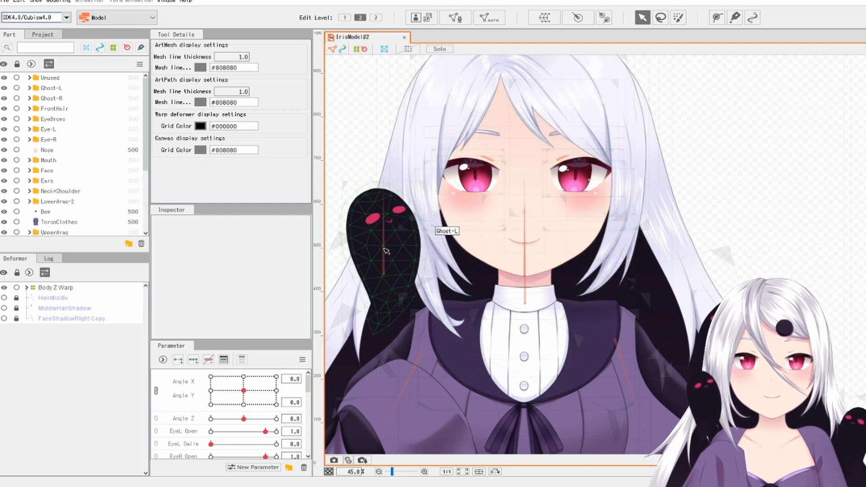
{"action": "scroll", "coordinate": [579, 111], "scroll_direction": "up", "scroll_amount": 3}
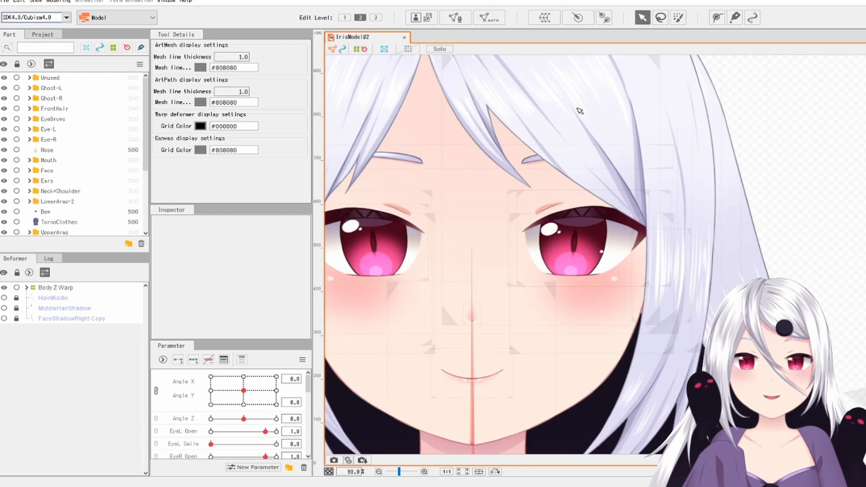
{"action": "scroll", "coordinate": [546, 131], "scroll_direction": "down", "scroll_amount": 3}
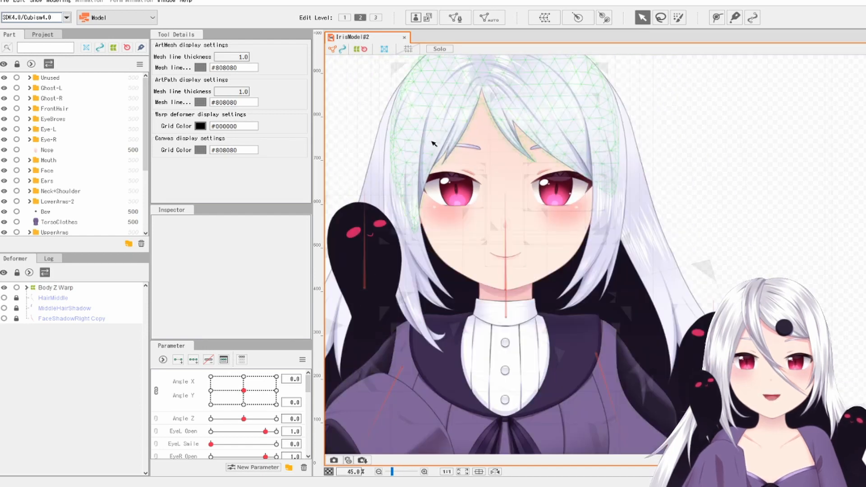
{"action": "left_click", "coordinate": [423, 149]}
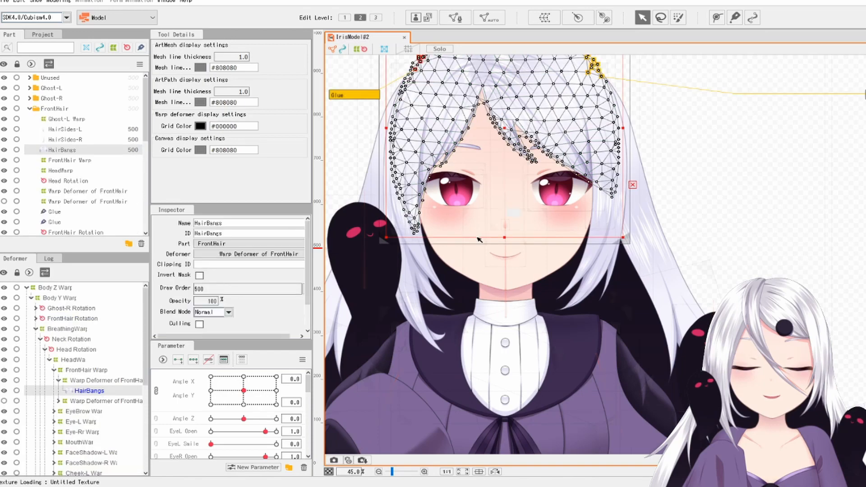
{"action": "left_click", "coordinate": [479, 240]}
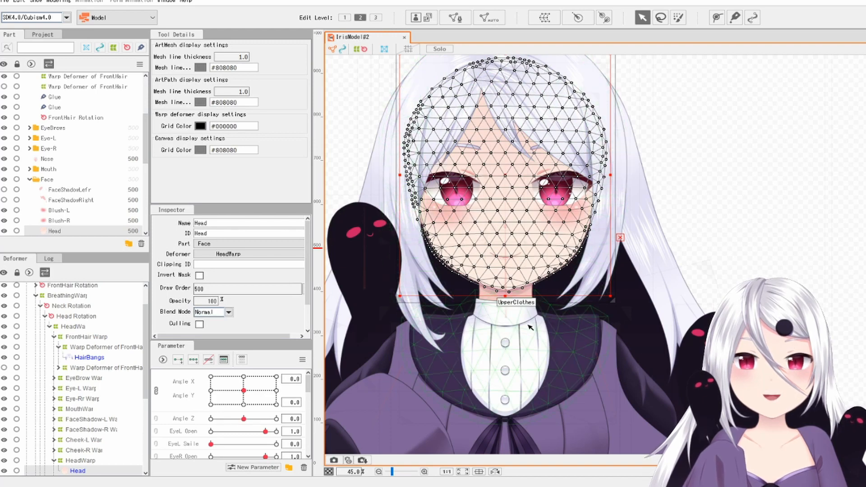
{"action": "left_click", "coordinate": [651, 247]}
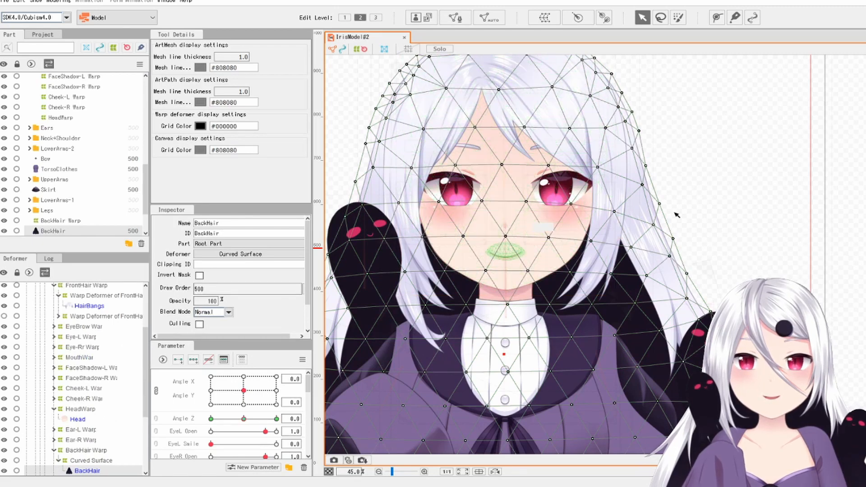
{"action": "left_click", "coordinate": [737, 187]}
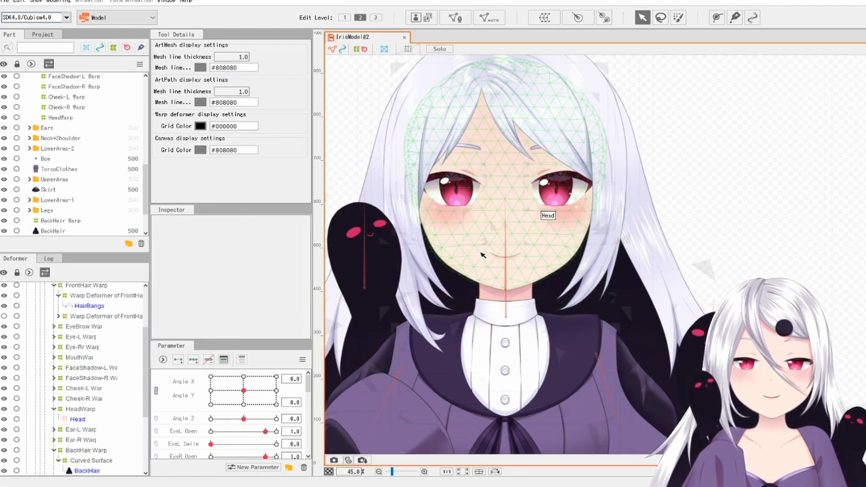
Select the Head mesh on the face, nudge its upper corner handle slightly, and hide its bounding box
{"action": "left_click", "coordinate": [483, 254]}
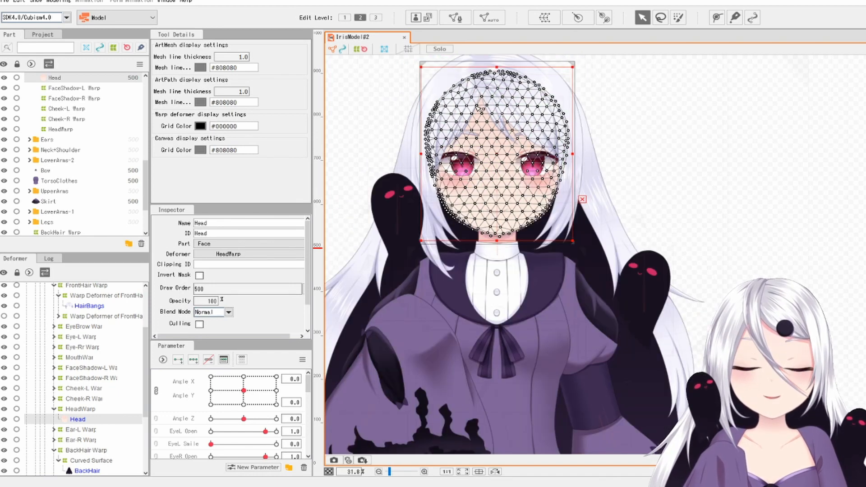
{"action": "scroll", "coordinate": [445, 79], "scroll_direction": "down", "scroll_amount": 2}
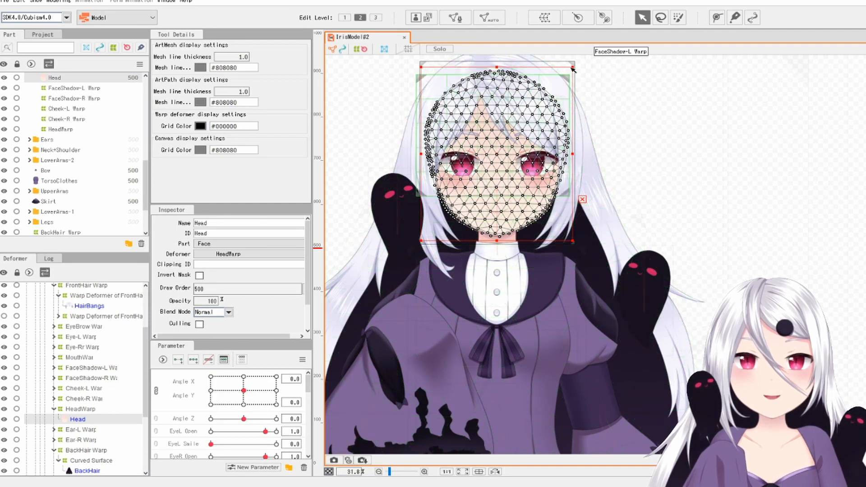
{"action": "mouse_move", "coordinate": [571, 67]}
{"action": "left_mouse_down"}
{"action": "mouse_move", "coordinate": [597, 54]}
{"action": "mouse_move", "coordinate": [552, 87]}
{"action": "mouse_move", "coordinate": [590, 63]}
{"action": "mouse_move", "coordinate": [522, 85]}
{"action": "mouse_move", "coordinate": [573, 67]}
{"action": "left_mouse_up"}
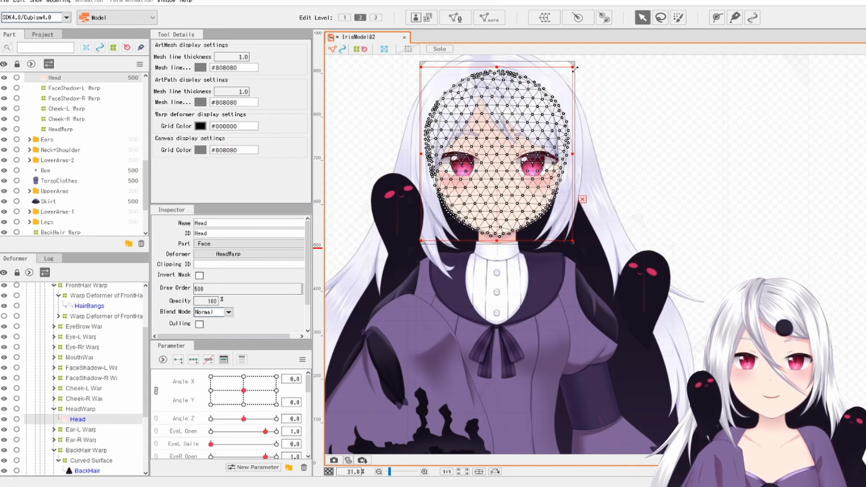
{"action": "left_click", "coordinate": [582, 199]}
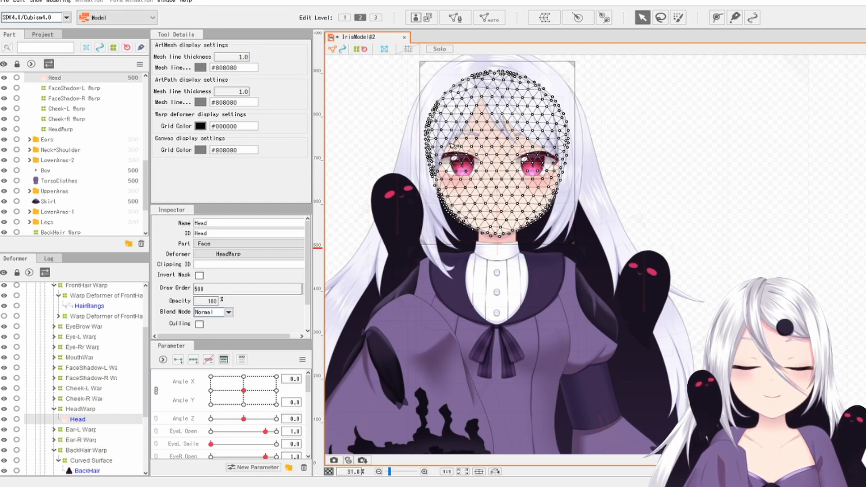
Pull a jawline vertex of the Head mesh inward, delete the mesh, and undo both changes
{"action": "scroll", "coordinate": [451, 144], "scroll_direction": "up", "scroll_amount": 4}
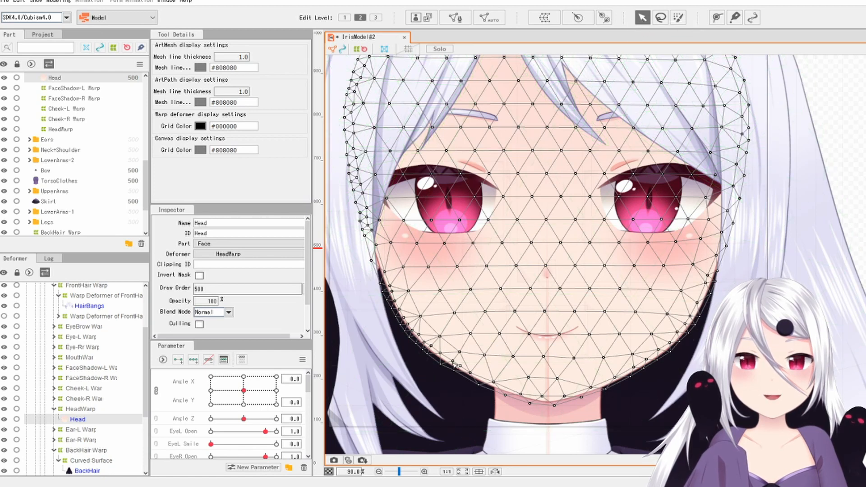
{"action": "left_click_drag", "start_coordinate": [455, 369], "coordinate": [474, 368]}
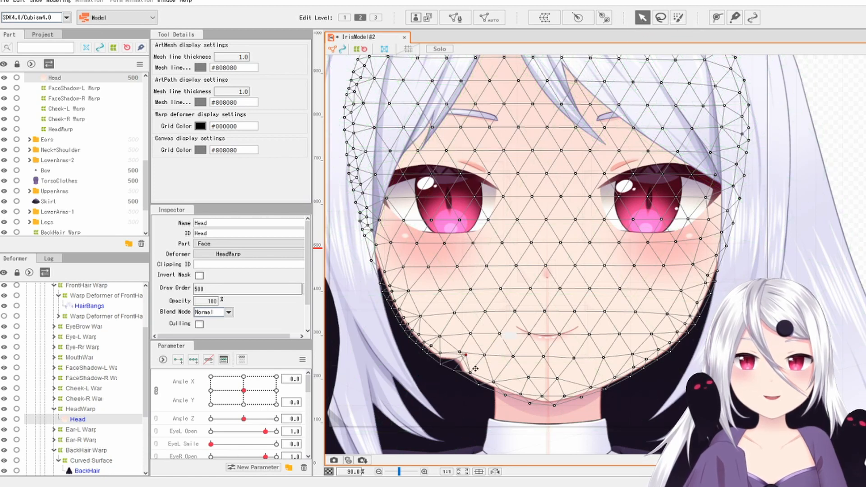
{"action": "key", "text": "Delete"}
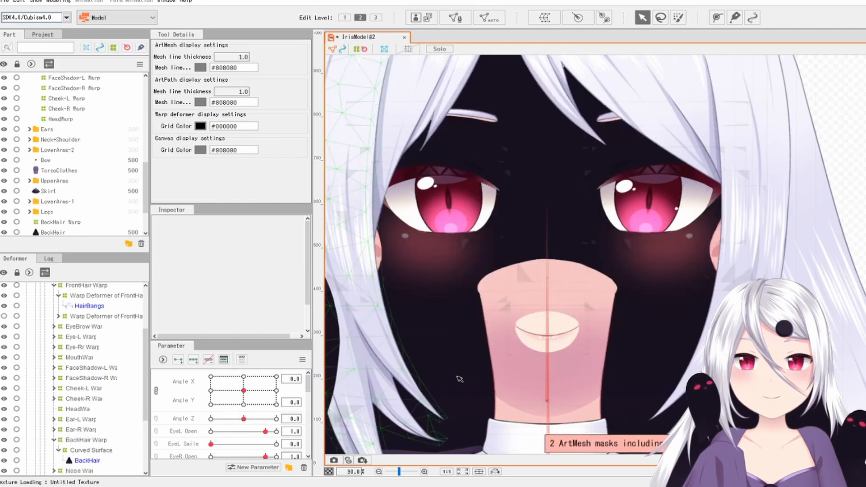
{"action": "key", "text": "ctrl+z"}
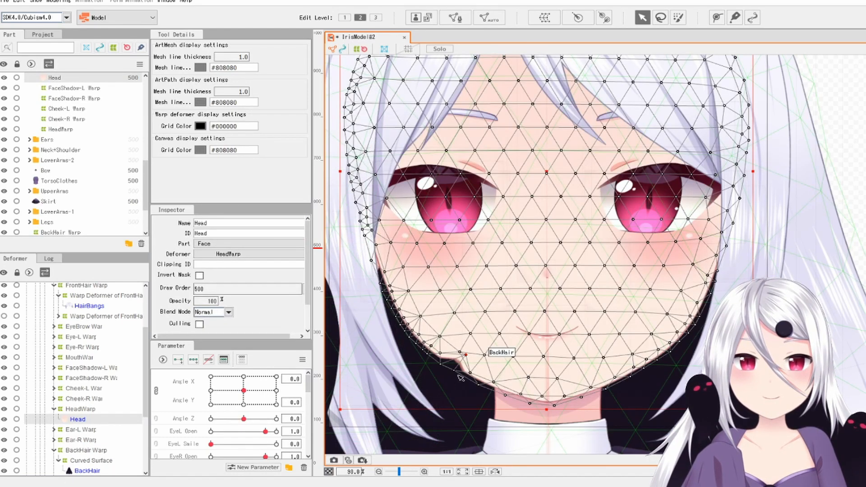
{"action": "key", "text": "ctrl+z"}
Try pulling the same jawline vertex of the Head mesh outward, undoing the first move before trying again
{"action": "left_click_drag", "start_coordinate": [454, 371], "coordinate": [412, 405]}
{"action": "key", "text": "ctrl+z"}
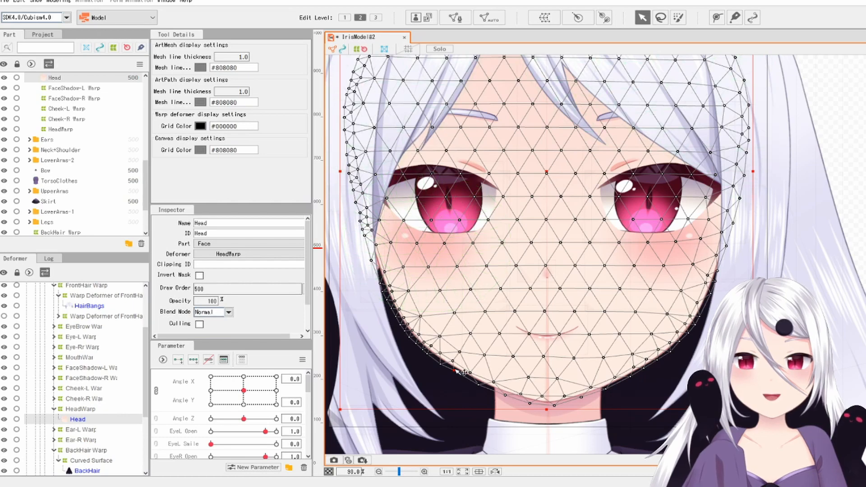
{"action": "left_click_drag", "start_coordinate": [455, 379], "coordinate": [460, 391]}
Select the HeadWarp deformer, shift the Bezier handle at the mouth slightly sideways, and undo the change
{"action": "left_click", "coordinate": [100, 410]}
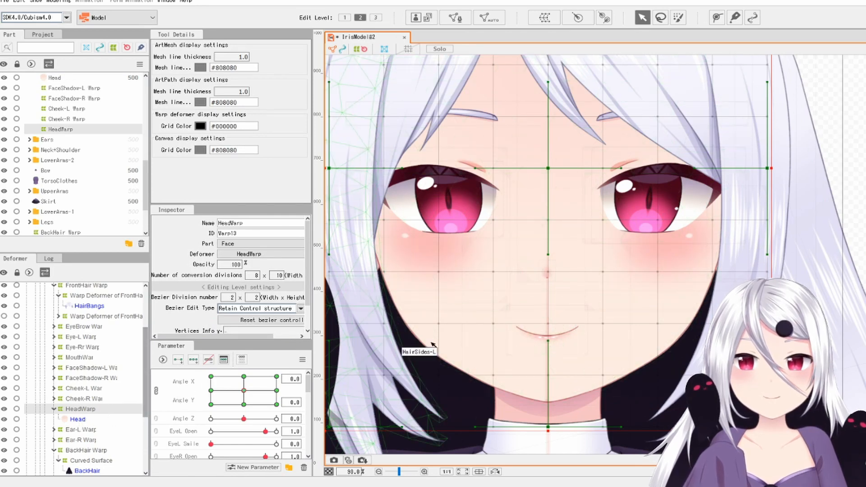
{"action": "scroll", "coordinate": [498, 314], "scroll_direction": "down", "scroll_amount": 3}
{"action": "mouse_move", "coordinate": [524, 340]}
{"action": "left_mouse_down"}
{"action": "mouse_move", "coordinate": [446, 353]}
{"action": "mouse_move", "coordinate": [636, 346]}
{"action": "mouse_move", "coordinate": [439, 360]}
{"action": "mouse_move", "coordinate": [621, 353]}
{"action": "mouse_move", "coordinate": [473, 344]}
{"action": "mouse_move", "coordinate": [575, 339]}
{"action": "mouse_move", "coordinate": [526, 313]}
{"action": "mouse_move", "coordinate": [497, 364]}
{"action": "mouse_move", "coordinate": [580, 354]}
{"action": "mouse_move", "coordinate": [520, 362]}
{"action": "mouse_move", "coordinate": [582, 345]}
{"action": "mouse_move", "coordinate": [530, 358]}
{"action": "mouse_move", "coordinate": [577, 355]}
{"action": "mouse_move", "coordinate": [561, 347]}
{"action": "mouse_move", "coordinate": [570, 344]}
{"action": "mouse_move", "coordinate": [518, 332]}
{"action": "mouse_move", "coordinate": [524, 343]}
{"action": "mouse_move", "coordinate": [539, 340]}
{"action": "left_mouse_up"}
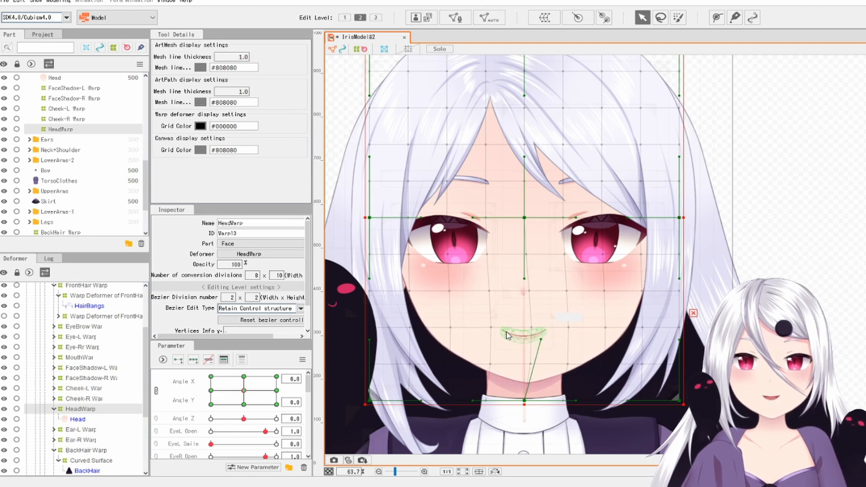
{"action": "key", "text": "ctrl+z"}
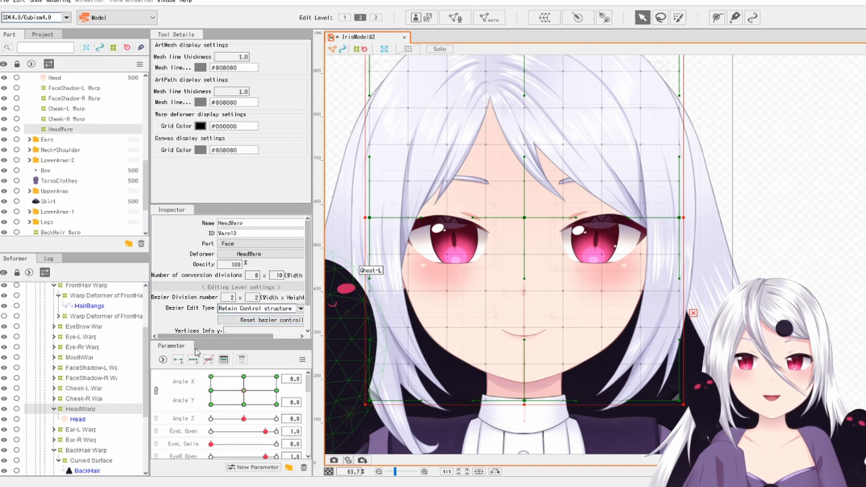
Generate the Head mesh automatically, trying the Deformation (Little) preset and the Standard preset
{"action": "left_click", "coordinate": [93, 420]}
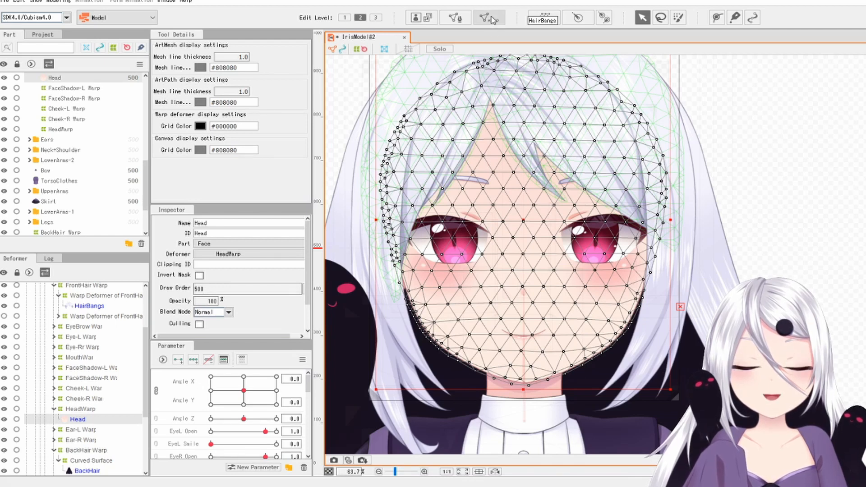
{"action": "left_click", "coordinate": [491, 20]}
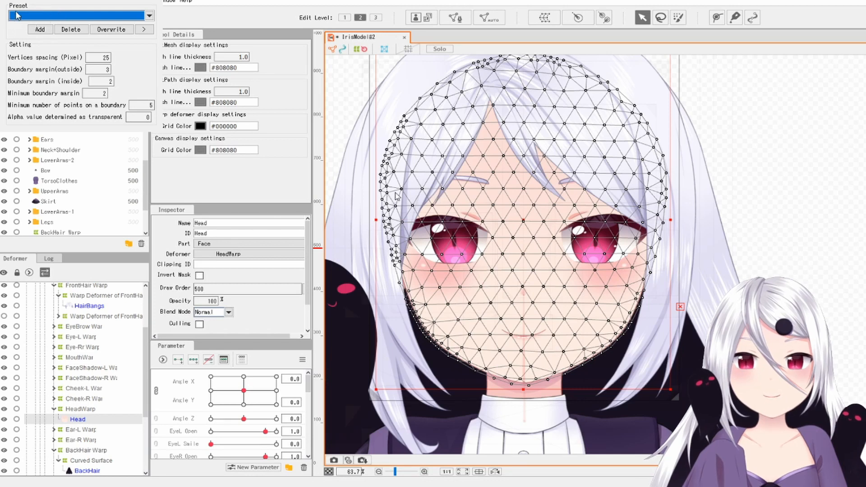
{"action": "left_click", "coordinate": [33, 14]}
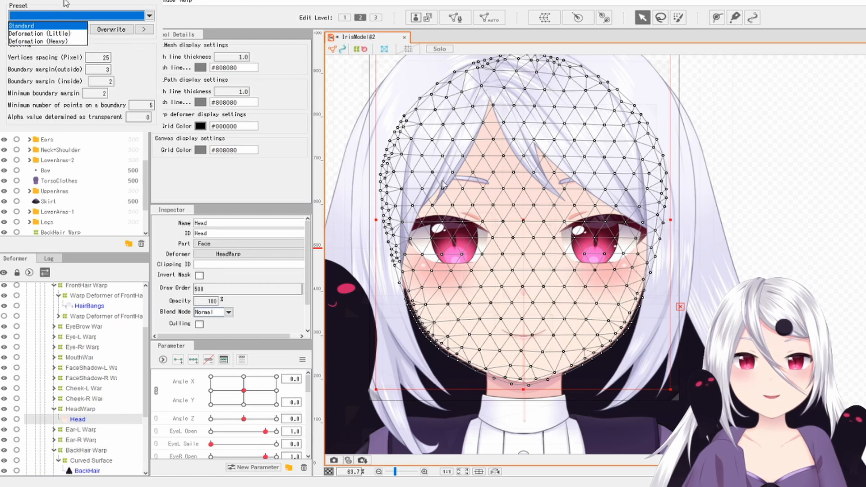
{"action": "left_click", "coordinate": [38, 34]}
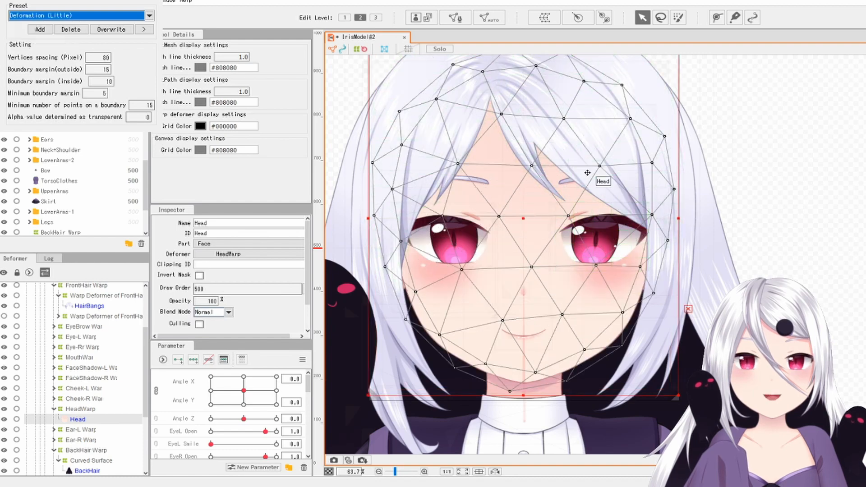
{"action": "left_click", "coordinate": [31, 16]}
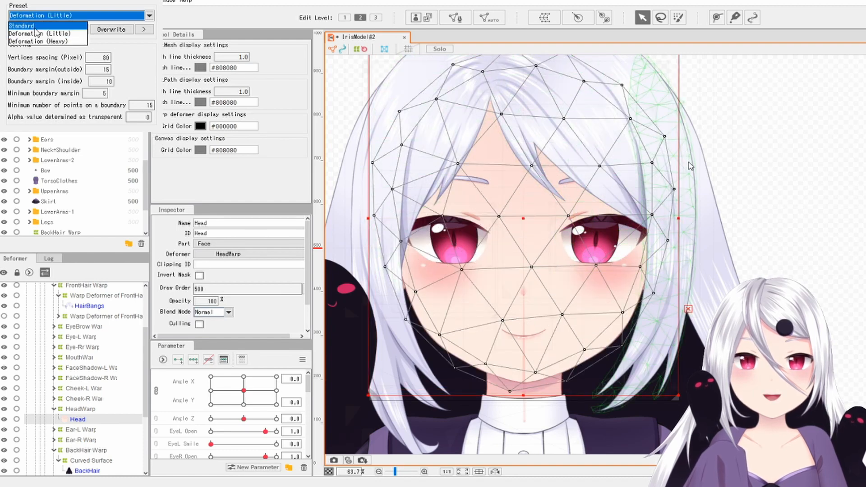
{"action": "left_click", "coordinate": [21, 26]}
Switch the Head mesh's automatic generation to the Deformation (Heavy) preset and close the mesh generator
{"action": "left_click", "coordinate": [24, 17]}
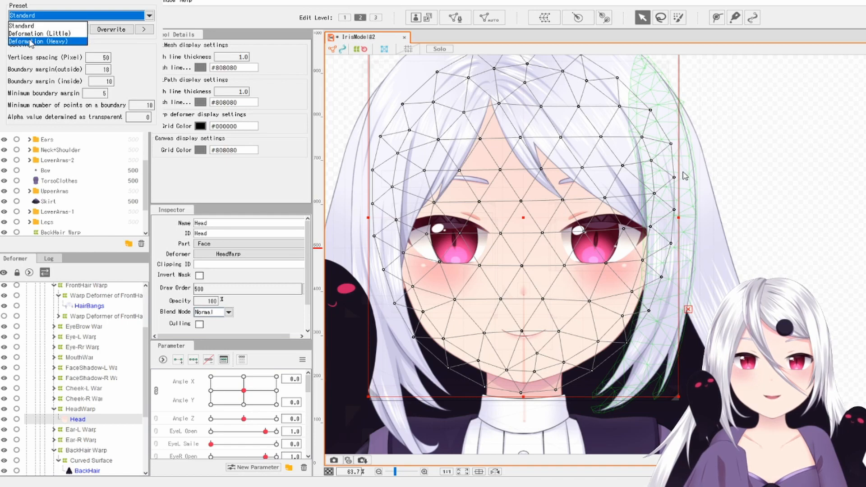
{"action": "key", "text": "Return"}
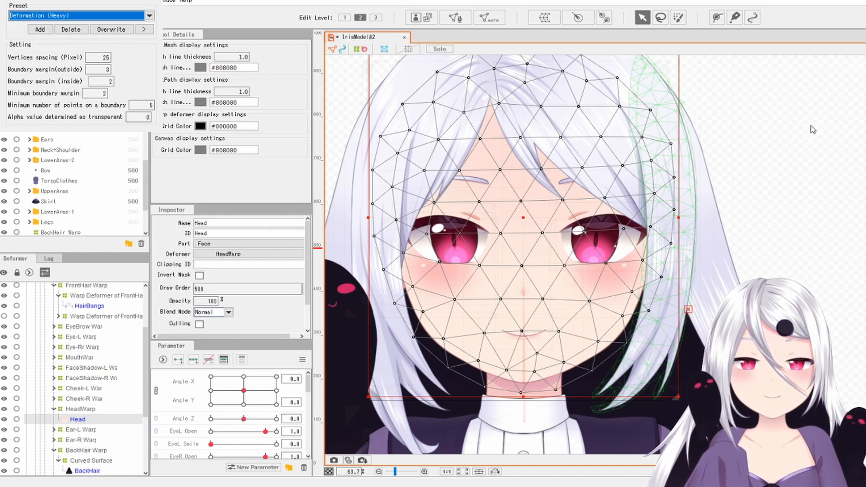
{"action": "left_click", "coordinate": [810, 128]}
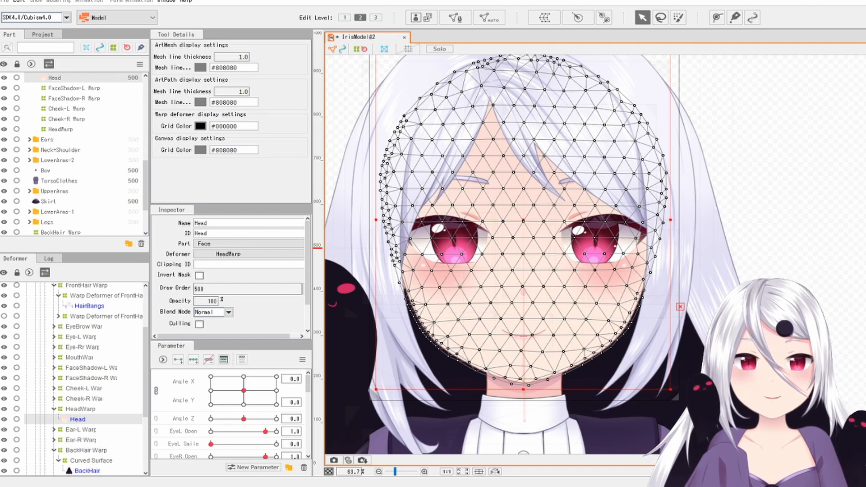
Deselect the Head mesh and select the EyeBrow-L mesh
{"action": "left_click", "coordinate": [756, 173]}
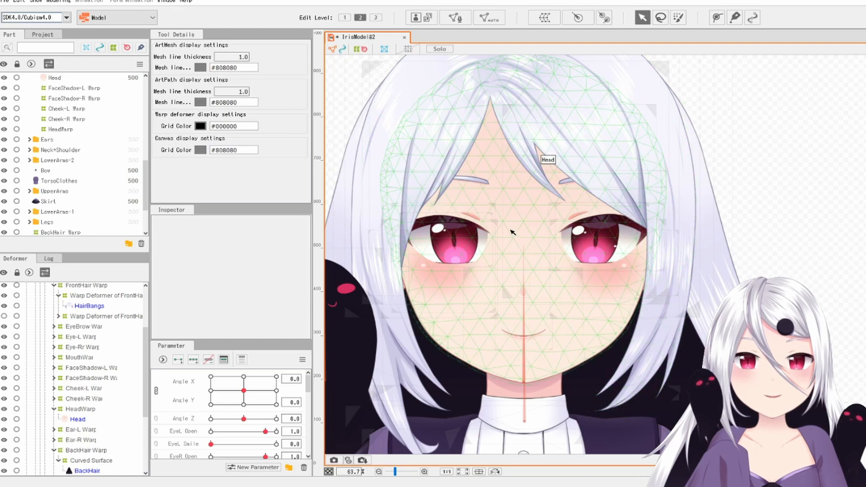
{"action": "left_click", "coordinate": [466, 182]}
{"action": "scroll", "coordinate": [462, 184], "scroll_direction": "up", "scroll_amount": 3}
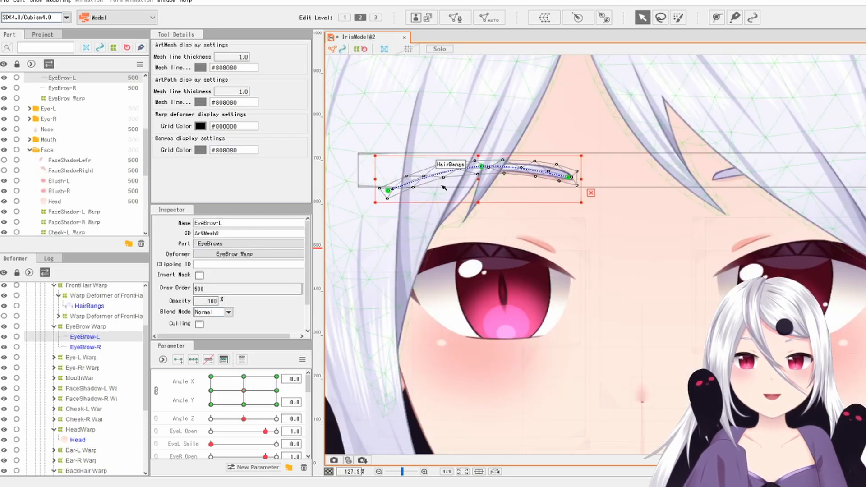
Examine the EyeBrow-L mesh, its deformation path and the surrounding face up close and from farther away
{"action": "scroll", "coordinate": [586, 171], "scroll_direction": "up", "scroll_amount": 2}
{"action": "scroll", "coordinate": [593, 170], "scroll_direction": "down", "scroll_amount": 5}
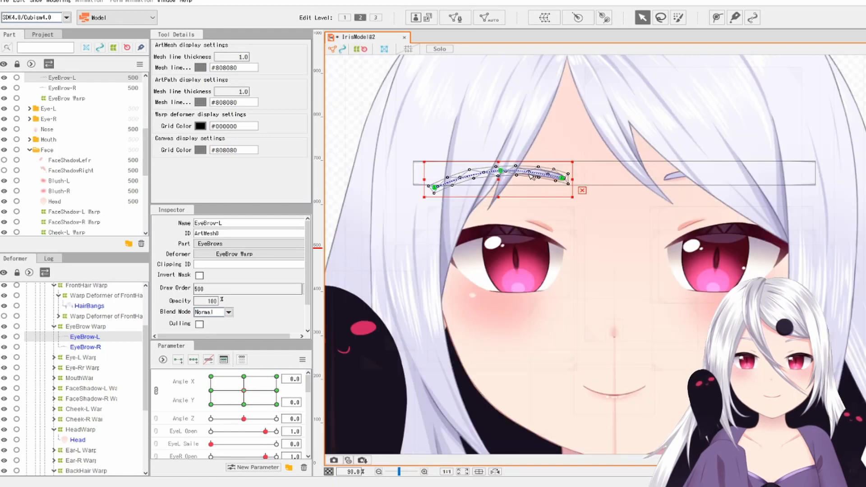
{"action": "scroll", "coordinate": [475, 176], "scroll_direction": "up", "scroll_amount": 4}
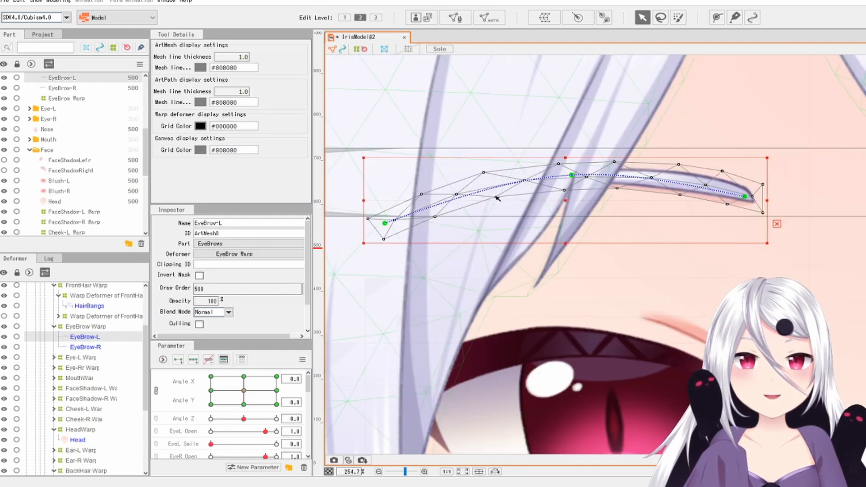
{"action": "scroll", "coordinate": [744, 200], "scroll_direction": "down", "scroll_amount": 2}
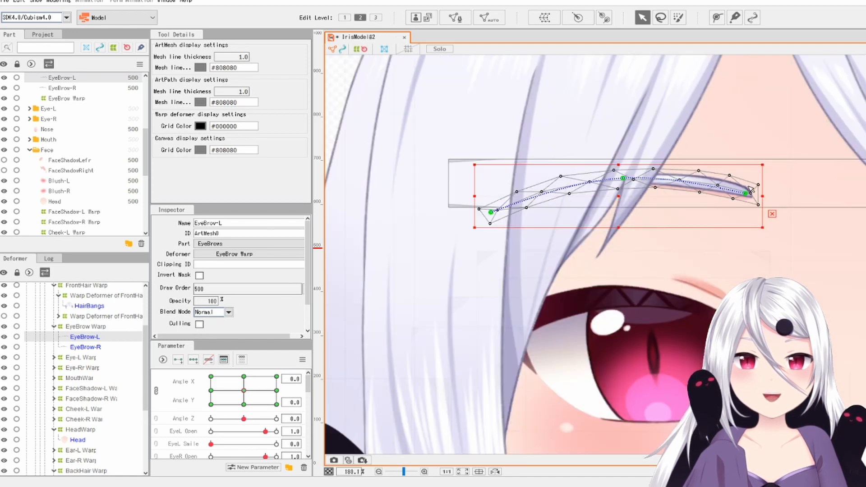
{"action": "left_click_drag", "start_coordinate": [768, 206], "coordinate": [577, 204]}
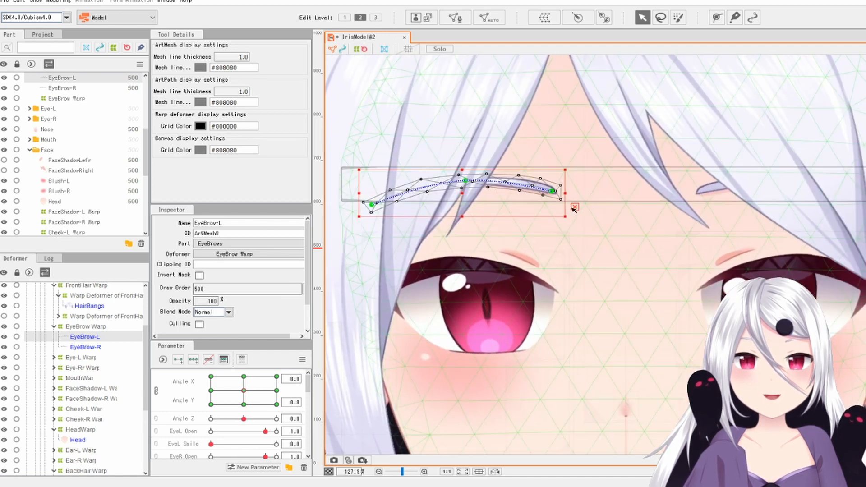
{"action": "scroll", "coordinate": [485, 198], "scroll_direction": "down", "scroll_amount": 1}
{"action": "scroll", "coordinate": [425, 205], "scroll_direction": "up", "scroll_amount": 2}
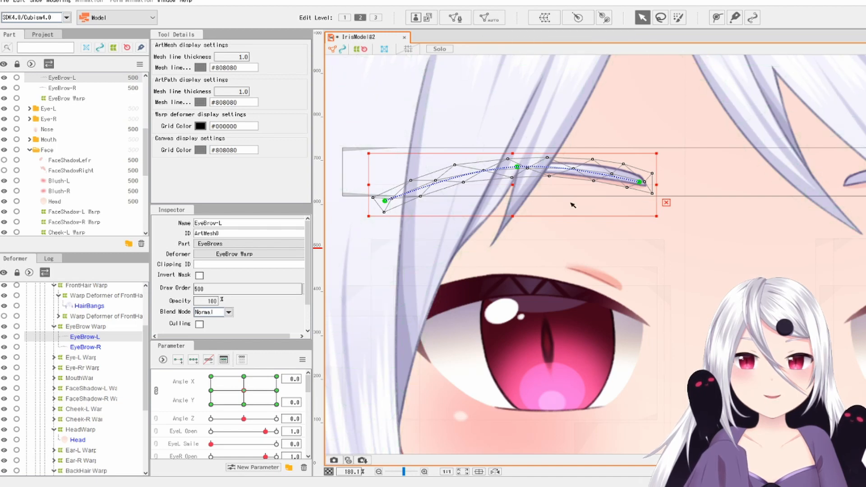
{"action": "scroll", "coordinate": [613, 196], "scroll_direction": "down", "scroll_amount": 5}
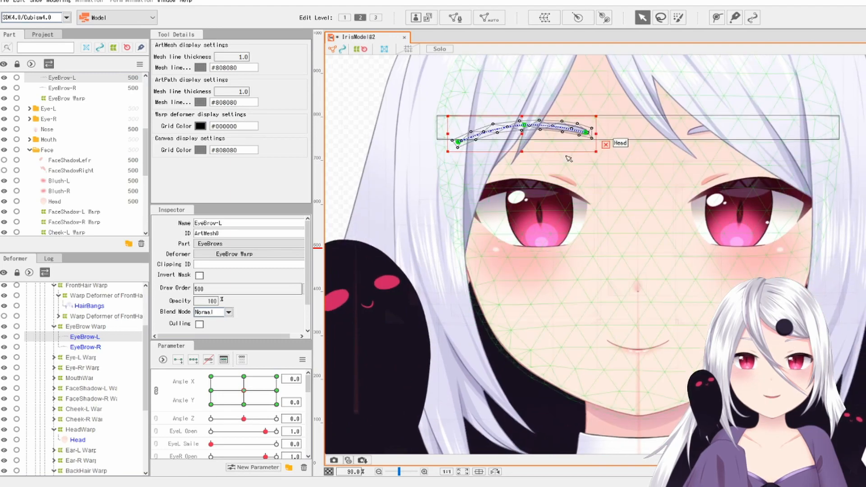
Try moving a lower-edge vertex of the EyeBrow-L mesh downwards and towards the brow's outer end, undoing each move
{"action": "scroll", "coordinate": [563, 137], "scroll_direction": "up", "scroll_amount": 5}
{"action": "left_click_drag", "start_coordinate": [553, 242], "coordinate": [553, 261]}
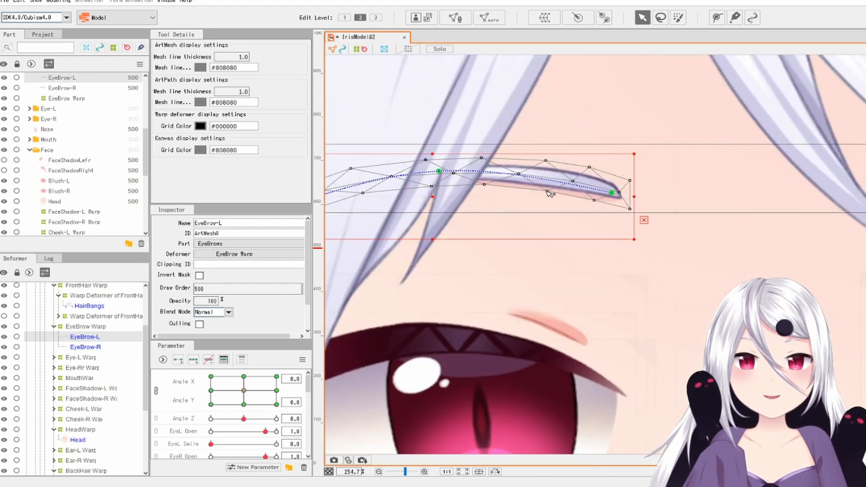
{"action": "left_click_drag", "start_coordinate": [546, 190], "coordinate": [538, 233]}
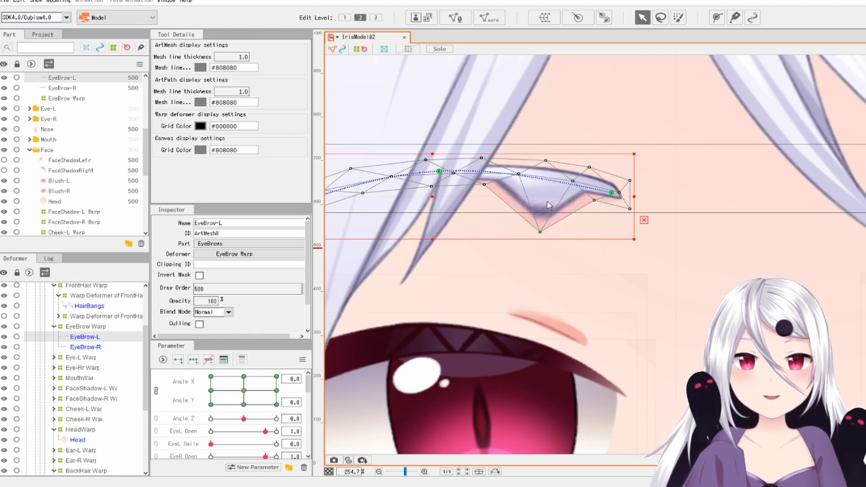
{"action": "key", "text": "ctrl+z"}
{"action": "left_click_drag", "start_coordinate": [547, 191], "coordinate": [444, 214]}
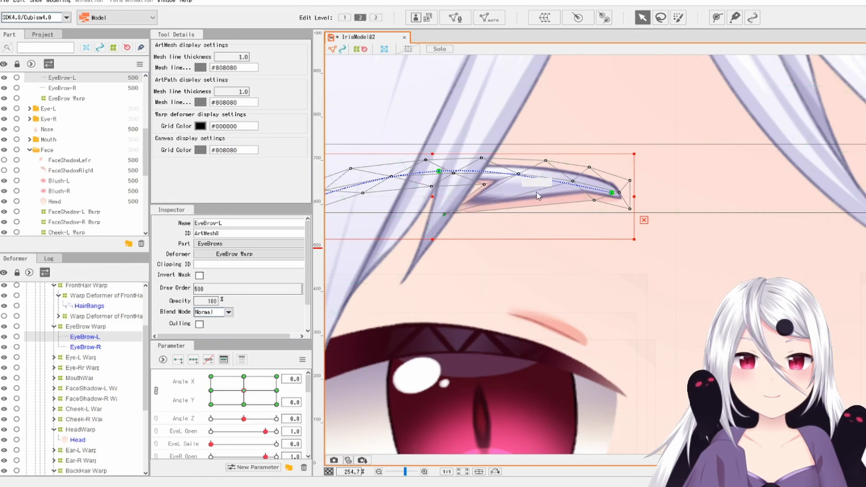
{"action": "key", "text": "ctrl+z"}
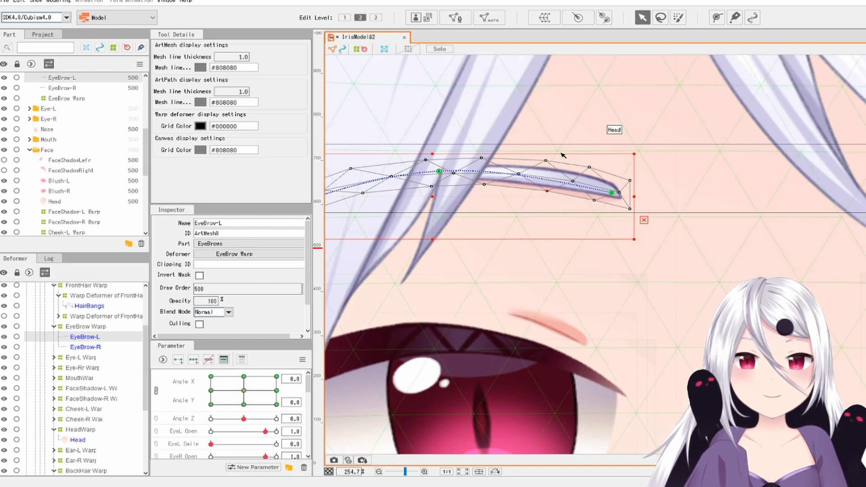
Open the EyeBrow-L mesh for manual editing and erase all of its existing points
{"action": "scroll", "coordinate": [573, 155], "scroll_direction": "down", "scroll_amount": 2}
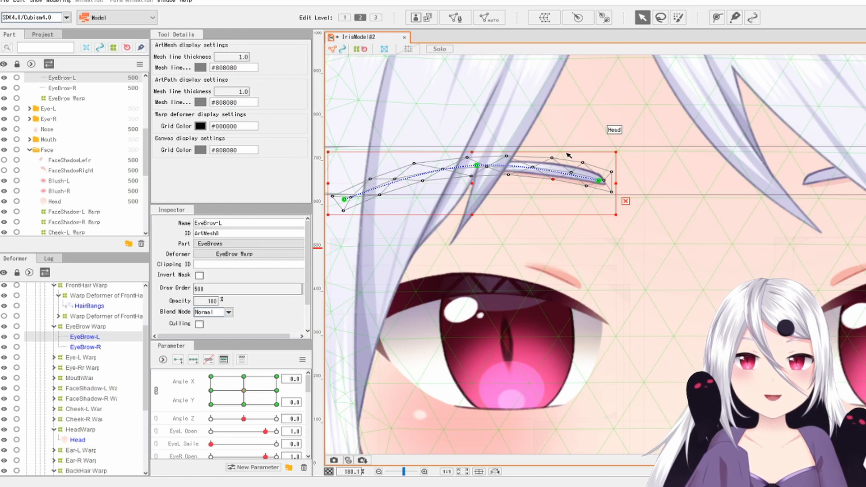
{"action": "scroll", "coordinate": [569, 155], "scroll_direction": "down", "scroll_amount": 2}
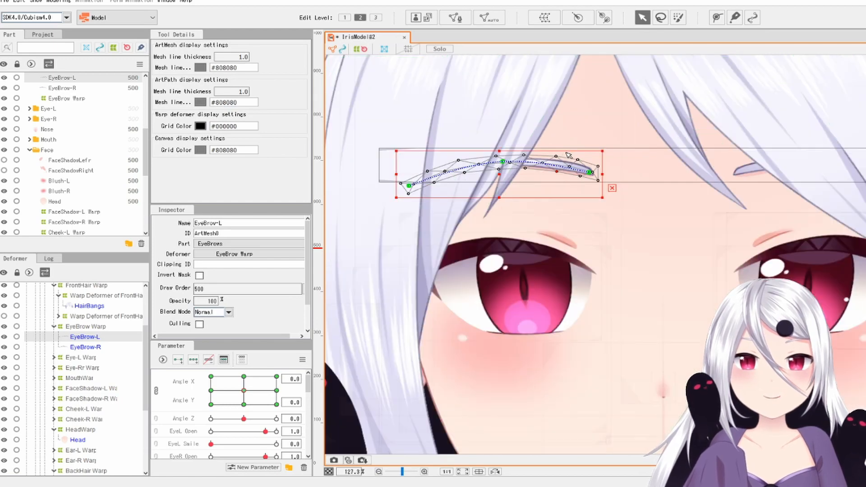
{"action": "scroll", "coordinate": [537, 172], "scroll_direction": "down", "scroll_amount": 2}
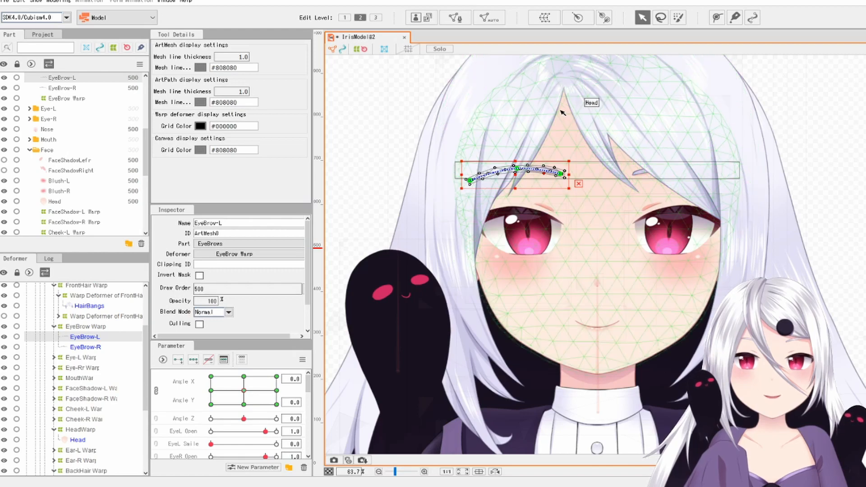
{"action": "scroll", "coordinate": [562, 112], "scroll_direction": "up", "scroll_amount": 3}
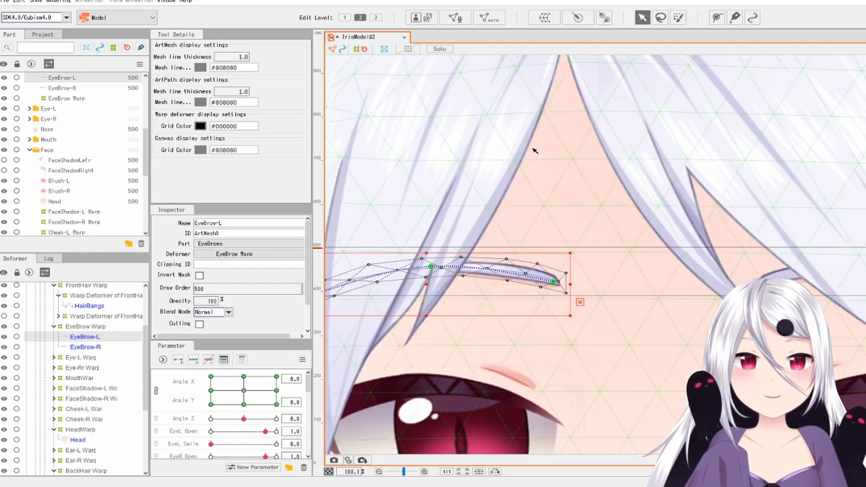
{"action": "left_click_drag", "start_coordinate": [541, 120], "coordinate": [582, 85]}
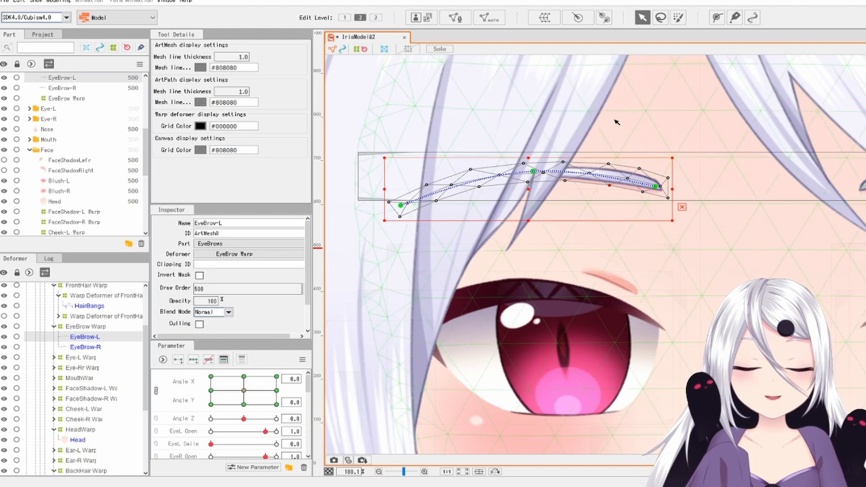
{"action": "left_click", "coordinate": [461, 25]}
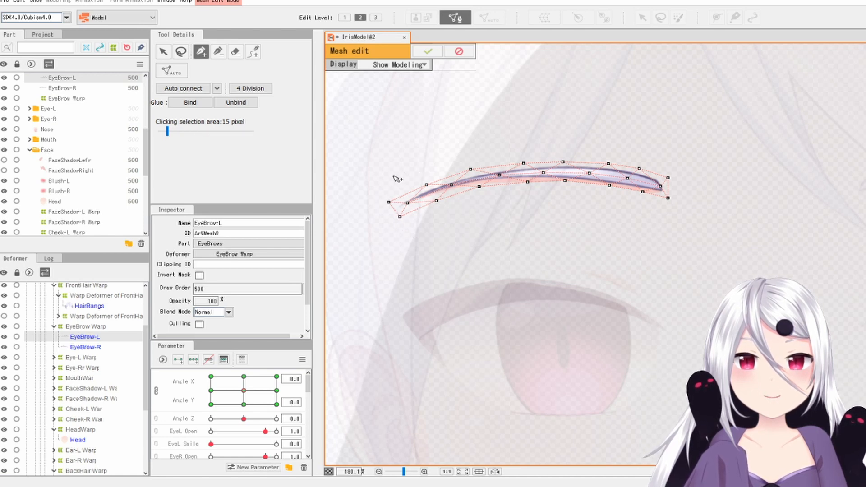
{"action": "left_click", "coordinate": [234, 54]}
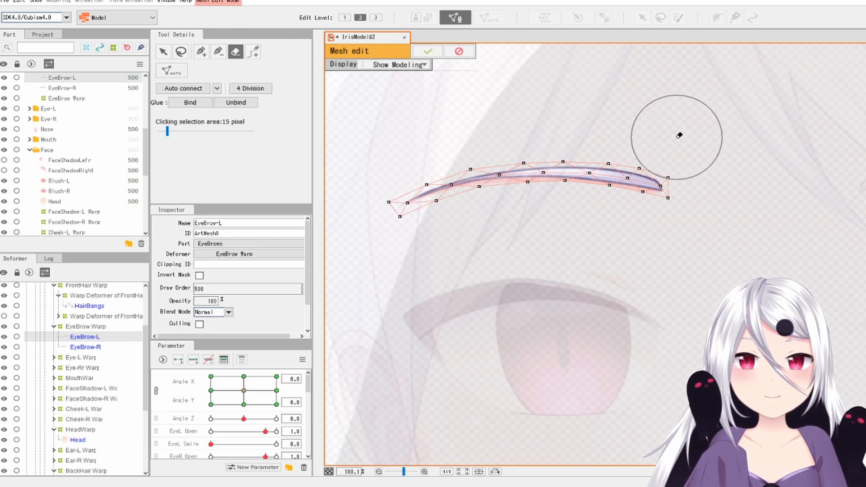
{"action": "mouse_move", "coordinate": [657, 191]}
{"action": "left_mouse_down"}
{"action": "mouse_move", "coordinate": [678, 190]}
{"action": "mouse_move", "coordinate": [616, 187]}
{"action": "mouse_move", "coordinate": [382, 214]}
{"action": "left_mouse_up"}
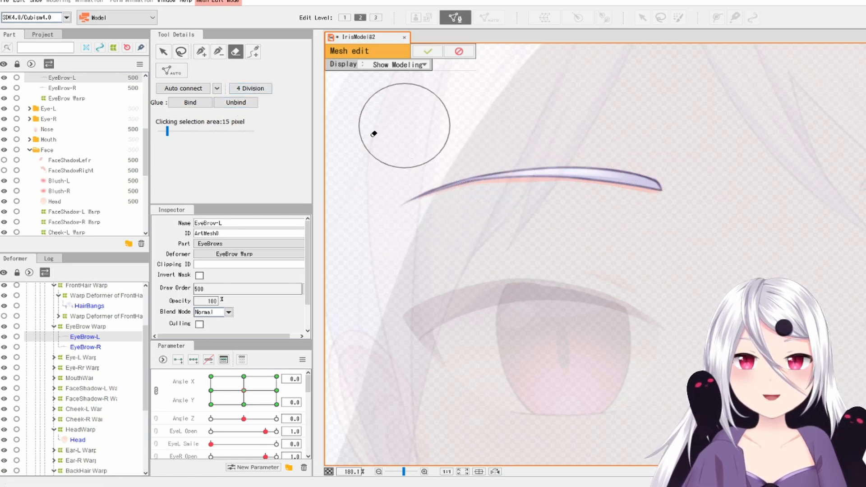
Add a connected row of eight mesh points along the eyebrow's centre line, from the thin outer tip to the inner end
{"action": "left_click", "coordinate": [203, 54]}
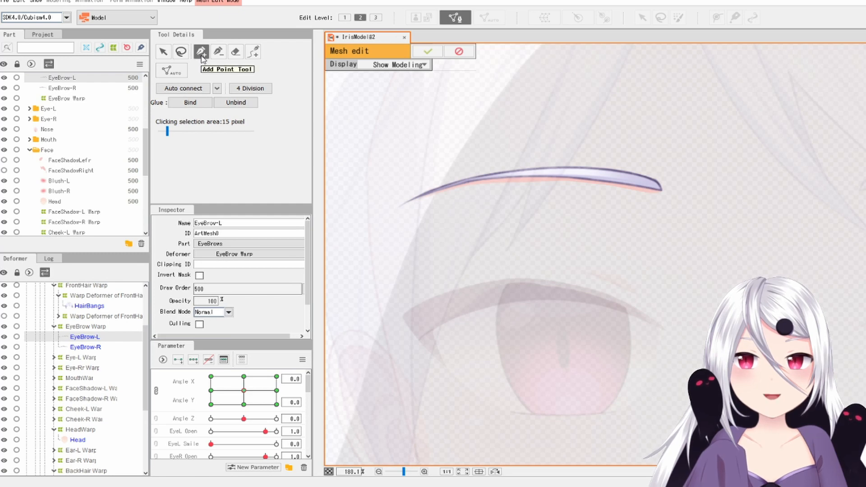
{"action": "left_click", "coordinate": [399, 207]}
{"action": "left_click", "coordinate": [428, 193]}
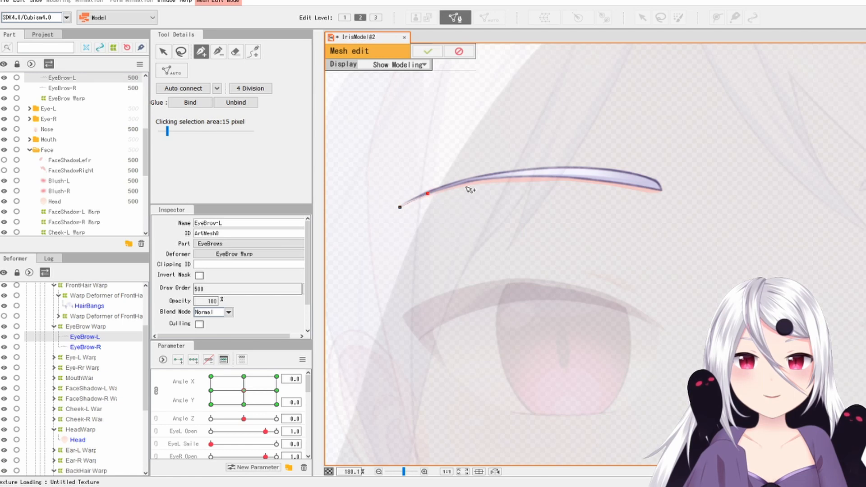
{"action": "left_click", "coordinate": [500, 174]}
{"action": "left_click", "coordinate": [544, 173]}
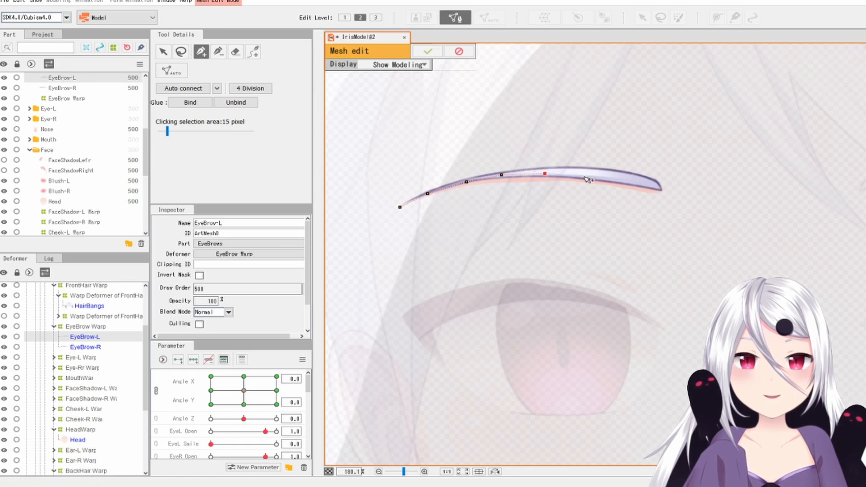
{"action": "key", "text": "ctrl+z"}
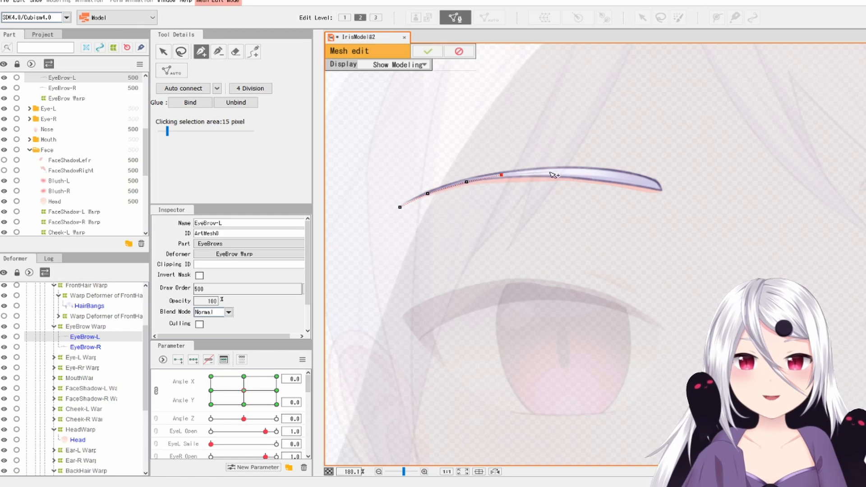
{"action": "left_click", "coordinate": [546, 172]}
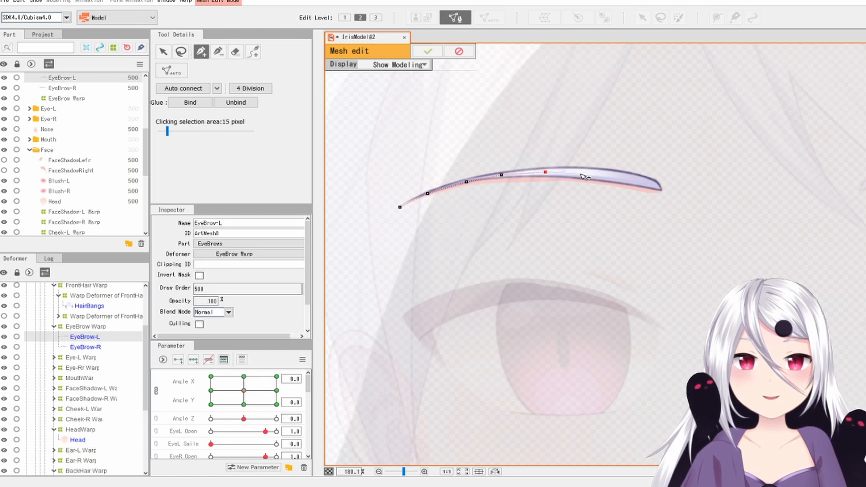
{"action": "left_click", "coordinate": [583, 173]}
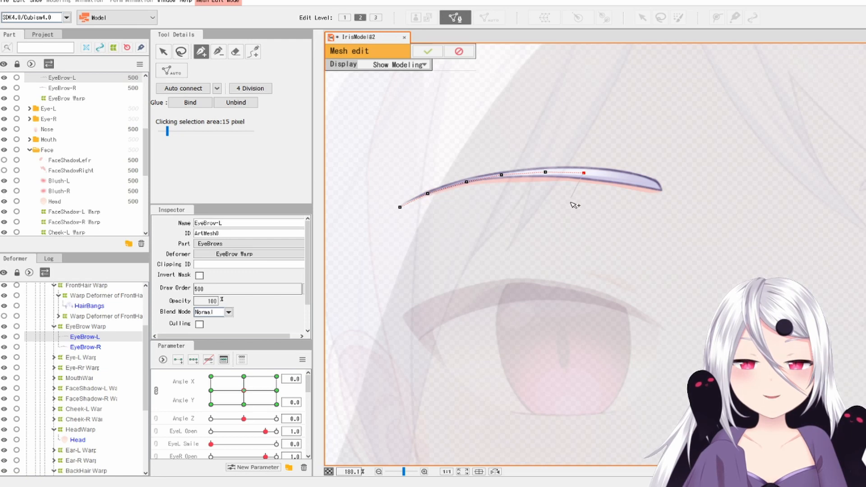
{"action": "left_click", "coordinate": [624, 177]}
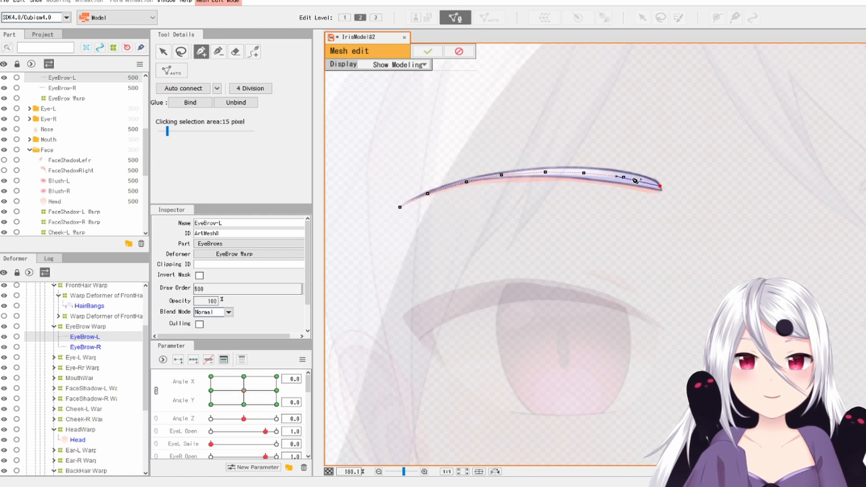
{"action": "left_click", "coordinate": [466, 182]}
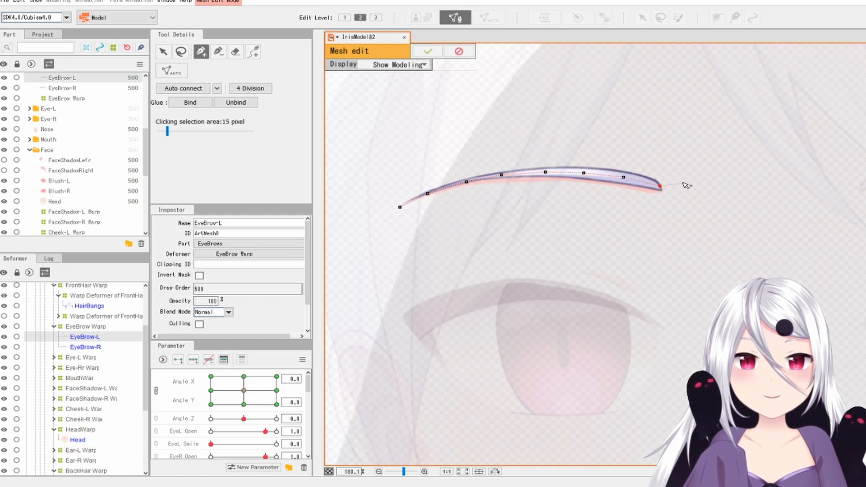
Add mesh points along the eyebrow's lower edge from the inner end to just beyond the outer tip, redoing misplaced ones
{"action": "left_click", "coordinate": [658, 193]}
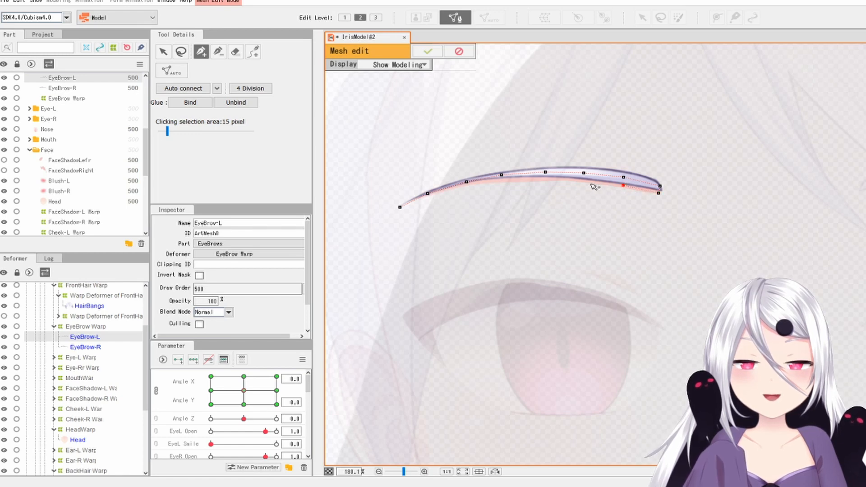
{"action": "left_click", "coordinate": [625, 185]}
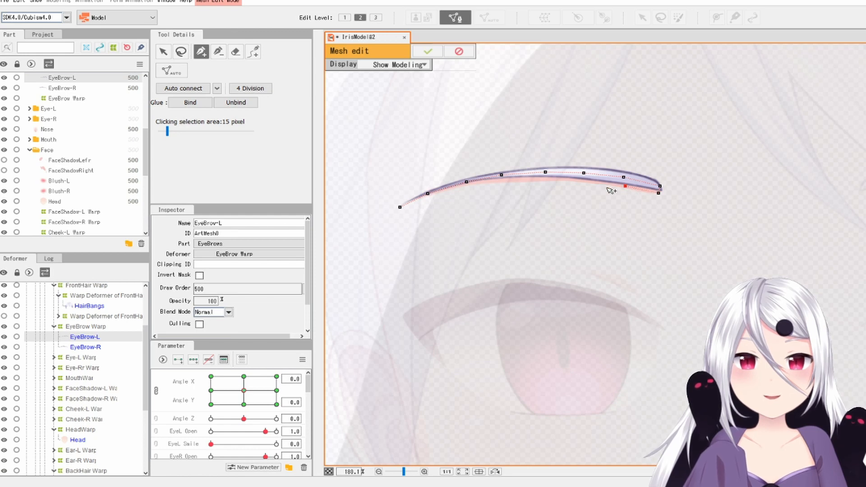
{"action": "left_click", "coordinate": [641, 191]}
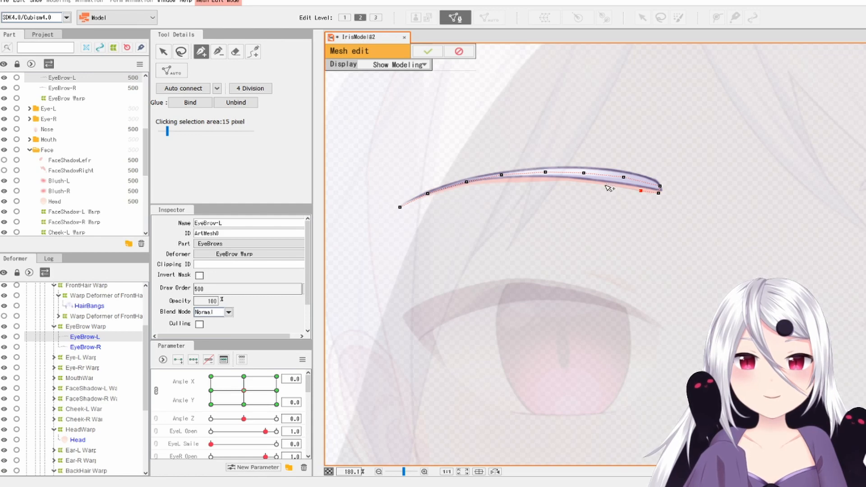
{"action": "left_click", "coordinate": [566, 182]}
{"action": "left_click", "coordinate": [530, 182]}
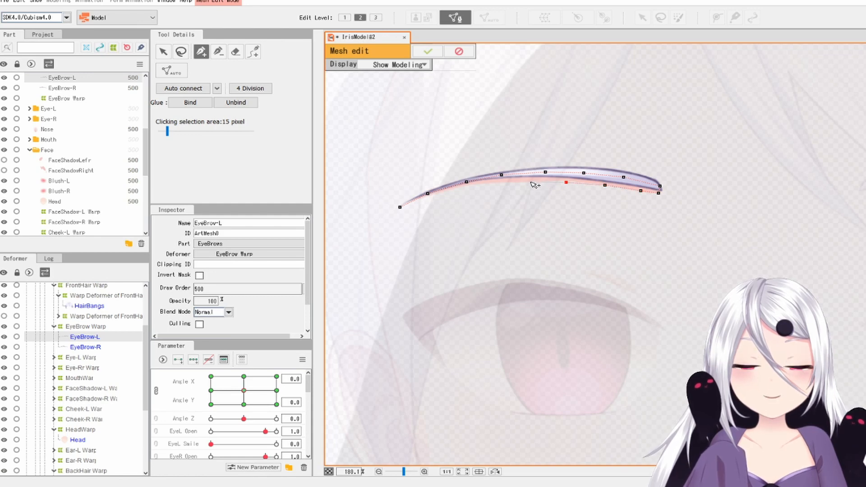
{"action": "key", "text": "ctrl+z"}
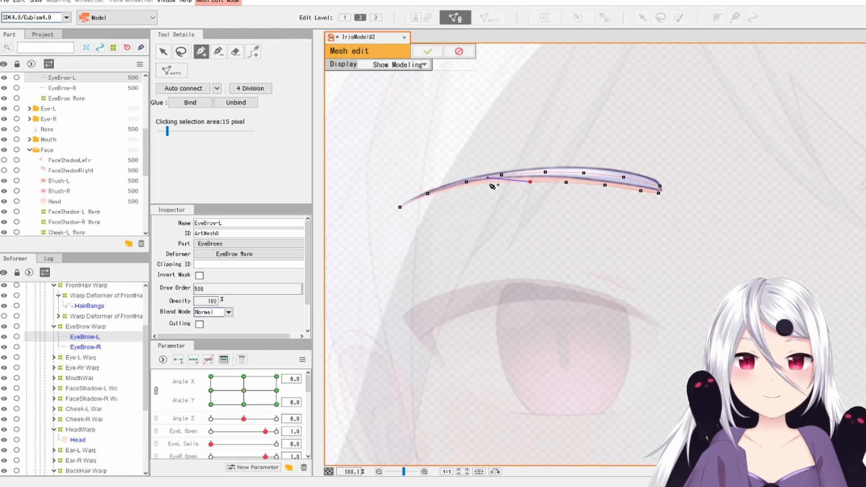
{"action": "left_click", "coordinate": [491, 186]}
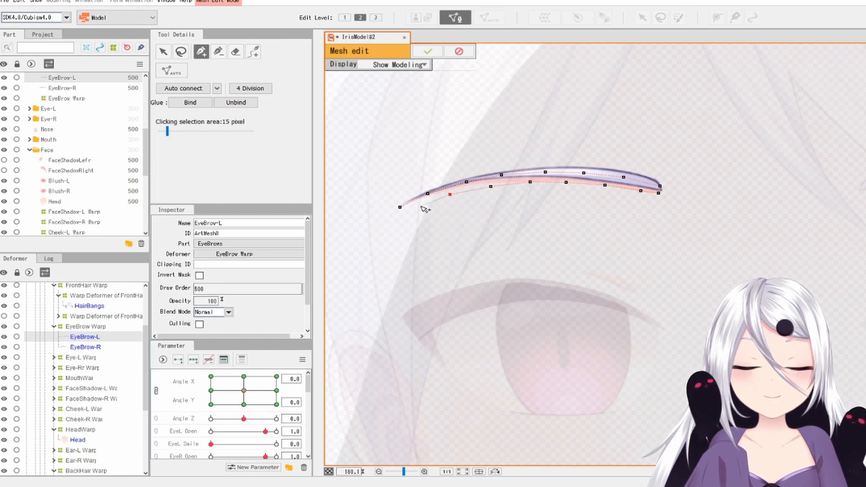
{"action": "left_click", "coordinate": [420, 206]}
{"action": "left_click", "coordinate": [398, 221]}
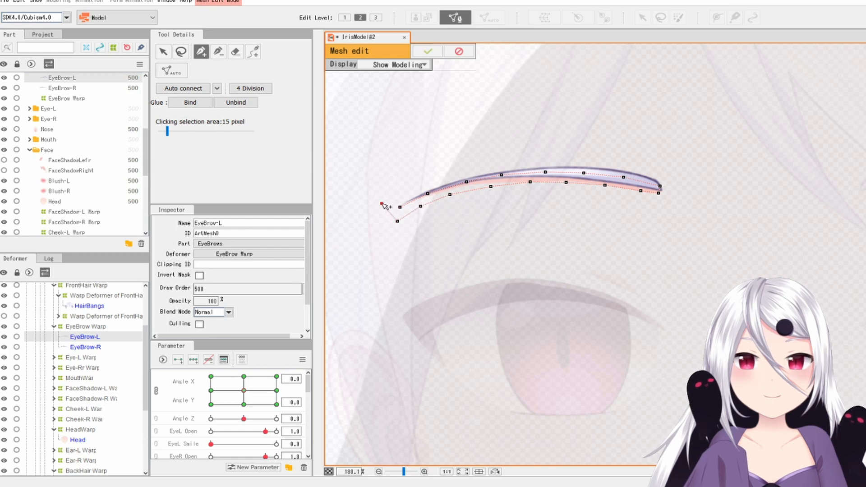
{"action": "left_click", "coordinate": [406, 192]}
{"action": "left_click", "coordinate": [448, 175]}
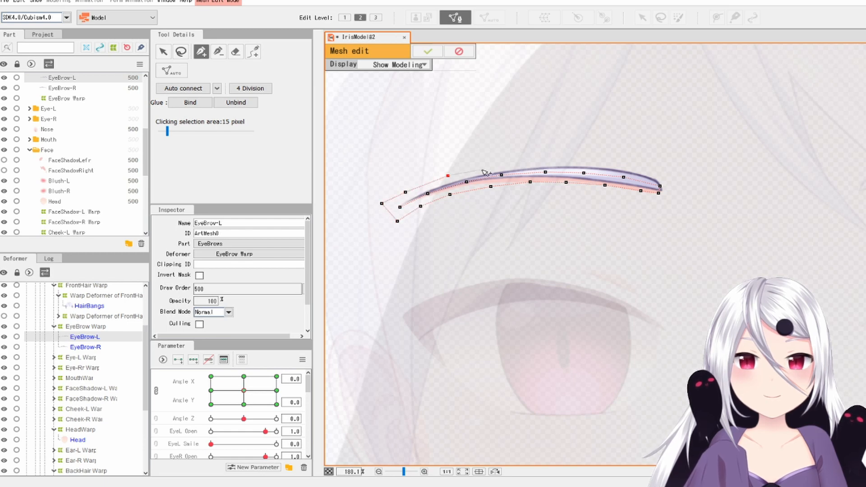
{"action": "left_click", "coordinate": [481, 170]}
{"action": "left_click", "coordinate": [564, 160]}
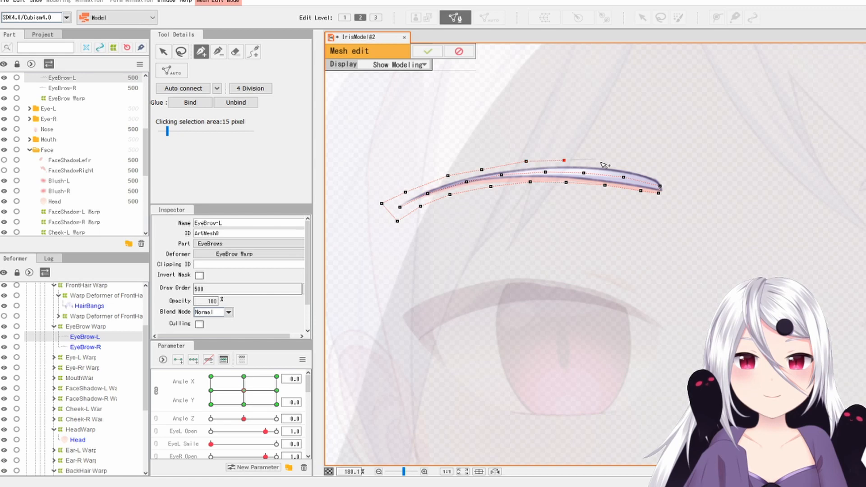
{"action": "key", "text": "ctrl+z"}
{"action": "key", "text": "ctrl+z"}
{"action": "key", "text": "ctrl+z"}
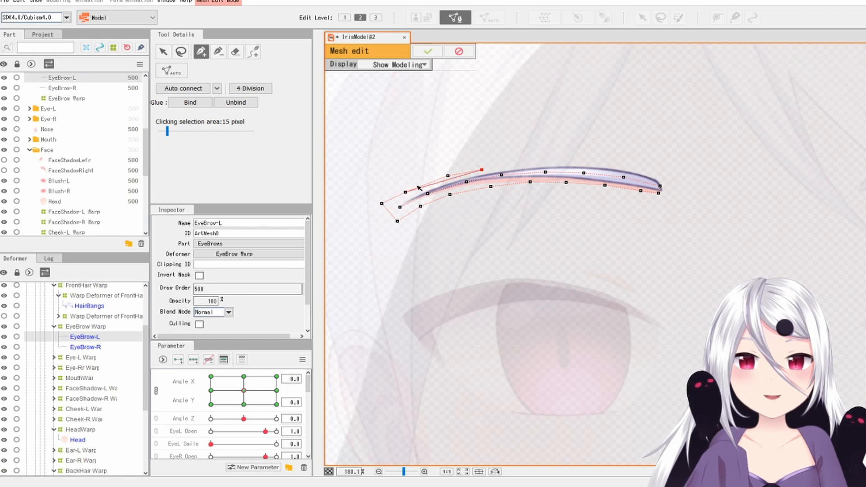
{"action": "key", "text": "ctrl+z"}
{"action": "key", "text": "ctrl+z"}
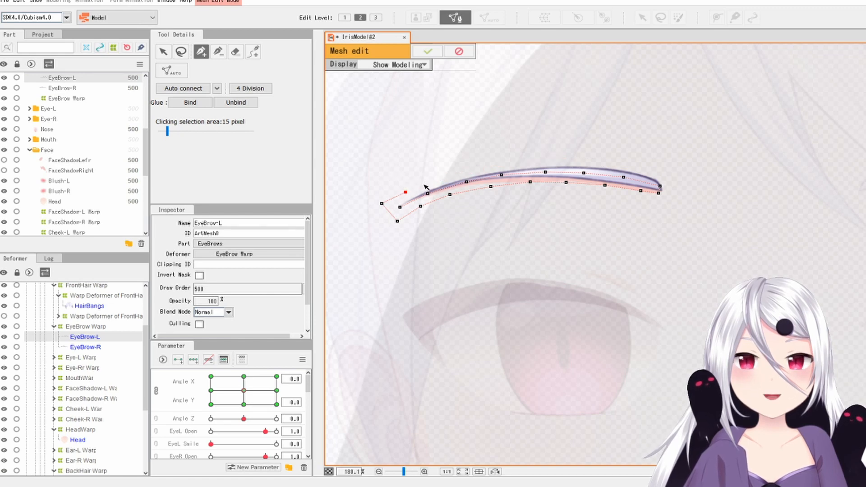
Add mesh points along and well above the eyebrow's upper edge, from the outer tip to the inner end, closing the outline
{"action": "left_click", "coordinate": [408, 184]}
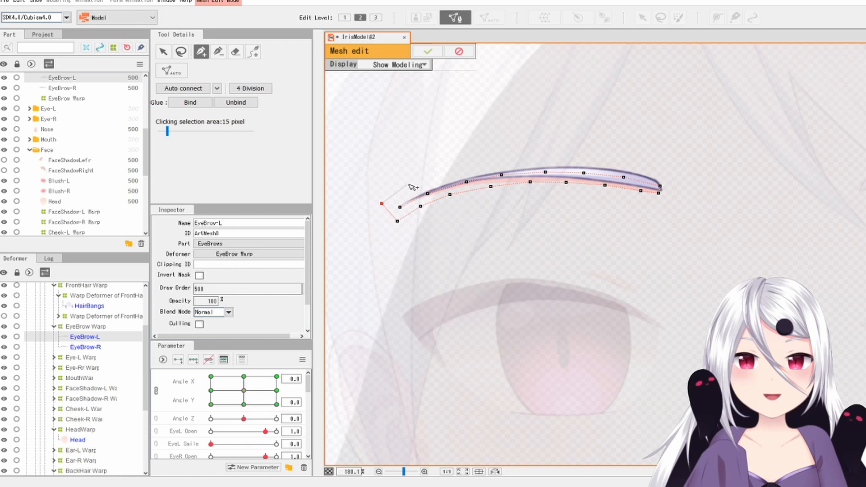
{"action": "left_click", "coordinate": [442, 171]}
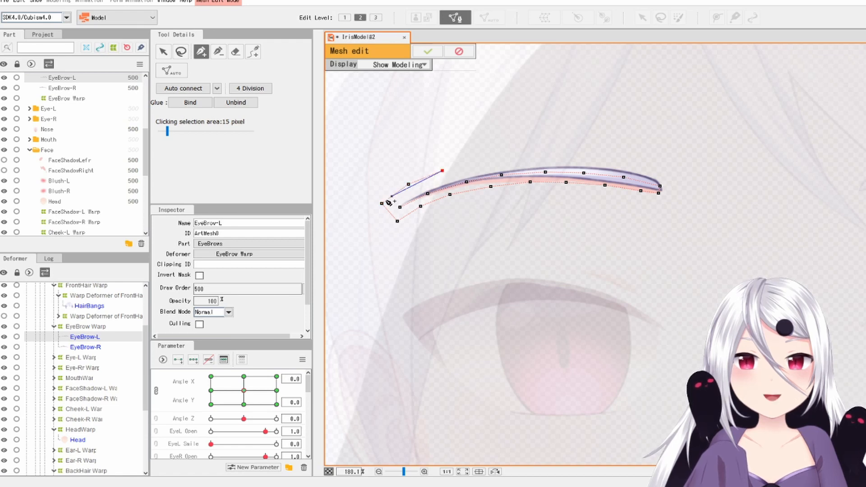
{"action": "left_click", "coordinate": [478, 160]}
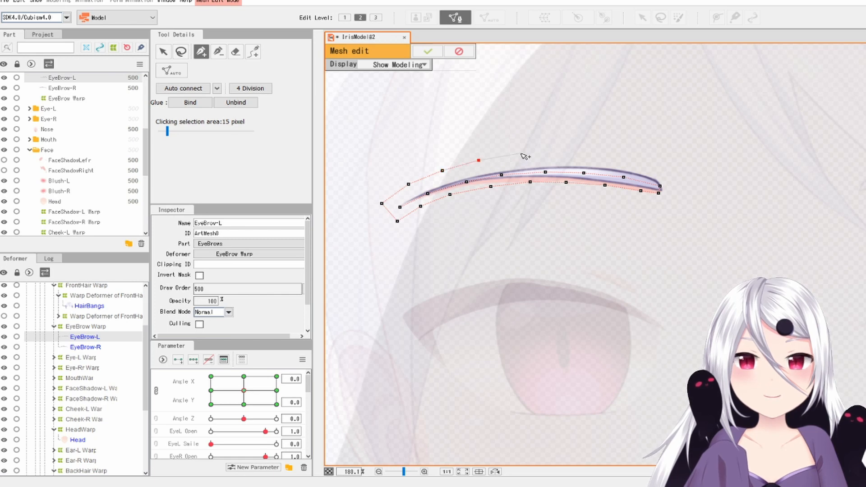
{"action": "left_click", "coordinate": [520, 153]}
{"action": "left_click", "coordinate": [564, 151]}
{"action": "left_click", "coordinate": [610, 153]}
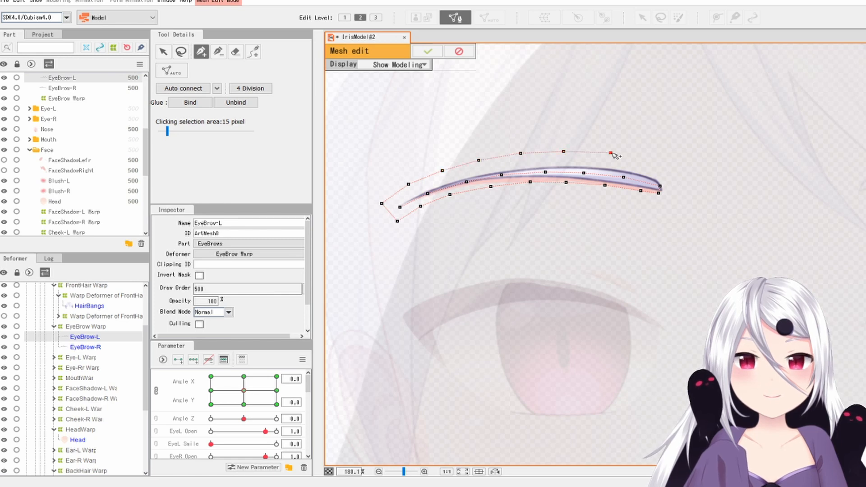
{"action": "left_click", "coordinate": [645, 160]}
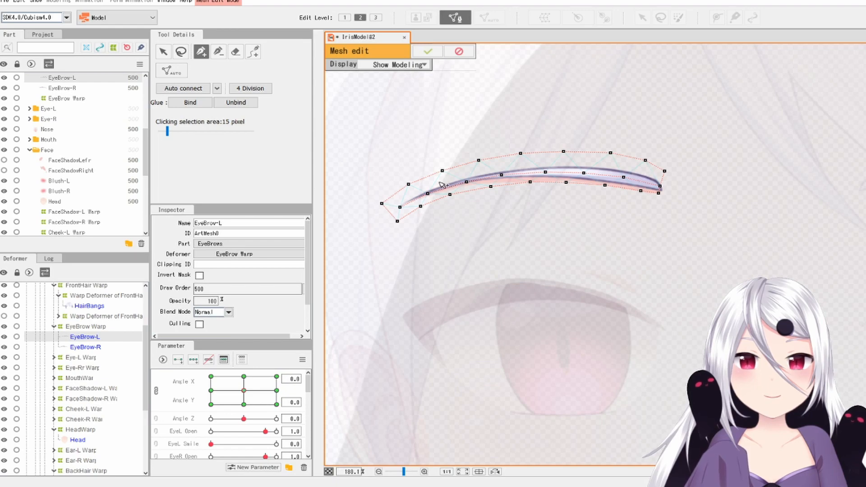
Link an upper-edge point to the centre line, then Auto connect the remaining EyeBrow-L mesh points and apply the mesh edit
{"action": "scroll", "coordinate": [401, 207], "scroll_direction": "up", "scroll_amount": 6}
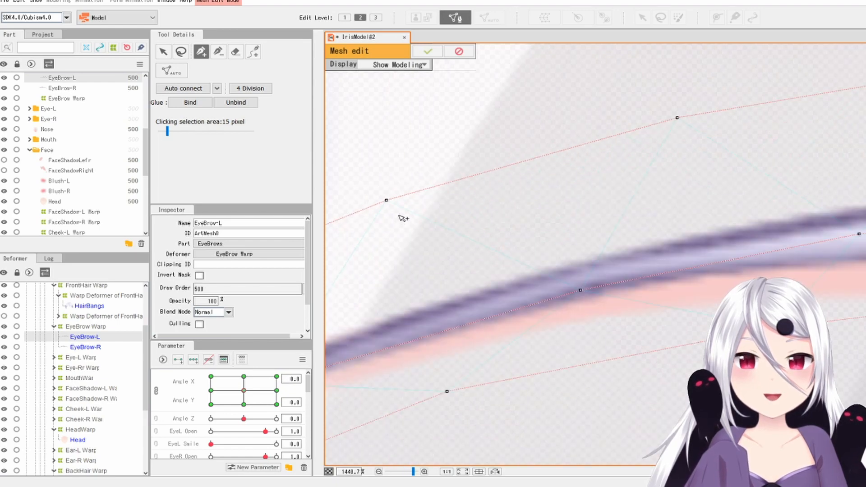
{"action": "scroll", "coordinate": [586, 284], "scroll_direction": "down", "scroll_amount": 3}
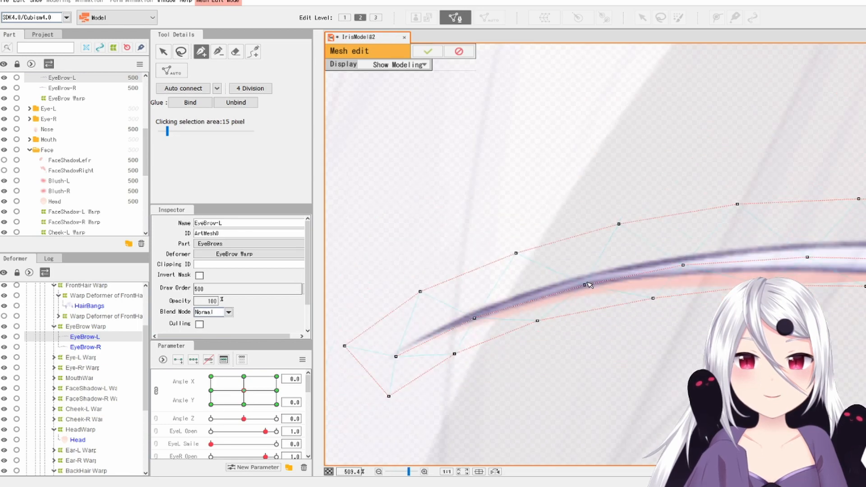
{"action": "scroll", "coordinate": [629, 277], "scroll_direction": "down", "scroll_amount": 1}
{"action": "left_click_drag", "start_coordinate": [690, 304], "coordinate": [570, 242]}
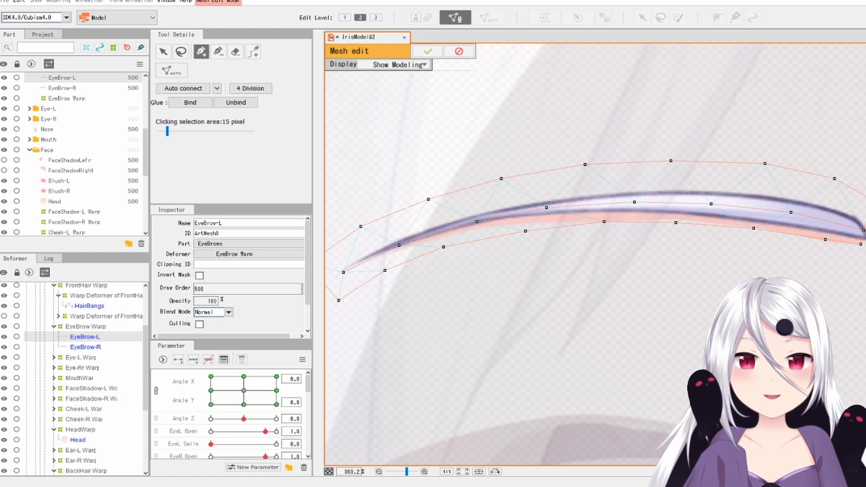
{"action": "scroll", "coordinate": [529, 224], "scroll_direction": "down", "scroll_amount": 1}
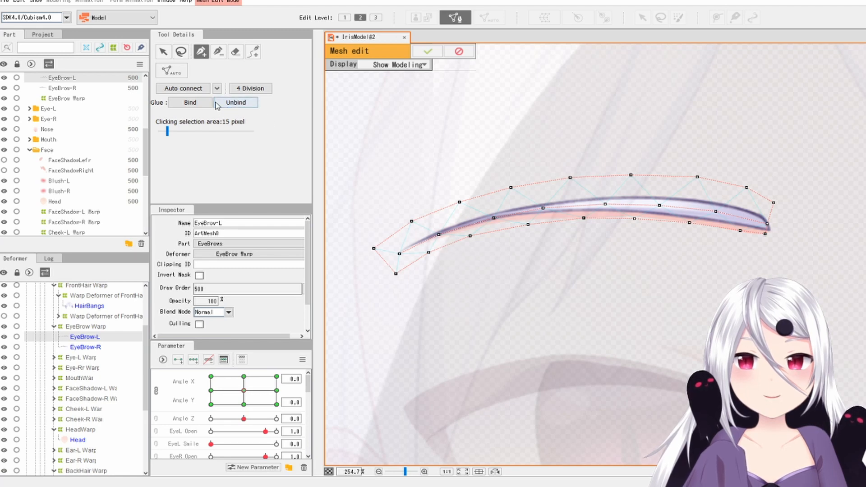
{"action": "left_click", "coordinate": [510, 188]}
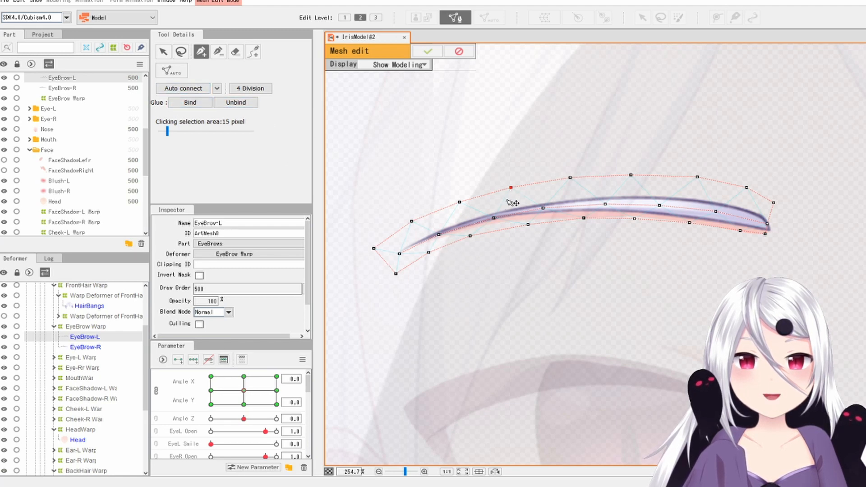
{"action": "left_click", "coordinate": [494, 219]}
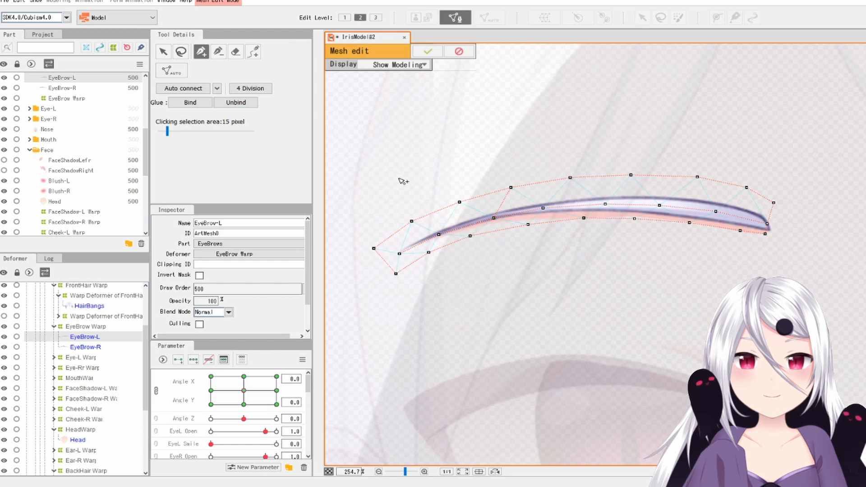
{"action": "left_click", "coordinate": [175, 89]}
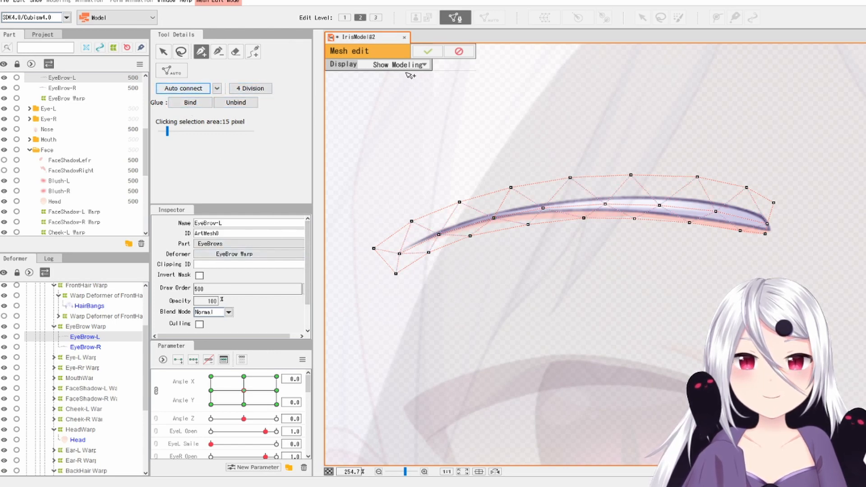
{"action": "left_click", "coordinate": [429, 54]}
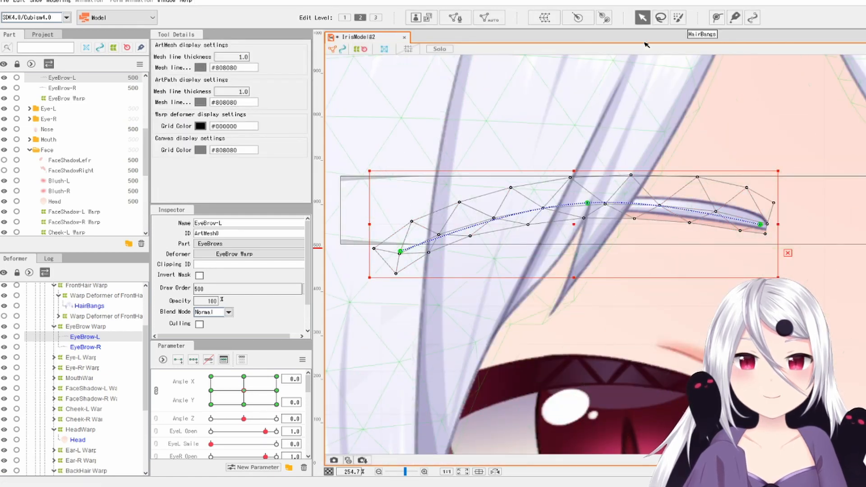
Hide the bounding box and try moving a lower-edge and an upper-edge vertex near the brow's inner end, undoing the moves
{"action": "left_click", "coordinate": [788, 253]}
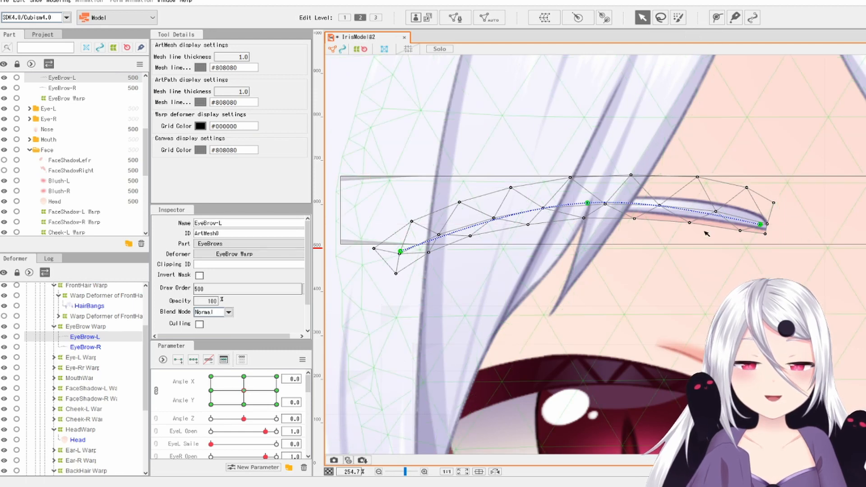
{"action": "mouse_move", "coordinate": [689, 223]}
{"action": "left_mouse_down"}
{"action": "mouse_move", "coordinate": [685, 253]}
{"action": "mouse_move", "coordinate": [677, 225]}
{"action": "mouse_move", "coordinate": [681, 235]}
{"action": "mouse_move", "coordinate": [686, 222]}
{"action": "left_mouse_up"}
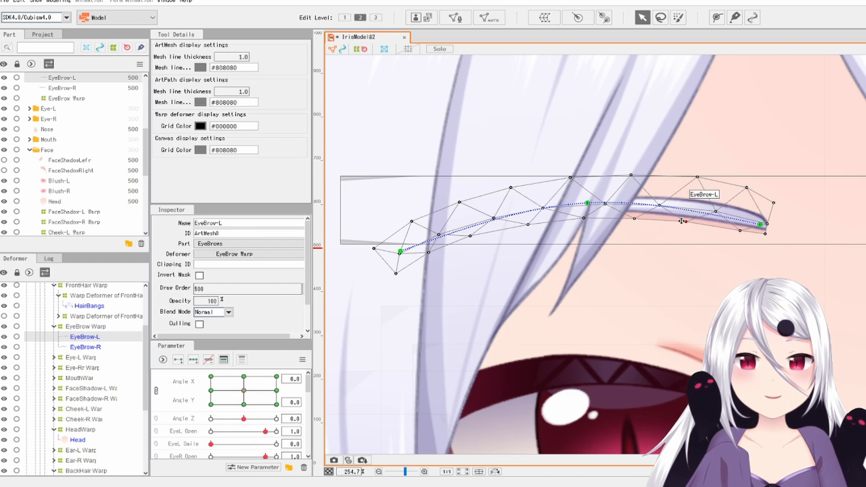
{"action": "left_click_drag", "start_coordinate": [685, 222], "coordinate": [690, 243]}
{"action": "key", "text": "ctrl+z"}
{"action": "key", "text": "ctrl+z"}
{"action": "left_click_drag", "start_coordinate": [700, 178], "coordinate": [700, 172]}
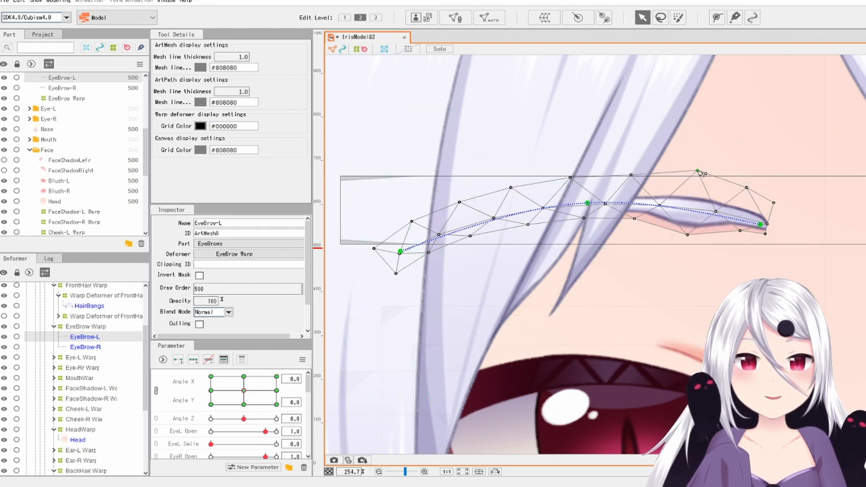
{"action": "key", "text": "ctrl+z"}
{"action": "key", "text": "ctrl+z"}
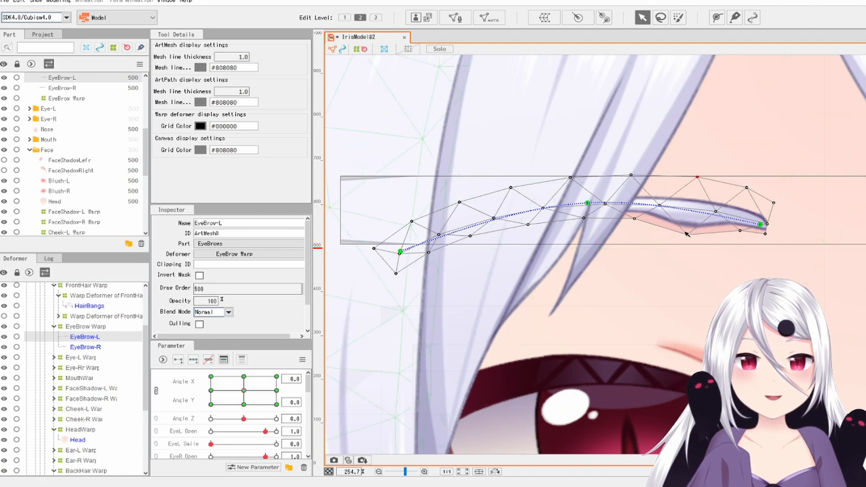
Move the lower-edge vertex back towards the brow outline and try raising the upper-edge vertex opposite it, undoing that move
{"action": "left_click_drag", "start_coordinate": [685, 222], "coordinate": [686, 226]}
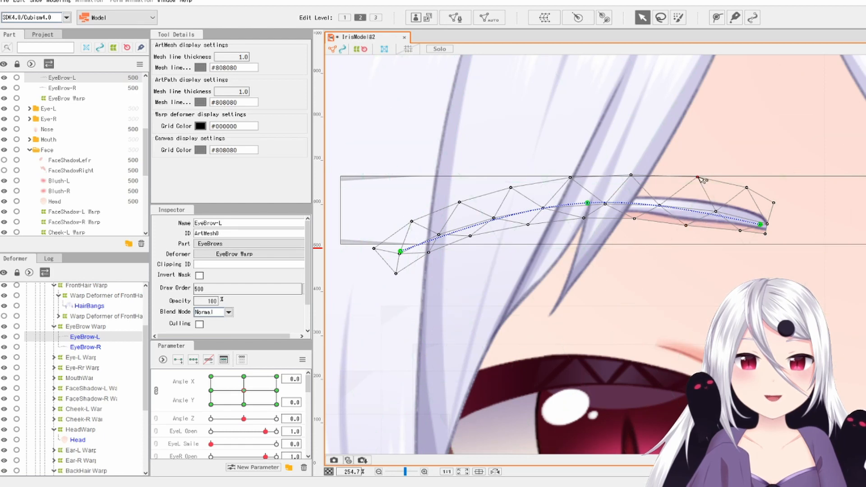
{"action": "mouse_move", "coordinate": [697, 177]}
{"action": "left_mouse_down"}
{"action": "mouse_move", "coordinate": [704, 158]}
{"action": "mouse_move", "coordinate": [701, 179]}
{"action": "mouse_move", "coordinate": [704, 161]}
{"action": "mouse_move", "coordinate": [699, 171]}
{"action": "left_mouse_up"}
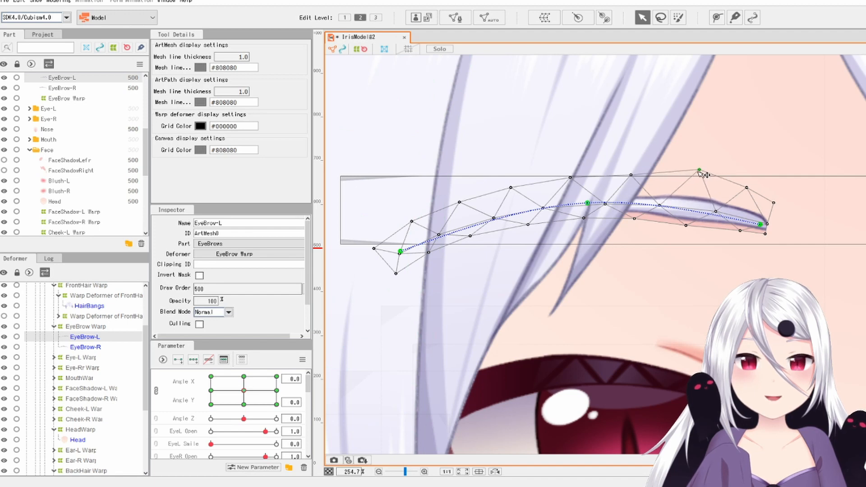
{"action": "key", "text": "ctrl+z"}
{"action": "key", "text": "ctrl+z"}
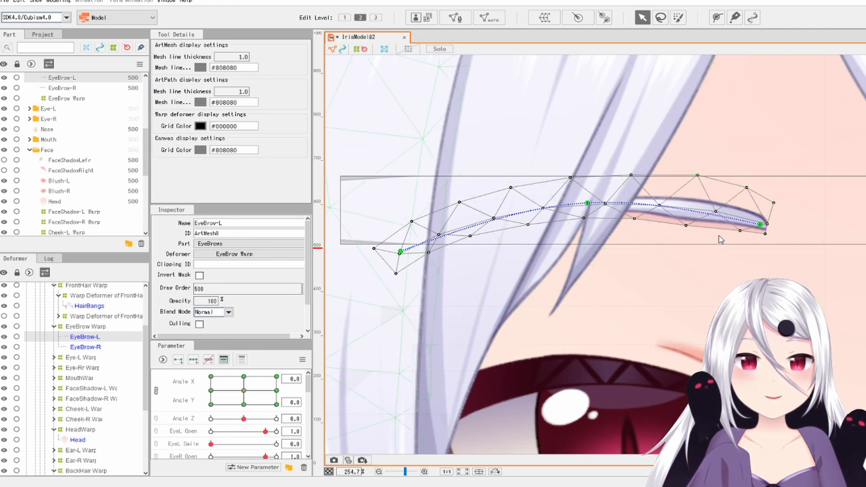
{"action": "left_click_drag", "start_coordinate": [685, 225], "coordinate": [689, 223]}
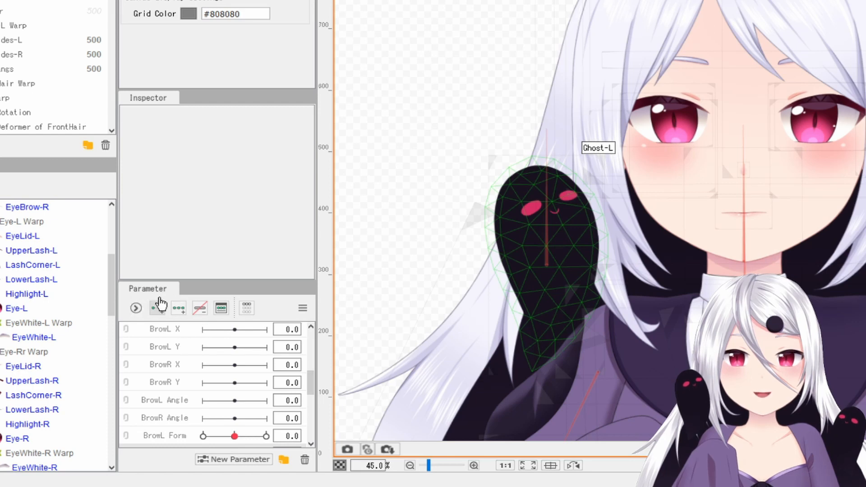
Clear the canvas selection and preview the head's rotation with the combined Angle X and Angle Y parameter
{"action": "scroll", "coordinate": [175, 365], "scroll_direction": "up", "scroll_amount": 5}
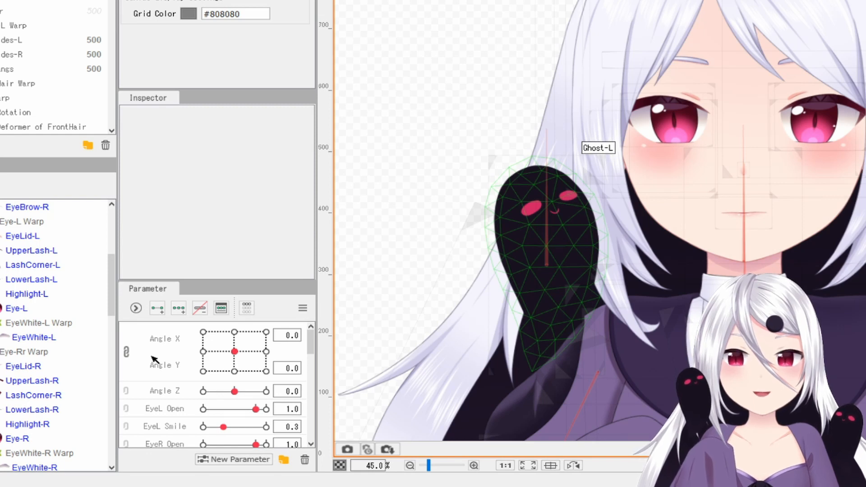
{"action": "left_click", "coordinate": [363, 284]}
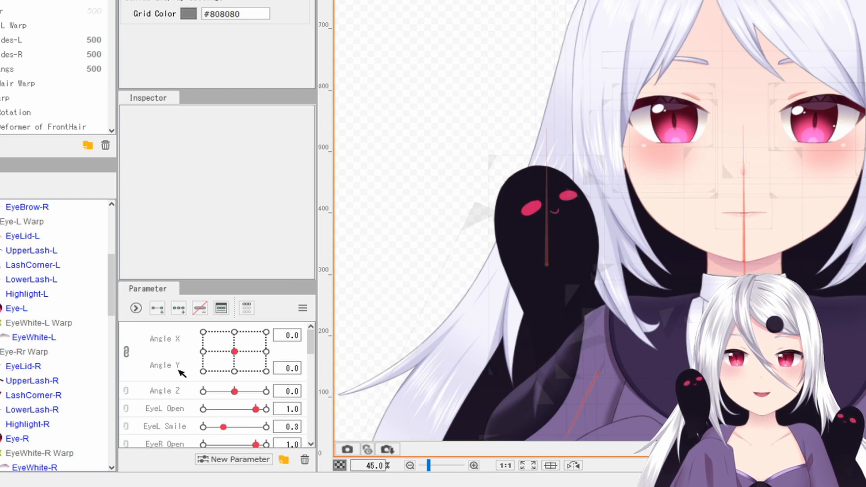
{"action": "mouse_move", "coordinate": [234, 351]}
{"action": "left_mouse_down"}
{"action": "mouse_move", "coordinate": [218, 372]}
{"action": "mouse_move", "coordinate": [162, 373]}
{"action": "mouse_move", "coordinate": [203, 358]}
{"action": "mouse_move", "coordinate": [183, 298]}
{"action": "mouse_move", "coordinate": [266, 293]}
{"action": "mouse_move", "coordinate": [304, 296]}
{"action": "mouse_move", "coordinate": [333, 340]}
{"action": "mouse_move", "coordinate": [329, 382]}
{"action": "mouse_move", "coordinate": [173, 388]}
{"action": "mouse_move", "coordinate": [238, 361]}
{"action": "mouse_move", "coordinate": [233, 352]}
{"action": "left_mouse_up"}
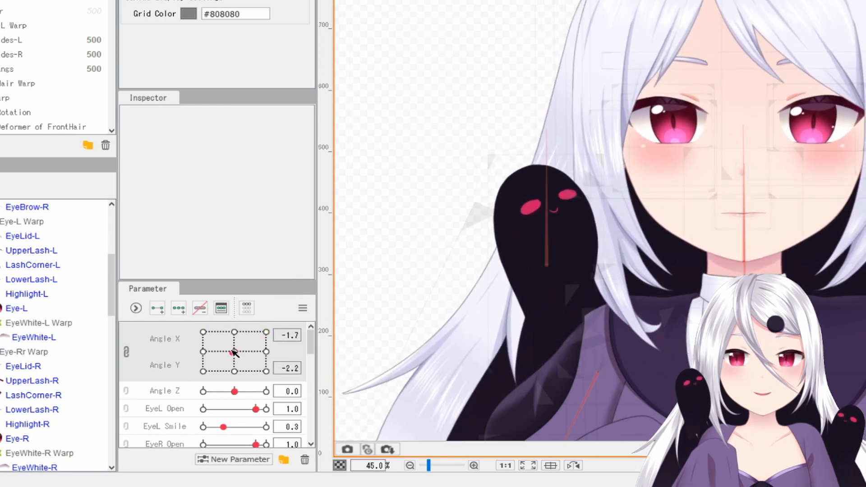
Separate the Angle X and Angle Y parameters and combine them again, twice in a row
{"action": "left_click", "coordinate": [126, 356]}
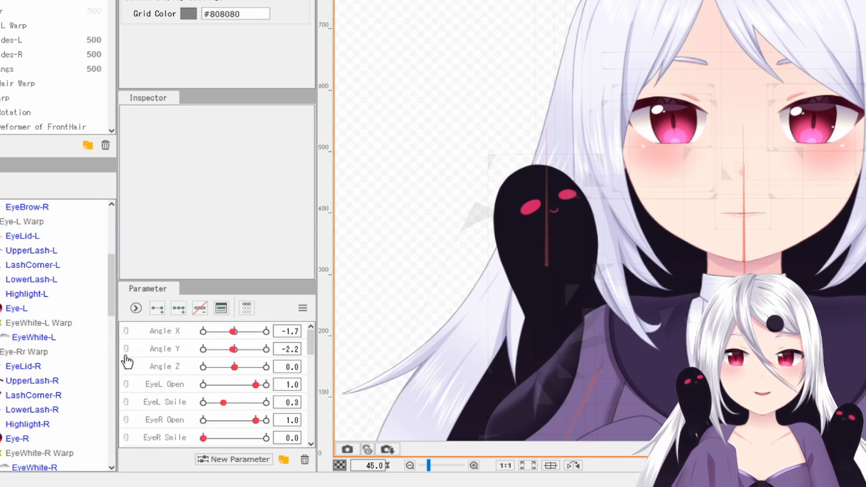
{"action": "left_click", "coordinate": [127, 341]}
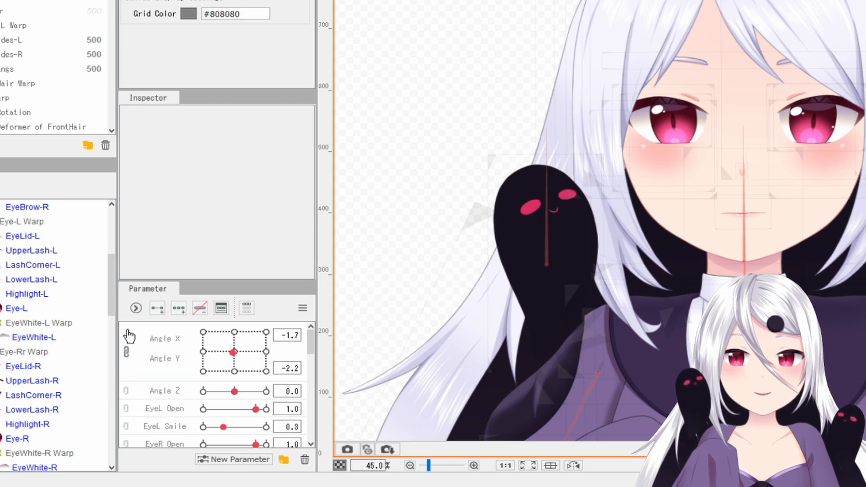
{"action": "left_click", "coordinate": [126, 352]}
{"action": "left_click", "coordinate": [126, 340]}
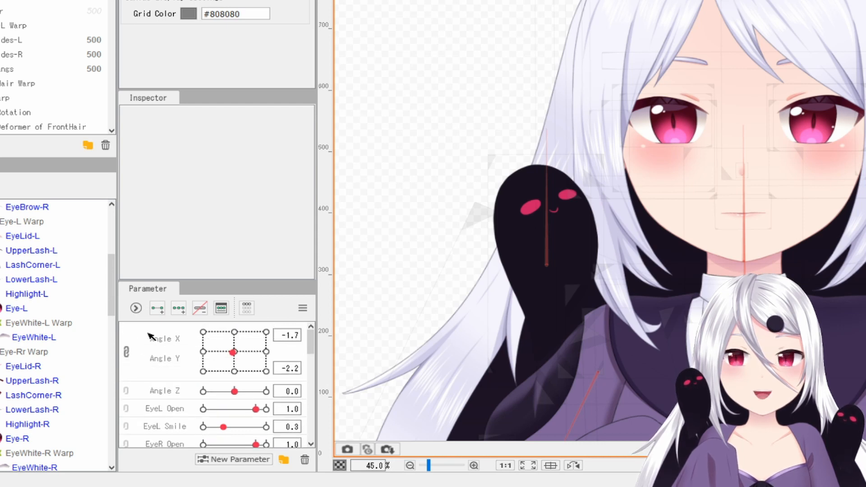
Separate Angle X from Angle Y and try combining Angle Y with Angle Z, separating that pair again
{"action": "left_click", "coordinate": [128, 352]}
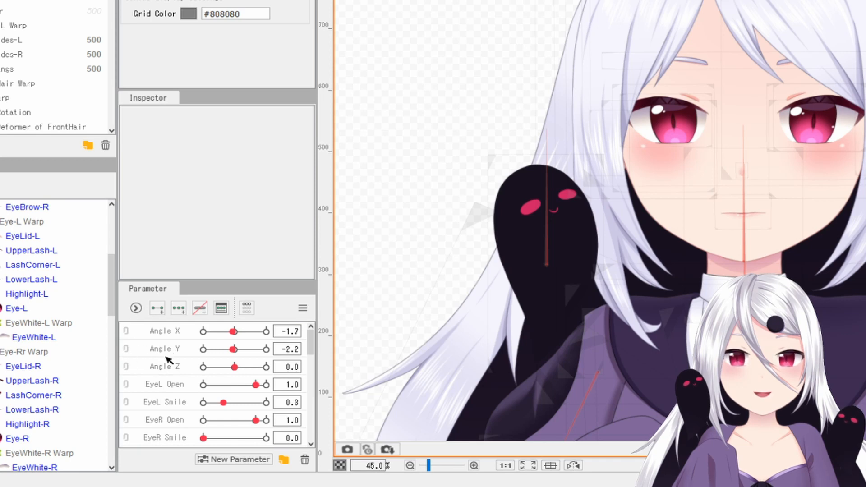
{"action": "left_click", "coordinate": [127, 349]}
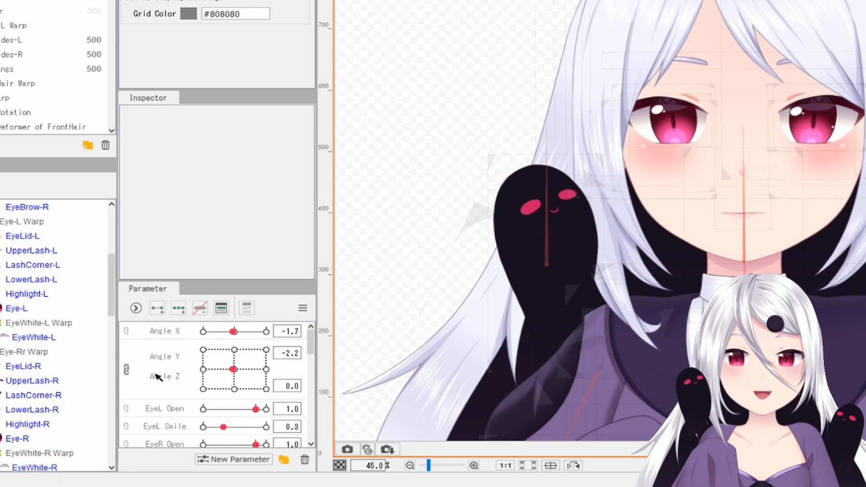
{"action": "left_click", "coordinate": [127, 369]}
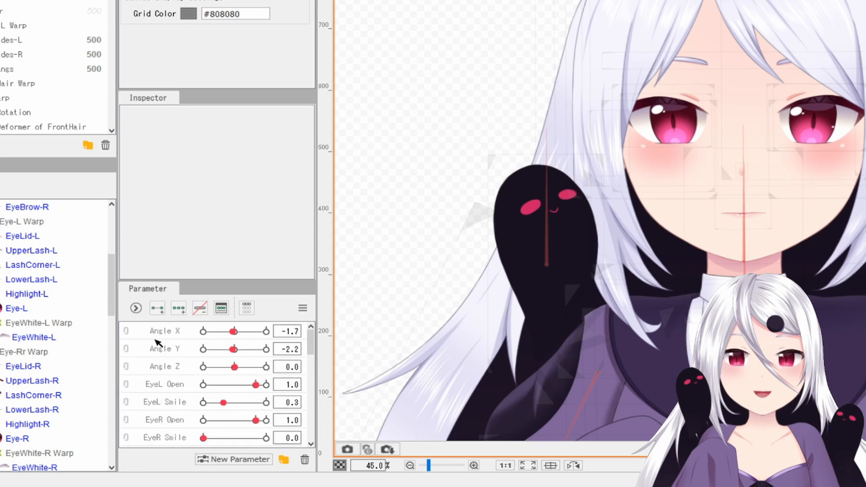
Combine Angle X and Angle Y into one control, test the head's rotation with it, and return both values to 0.0
{"action": "left_click", "coordinate": [128, 334]}
{"action": "left_click_drag", "start_coordinate": [225, 351], "coordinate": [257, 374]}
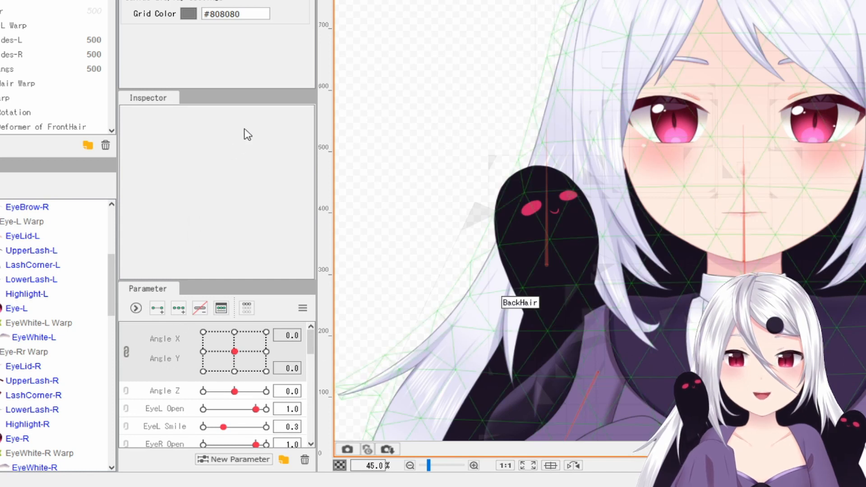
Preview the Angle Z and EyeL Smile parameters on the face, leaving Angle Z at 0.0 and EyeL Smile at 0.0
{"action": "scroll", "coordinate": [229, 369], "scroll_direction": "down", "scroll_amount": 2}
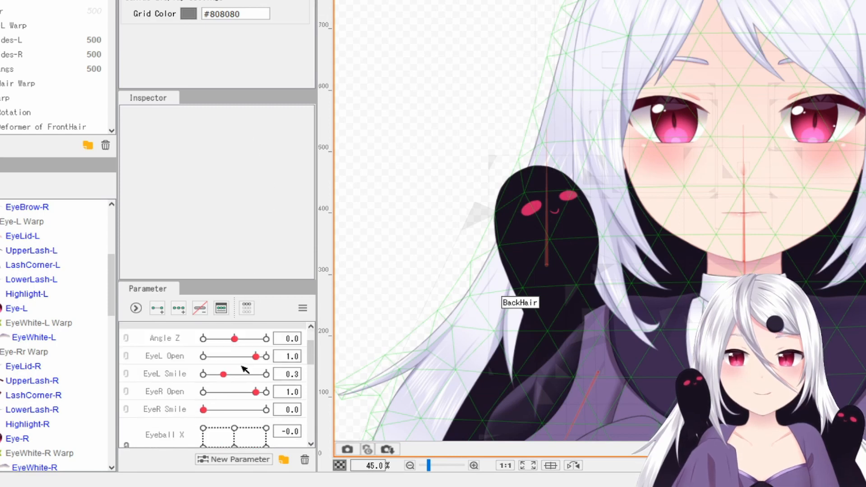
{"action": "left_click_drag", "start_coordinate": [234, 341], "coordinate": [345, 387]}
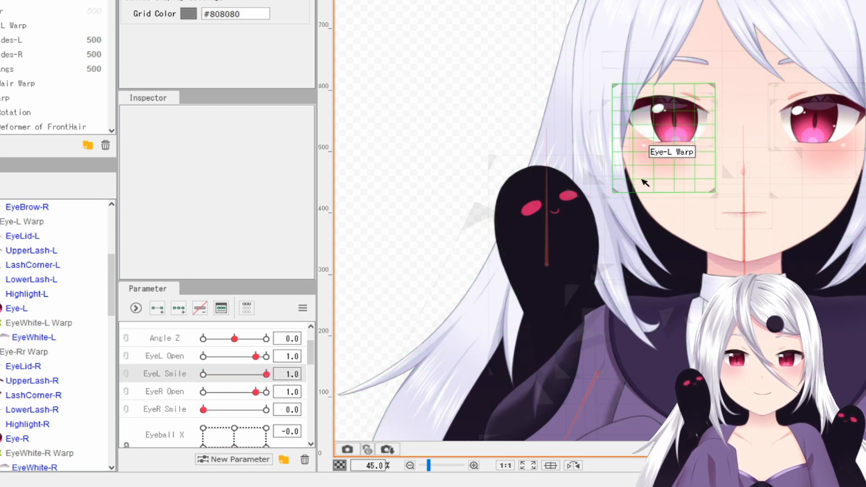
{"action": "scroll", "coordinate": [643, 179], "scroll_direction": "up", "scroll_amount": 8}
{"action": "left_click_drag", "start_coordinate": [677, 183], "coordinate": [646, 189]}
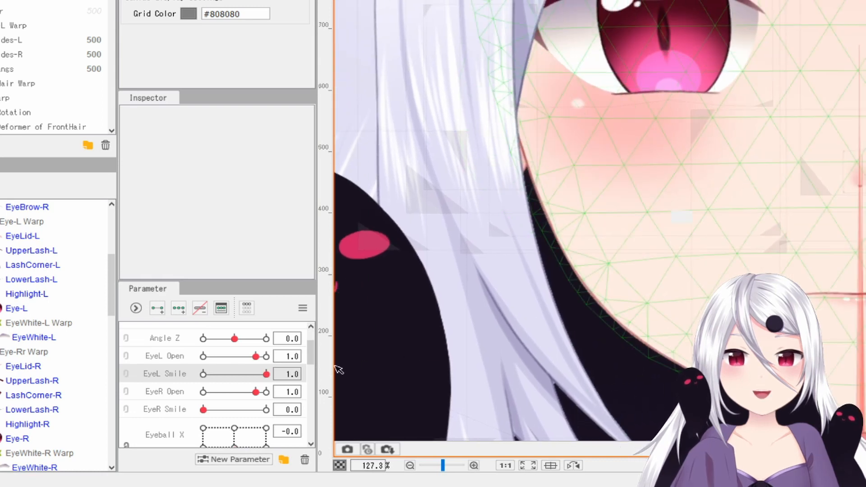
{"action": "mouse_move", "coordinate": [256, 374]}
{"action": "left_mouse_down"}
{"action": "mouse_move", "coordinate": [207, 373]}
{"action": "mouse_move", "coordinate": [273, 375]}
{"action": "left_mouse_up"}
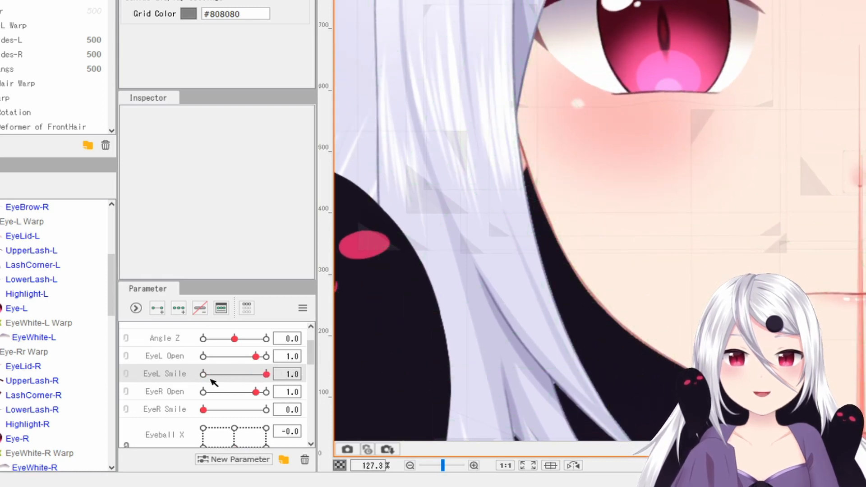
{"action": "scroll", "coordinate": [591, 223], "scroll_direction": "down", "scroll_amount": 3}
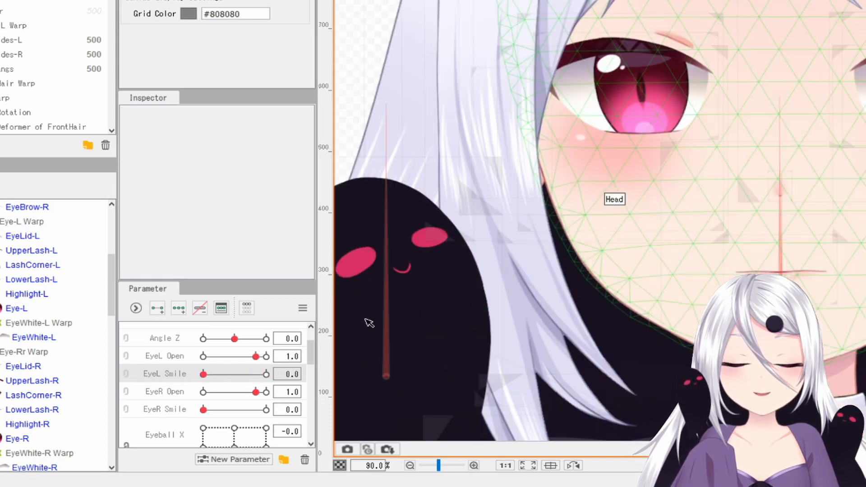
Test the right eye and gaze, setting EyeR Open to 0.9, EyeR Smile to 0.0 and both Eyeball X and Eyeball Y to 0.0
{"action": "left_click", "coordinate": [226, 392]}
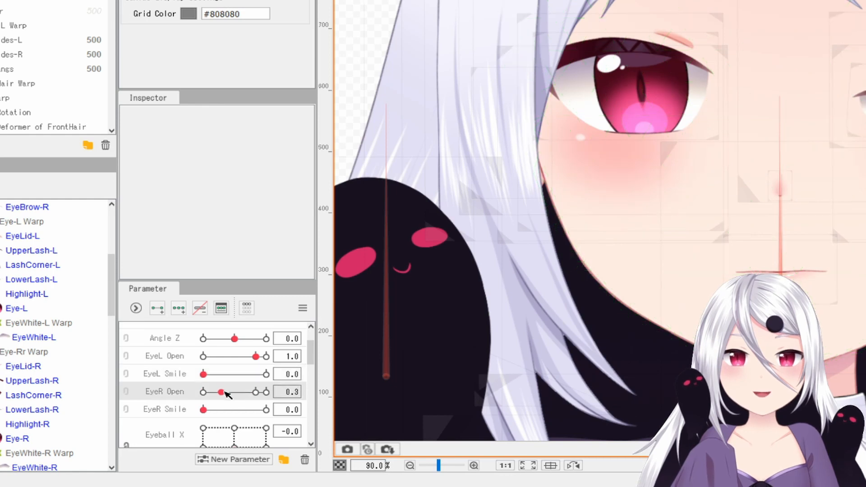
{"action": "left_click_drag", "start_coordinate": [256, 392], "coordinate": [235, 409]}
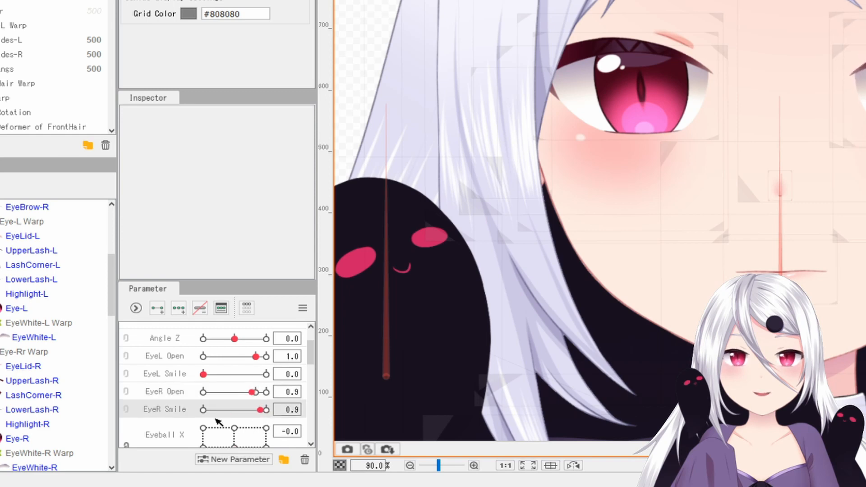
{"action": "scroll", "coordinate": [207, 412], "scroll_direction": "down", "scroll_amount": 3}
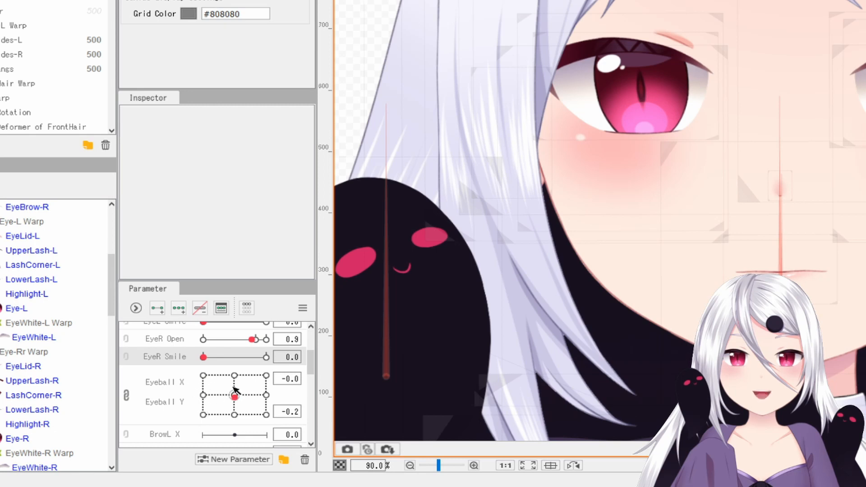
{"action": "mouse_move", "coordinate": [235, 391]}
{"action": "left_mouse_down"}
{"action": "mouse_move", "coordinate": [205, 415]}
{"action": "mouse_move", "coordinate": [267, 417]}
{"action": "mouse_move", "coordinate": [266, 374]}
{"action": "mouse_move", "coordinate": [189, 358]}
{"action": "mouse_move", "coordinate": [196, 414]}
{"action": "mouse_move", "coordinate": [277, 401]}
{"action": "mouse_move", "coordinate": [246, 347]}
{"action": "mouse_move", "coordinate": [236, 395]}
{"action": "left_mouse_up"}
{"action": "scroll", "coordinate": [210, 402], "scroll_direction": "down", "scroll_amount": 3}
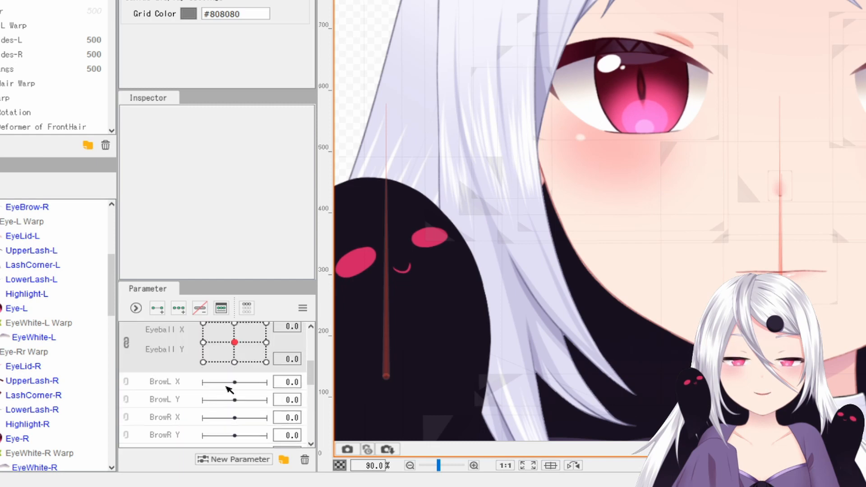
Test the mouth parameters, ending with Mouth Form at -1.0 and Mouth Open at 0.0, and set Body X to 0.0
{"action": "scroll", "coordinate": [183, 397], "scroll_direction": "down", "scroll_amount": 3}
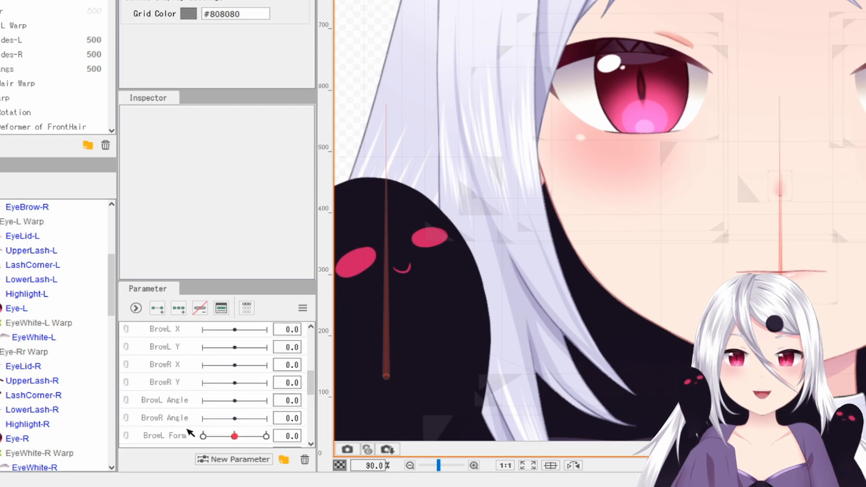
{"action": "scroll", "coordinate": [181, 406], "scroll_direction": "up", "scroll_amount": 3}
{"action": "scroll", "coordinate": [184, 377], "scroll_direction": "down", "scroll_amount": 3}
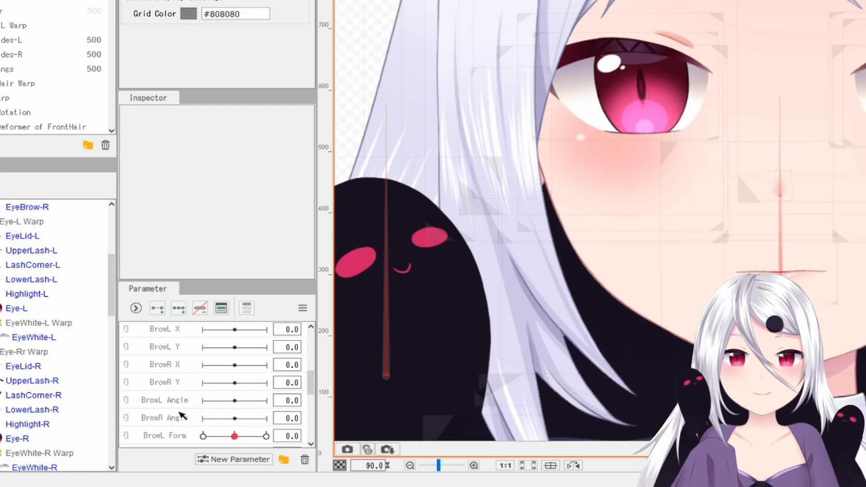
{"action": "scroll", "coordinate": [179, 409], "scroll_direction": "down", "scroll_amount": 3}
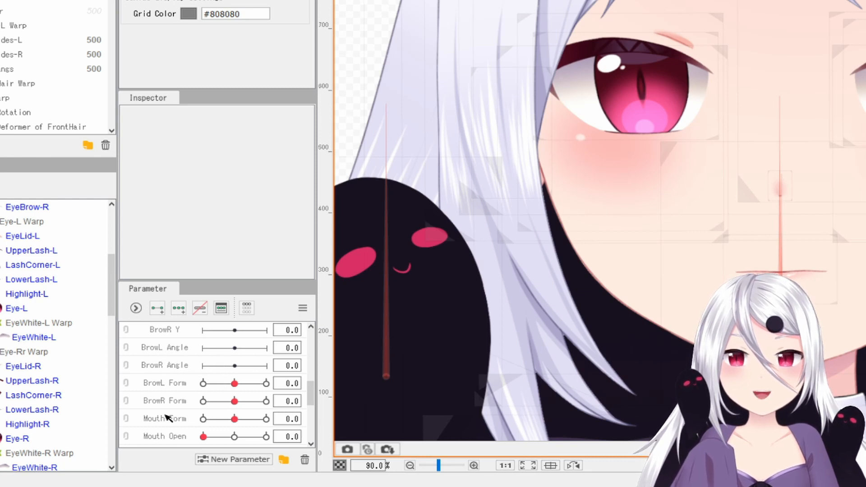
{"action": "scroll", "coordinate": [194, 411], "scroll_direction": "down", "scroll_amount": 3}
{"action": "left_click_drag", "start_coordinate": [234, 366], "coordinate": [273, 395]}
{"action": "left_click", "coordinate": [233, 366]}
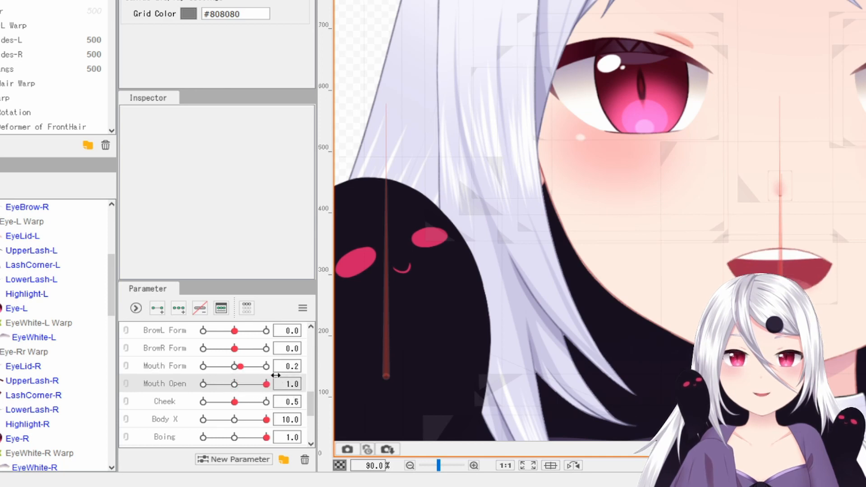
{"action": "left_click_drag", "start_coordinate": [240, 366], "coordinate": [217, 426]}
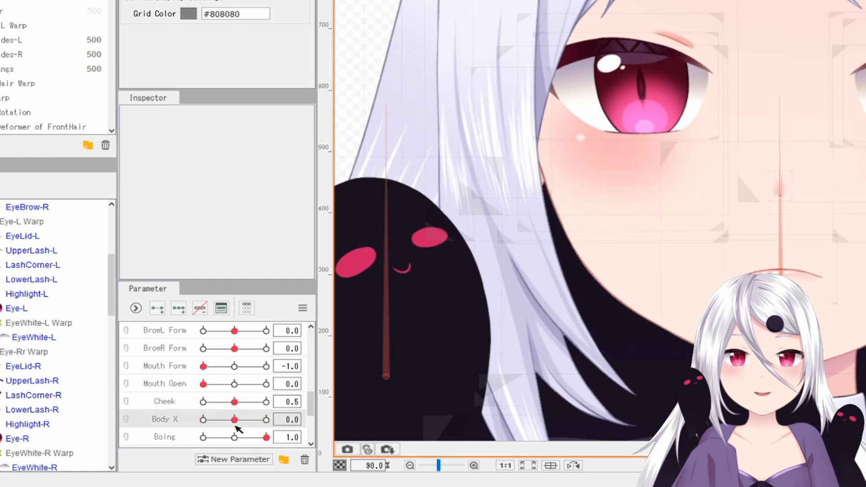
Preview the body's movement down to the skirt with Body X at 10.0, and return Body X to 0.0
{"action": "scroll", "coordinate": [186, 421], "scroll_direction": "down", "scroll_amount": 1}
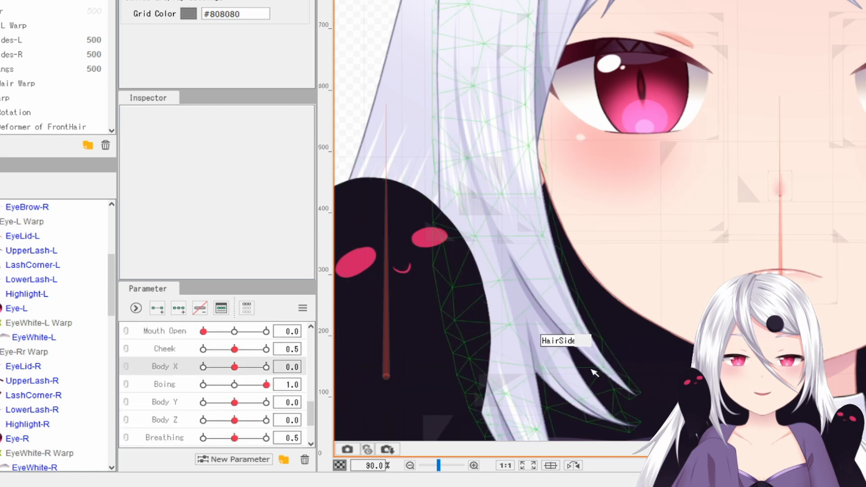
{"action": "scroll", "coordinate": [590, 369], "scroll_direction": "down", "scroll_amount": 6}
{"action": "left_click_drag", "start_coordinate": [674, 355], "coordinate": [676, 190]}
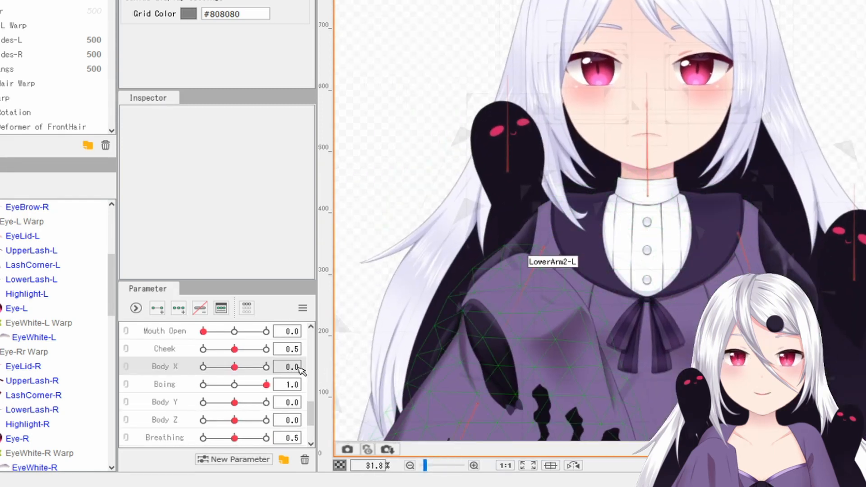
{"action": "left_click_drag", "start_coordinate": [234, 366], "coordinate": [291, 378]}
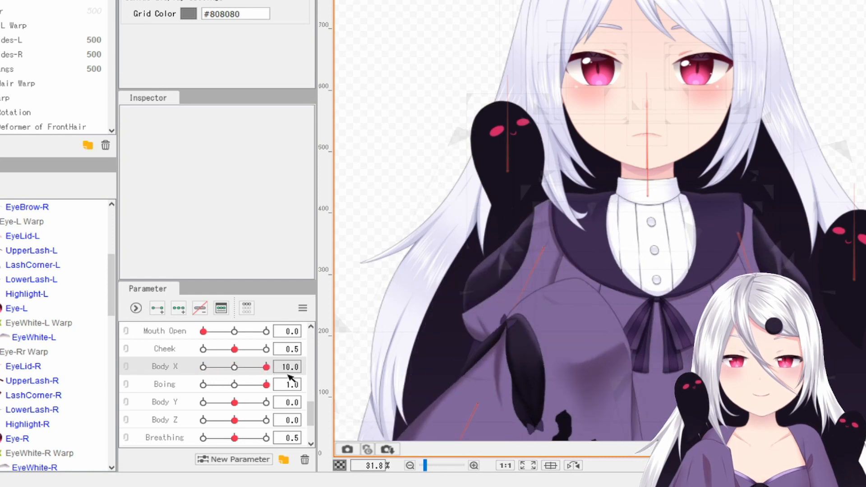
{"action": "left_click_drag", "start_coordinate": [235, 394], "coordinate": [289, 397]}
{"action": "scroll", "coordinate": [555, 350], "scroll_direction": "down", "scroll_amount": 2}
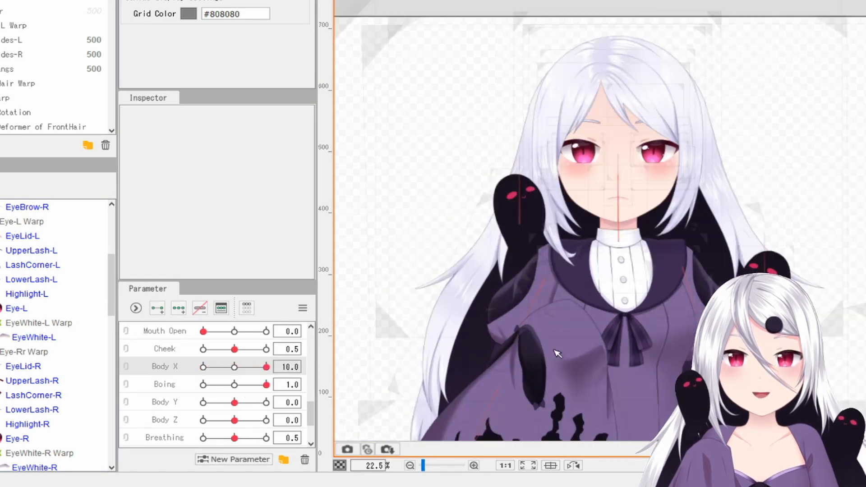
{"action": "left_click_drag", "start_coordinate": [581, 312], "coordinate": [582, 63]}
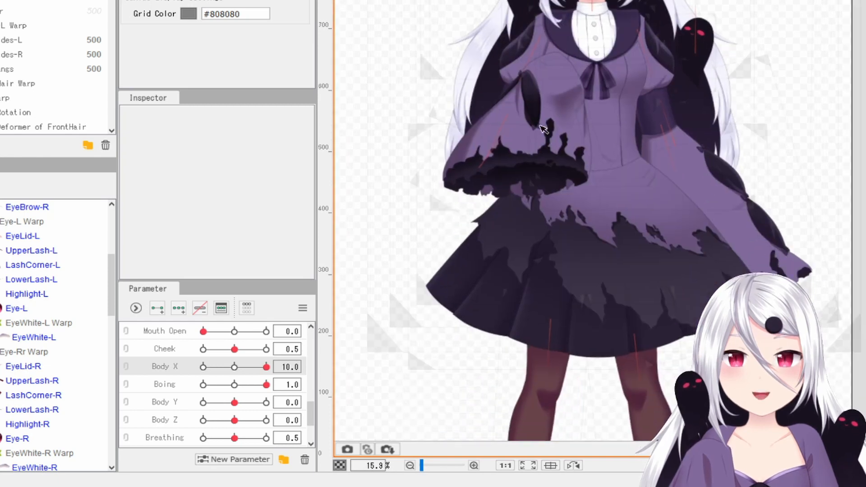
{"action": "left_click_drag", "start_coordinate": [266, 366], "coordinate": [235, 371]}
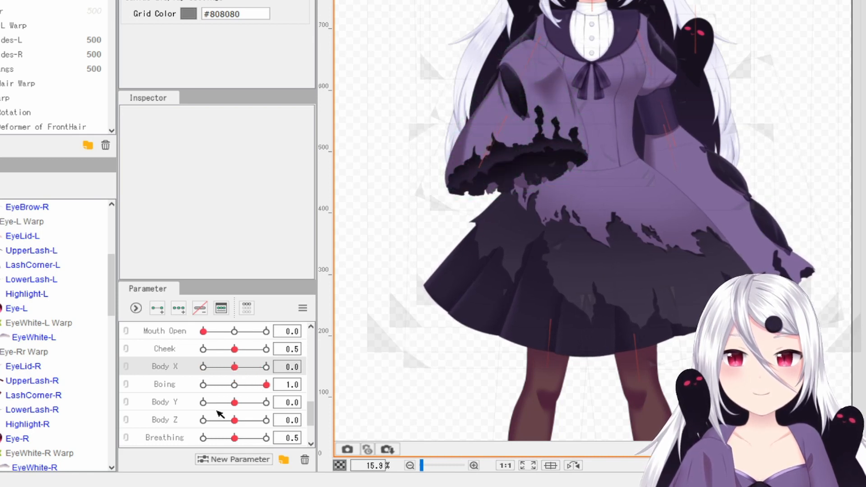
Preview the body's movement with Body Y and with Body Z up to 10.0, and return both values to 0.0
{"action": "left_click_drag", "start_coordinate": [234, 402], "coordinate": [309, 437]}
{"action": "left_click", "coordinate": [234, 403]}
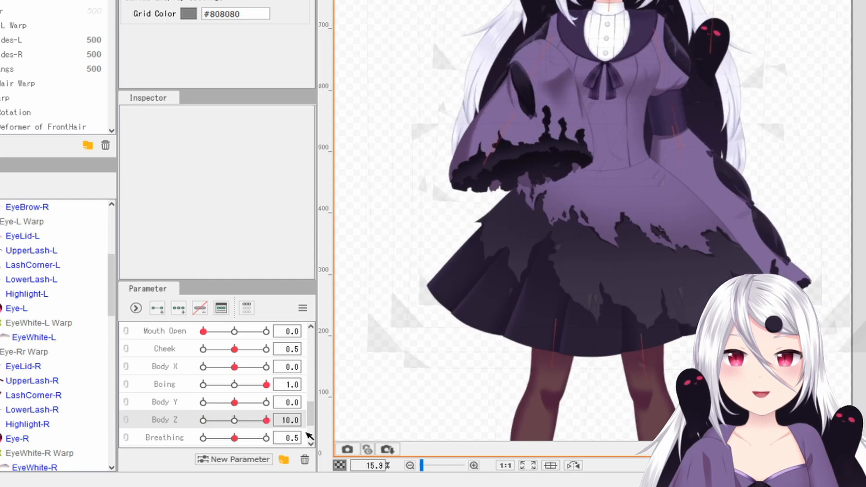
{"action": "left_click_drag", "start_coordinate": [208, 424], "coordinate": [235, 428]}
{"action": "left_click", "coordinate": [234, 425]}
Preview Breathing and the front, side and back hair movement, returning Breathing to 0.5 and the three Hair Move parameters to 0.0
{"action": "scroll", "coordinate": [235, 437], "scroll_direction": "down", "scroll_amount": 3}
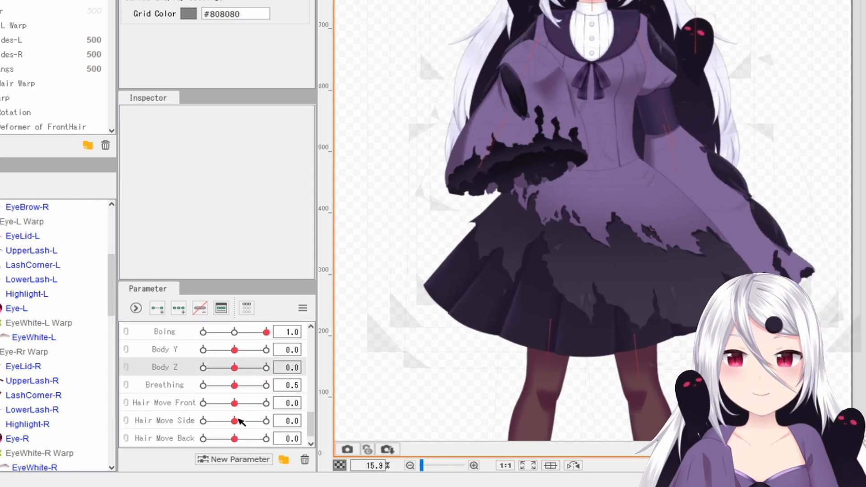
{"action": "mouse_move", "coordinate": [234, 386]}
{"action": "left_mouse_down"}
{"action": "mouse_move", "coordinate": [222, 384]}
{"action": "mouse_move", "coordinate": [293, 385]}
{"action": "mouse_move", "coordinate": [176, 383]}
{"action": "mouse_move", "coordinate": [235, 385]}
{"action": "left_mouse_up"}
{"action": "left_click", "coordinate": [234, 402]}
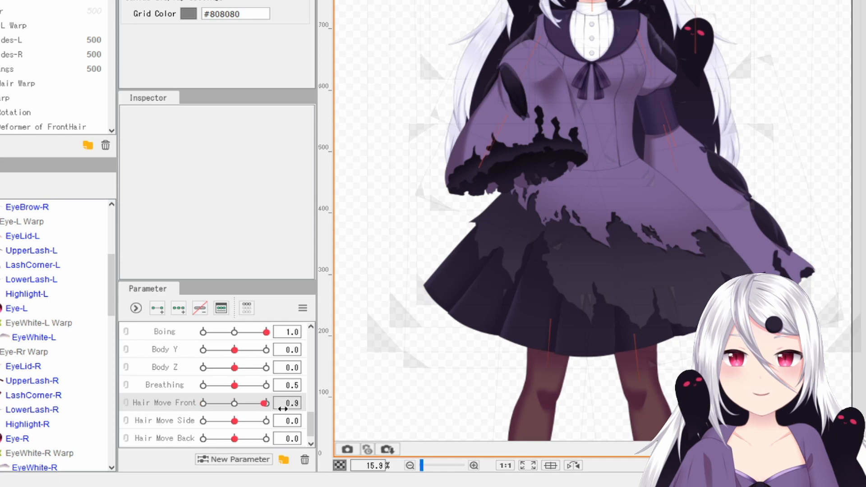
{"action": "left_click_drag", "start_coordinate": [211, 403], "coordinate": [220, 403]}
{"action": "scroll", "coordinate": [465, 173], "scroll_direction": "up", "scroll_amount": 2}
{"action": "left_click_drag", "start_coordinate": [465, 173], "coordinate": [413, 361]}
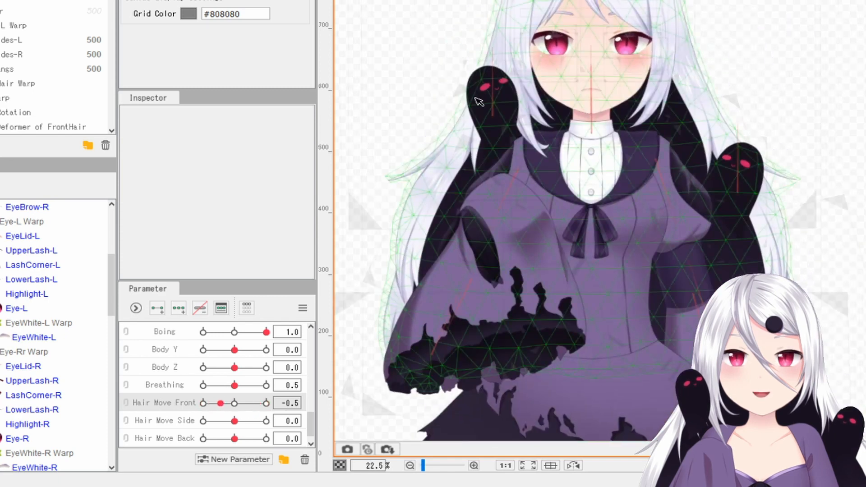
{"action": "scroll", "coordinate": [547, 45], "scroll_direction": "up", "scroll_amount": 2}
{"action": "left_click_drag", "start_coordinate": [547, 46], "coordinate": [493, 125]}
{"action": "scroll", "coordinate": [500, 124], "scroll_direction": "down", "scroll_amount": 1}
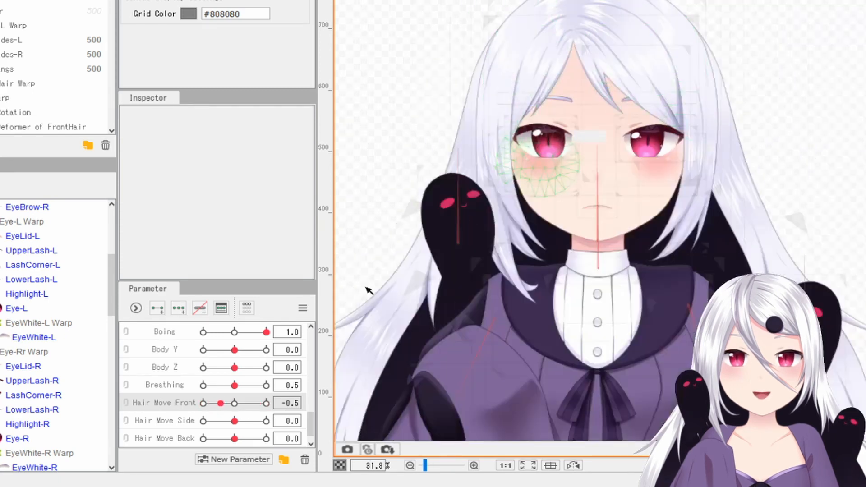
{"action": "left_click_drag", "start_coordinate": [235, 402], "coordinate": [219, 421]}
{"action": "left_click_drag", "start_coordinate": [169, 431], "coordinate": [234, 440]}
Preview the sway of the sleeves and dress with Clothes Move, and set that parameter to 0.0
{"action": "scroll", "coordinate": [223, 415], "scroll_direction": "down", "scroll_amount": 1}
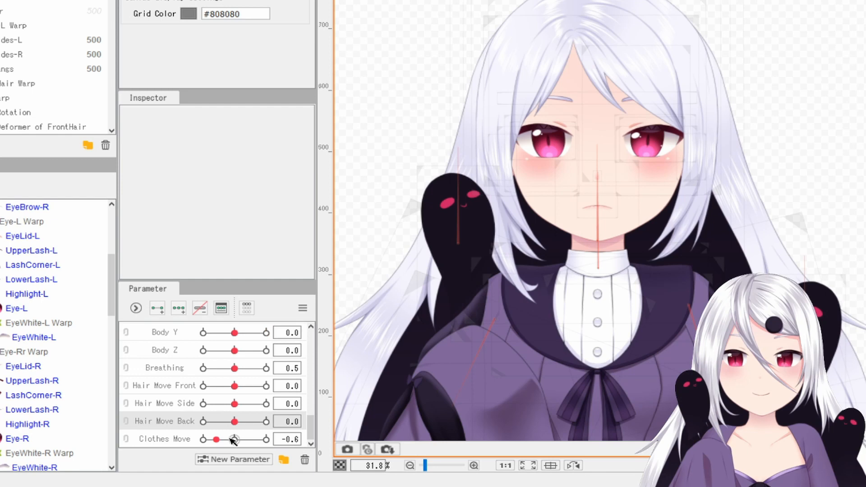
{"action": "left_click_drag", "start_coordinate": [614, 354], "coordinate": [628, 48]}
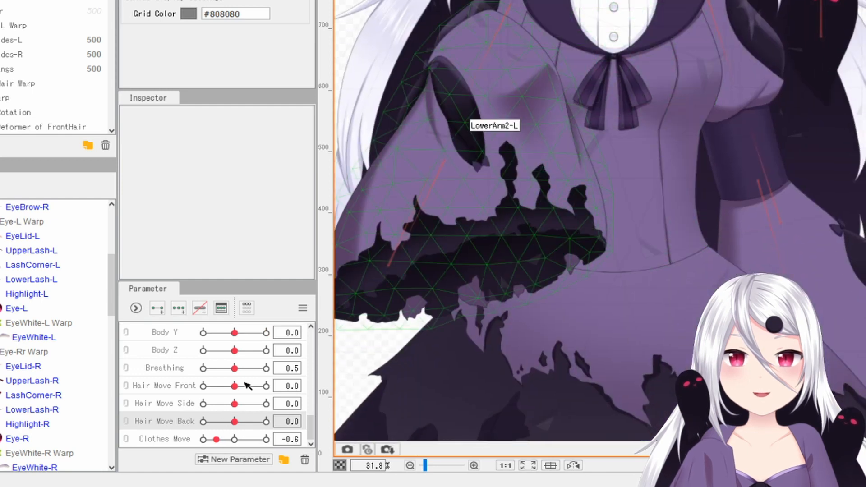
{"action": "left_click_drag", "start_coordinate": [241, 439], "coordinate": [152, 444]}
{"action": "mouse_move", "coordinate": [215, 461]}
{"action": "left_mouse_down"}
{"action": "mouse_move", "coordinate": [296, 459]}
{"action": "mouse_move", "coordinate": [255, 466]}
{"action": "mouse_move", "coordinate": [234, 439]}
{"action": "mouse_move", "coordinate": [220, 455]}
{"action": "left_mouse_up"}
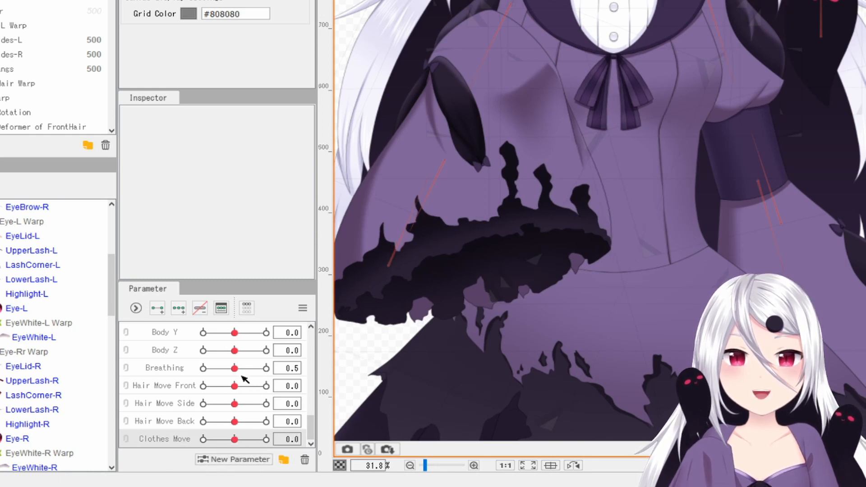
Return to the first parameters, select the combined Angle X and Angle Y parameter, and examine the character's face up close
{"action": "scroll", "coordinate": [248, 381], "scroll_direction": "up", "scroll_amount": 5}
{"action": "scroll", "coordinate": [248, 381], "scroll_direction": "up", "scroll_amount": 3}
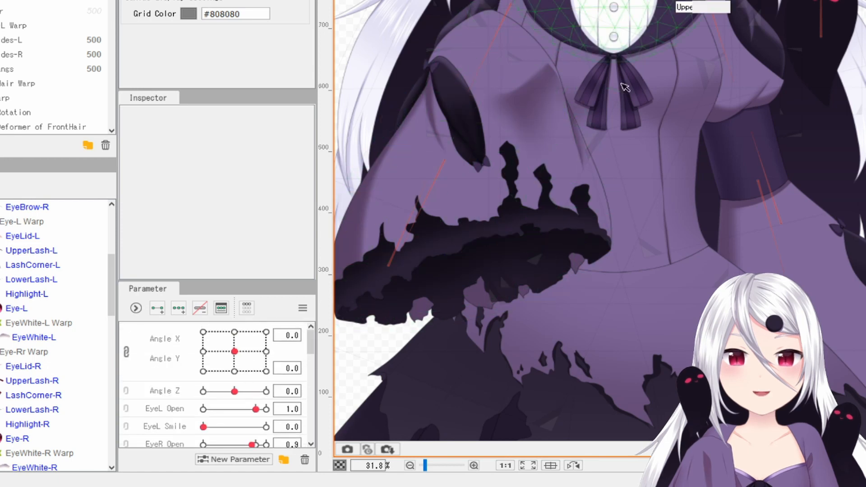
{"action": "left_click_drag", "start_coordinate": [622, 87], "coordinate": [644, 342]}
{"action": "scroll", "coordinate": [645, 102], "scroll_direction": "up", "scroll_amount": 4}
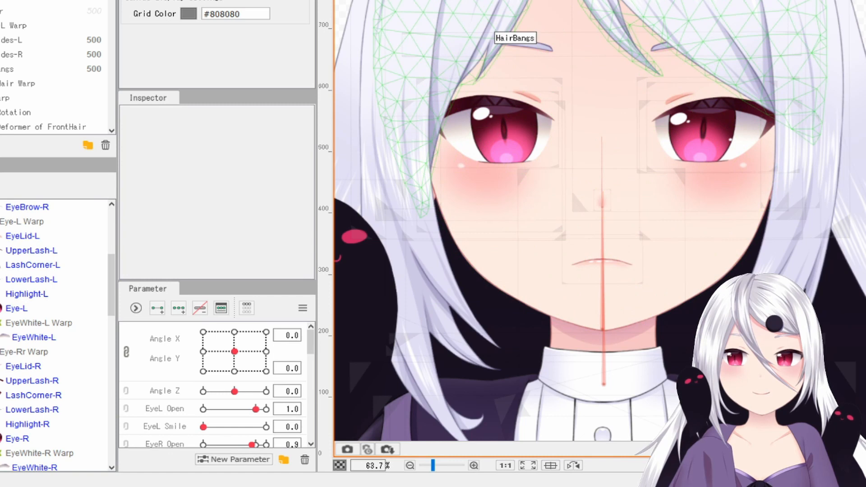
{"action": "key", "text": "alt+f"}
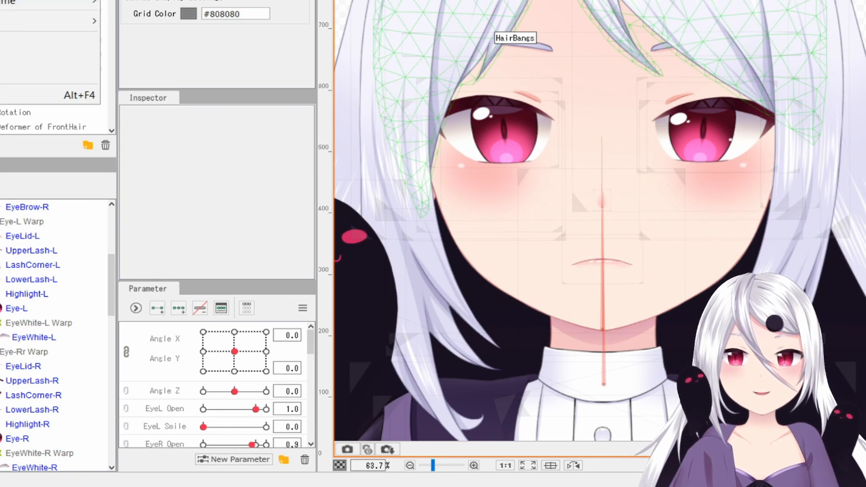
{"action": "key", "text": "Escape"}
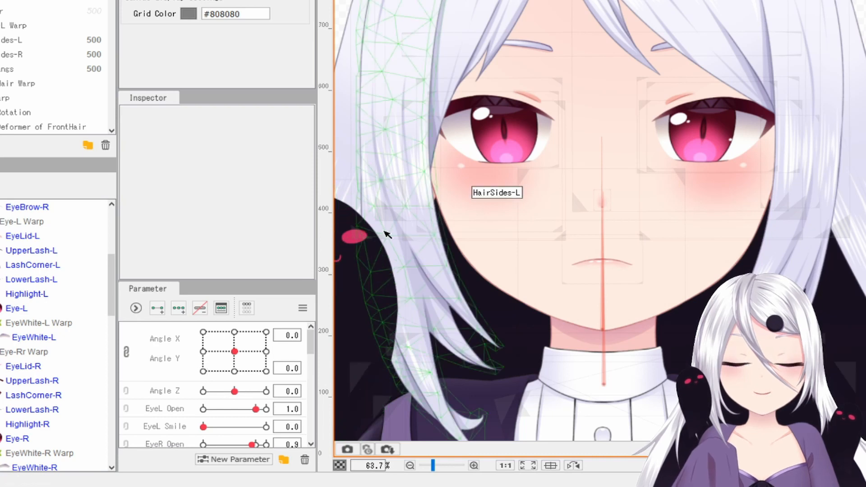
{"action": "left_click", "coordinate": [162, 342]}
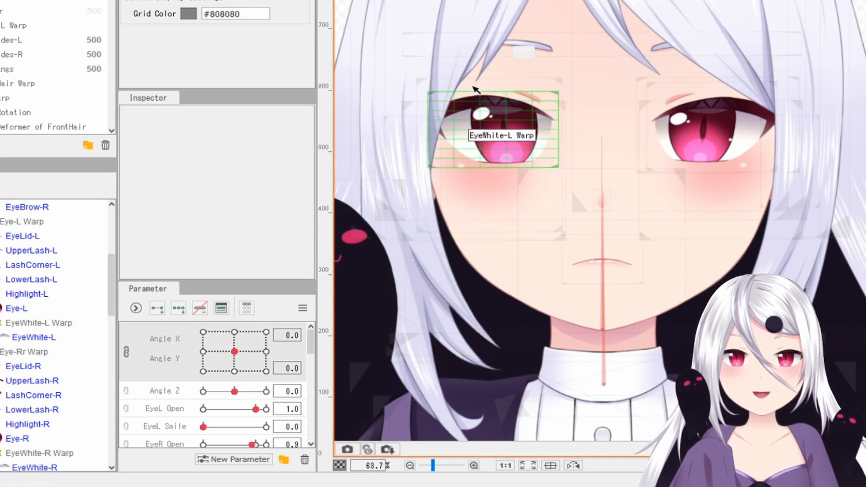
{"action": "scroll", "coordinate": [440, 145], "scroll_direction": "up", "scroll_amount": 3}
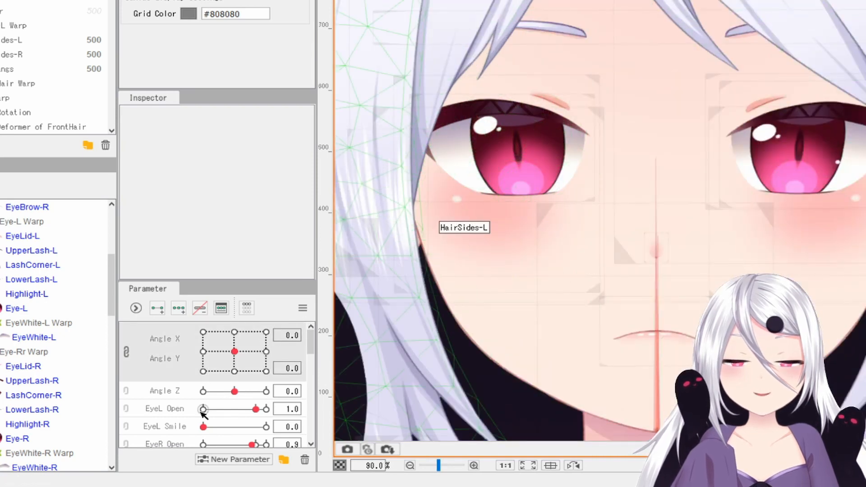
{"action": "left_click_drag", "start_coordinate": [585, 319], "coordinate": [552, 334]}
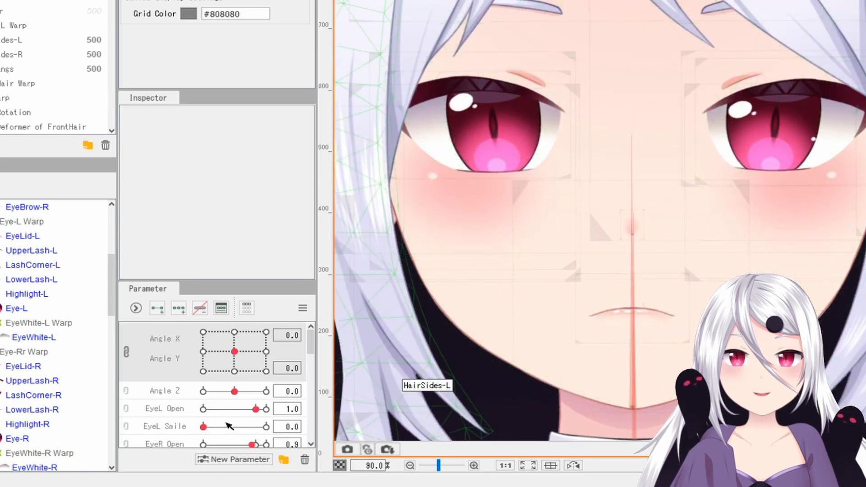
Look through the parameter list and set Mouth Form to 1.0
{"action": "scroll", "coordinate": [225, 419], "scroll_direction": "down", "scroll_amount": 5}
{"action": "scroll", "coordinate": [224, 420], "scroll_direction": "down", "scroll_amount": 5}
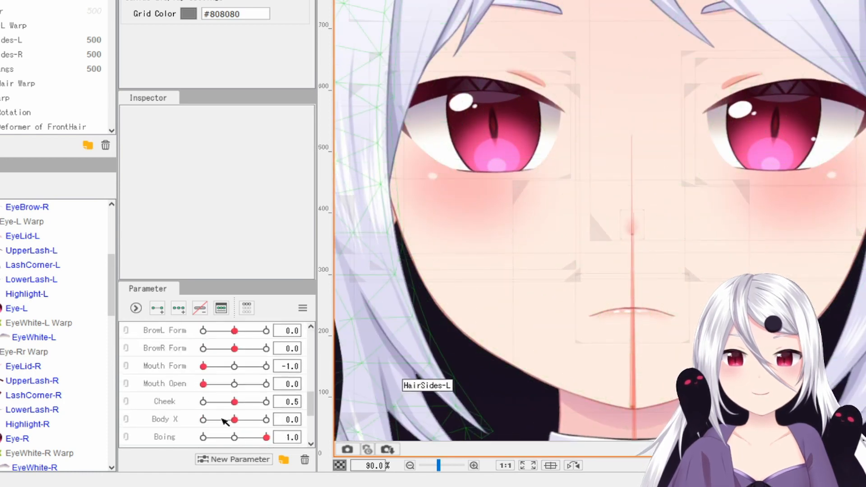
{"action": "scroll", "coordinate": [224, 398], "scroll_direction": "up", "scroll_amount": 10}
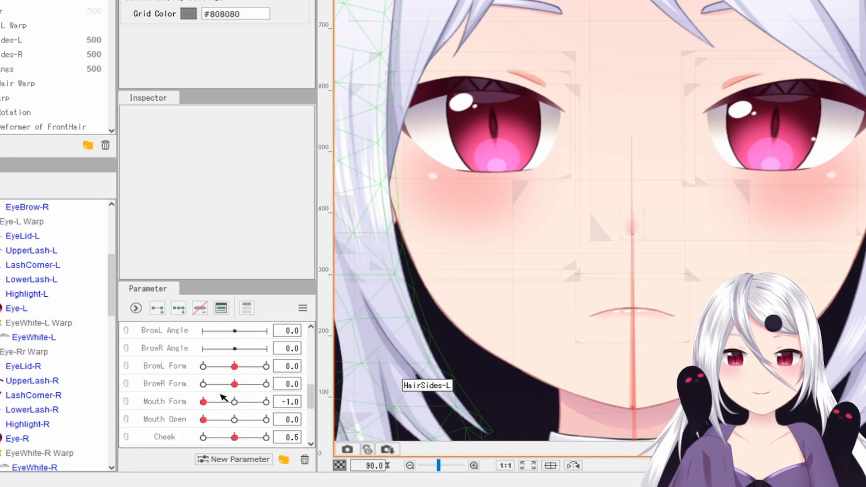
{"action": "scroll", "coordinate": [224, 398], "scroll_direction": "up", "scroll_amount": 1}
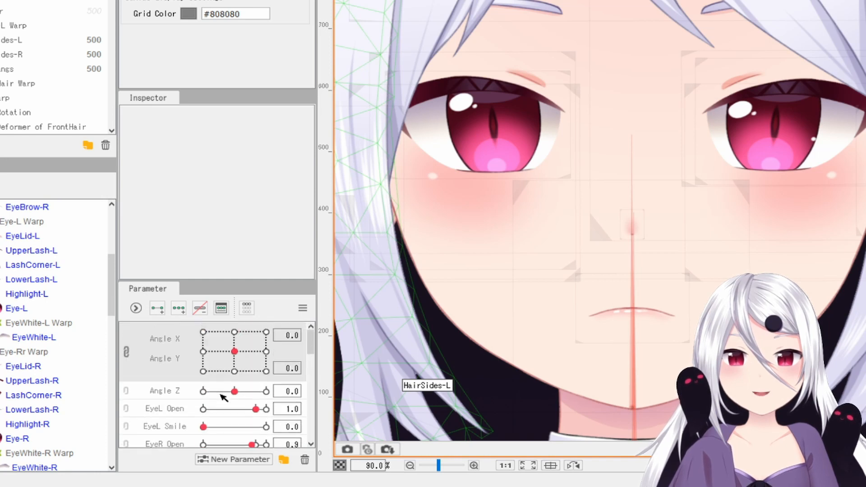
{"action": "scroll", "coordinate": [224, 398], "scroll_direction": "down", "scroll_amount": 3}
{"action": "scroll", "coordinate": [224, 414], "scroll_direction": "down", "scroll_amount": 6}
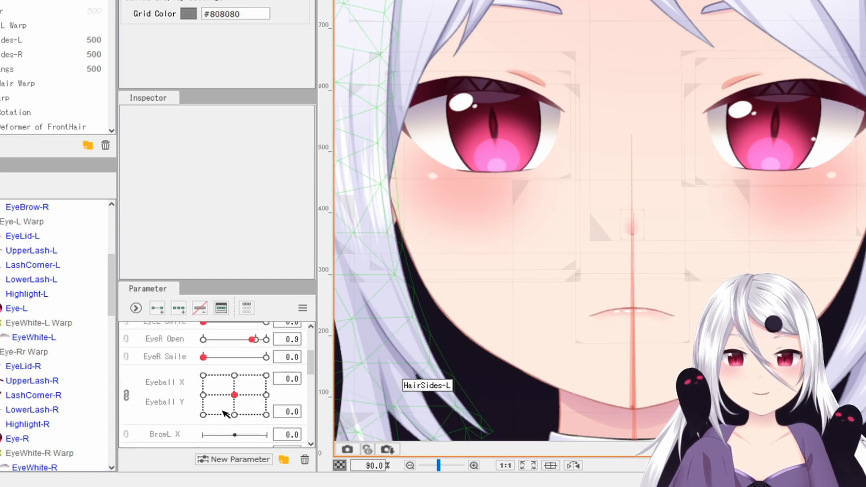
{"action": "scroll", "coordinate": [224, 414], "scroll_direction": "up", "scroll_amount": 10}
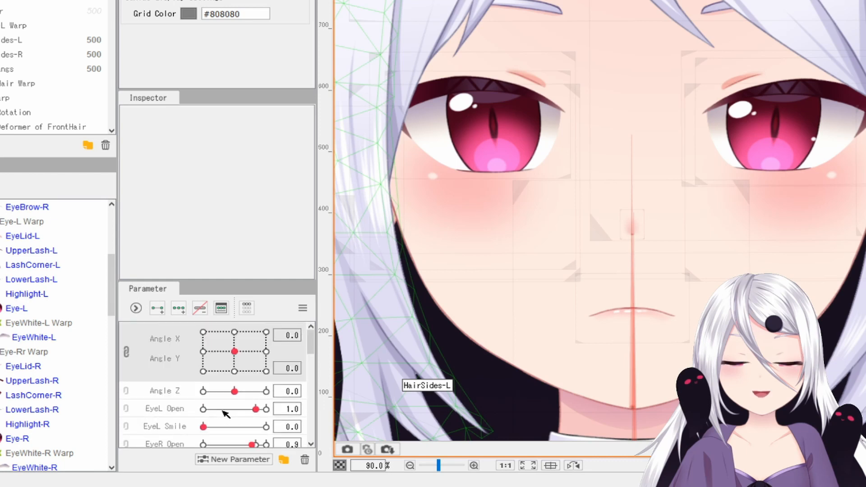
{"action": "scroll", "coordinate": [224, 414], "scroll_direction": "down", "scroll_amount": 8}
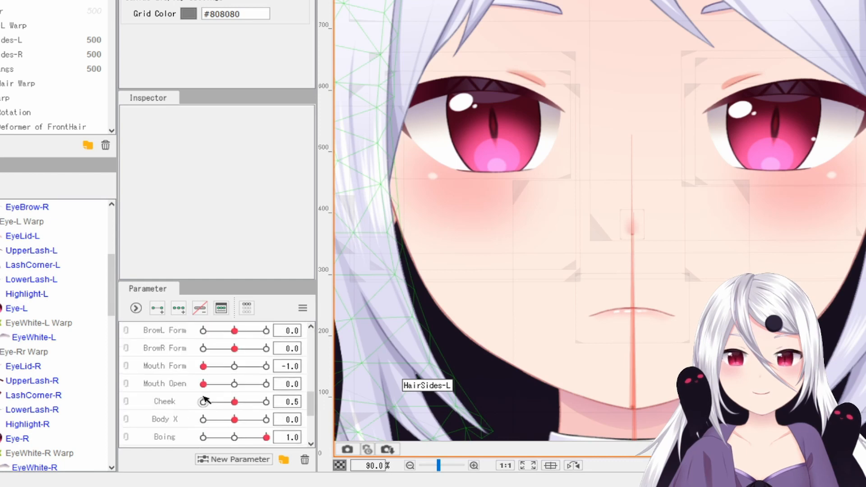
{"action": "left_click_drag", "start_coordinate": [213, 371], "coordinate": [266, 368]}
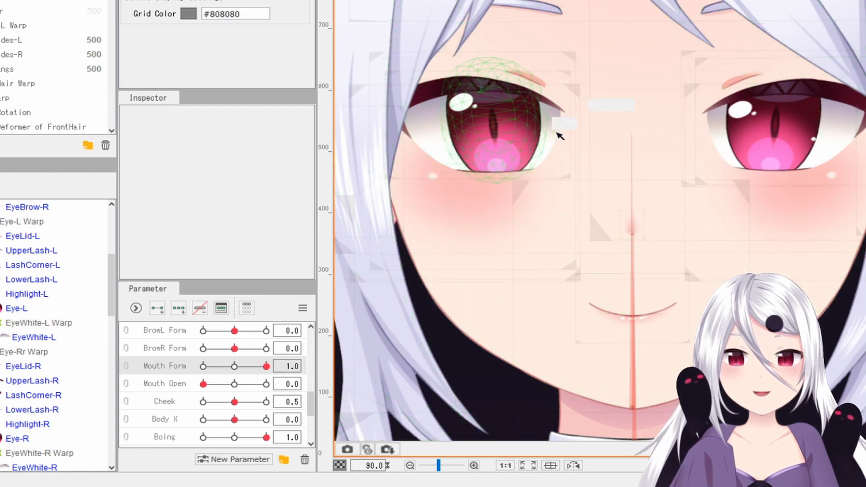
{"action": "left_click_drag", "start_coordinate": [556, 129], "coordinate": [574, 166]}
Add three keyforms on the BrowL X parameter for the EyeBrow-L mesh
{"action": "scroll", "coordinate": [182, 346], "scroll_direction": "up", "scroll_amount": 2}
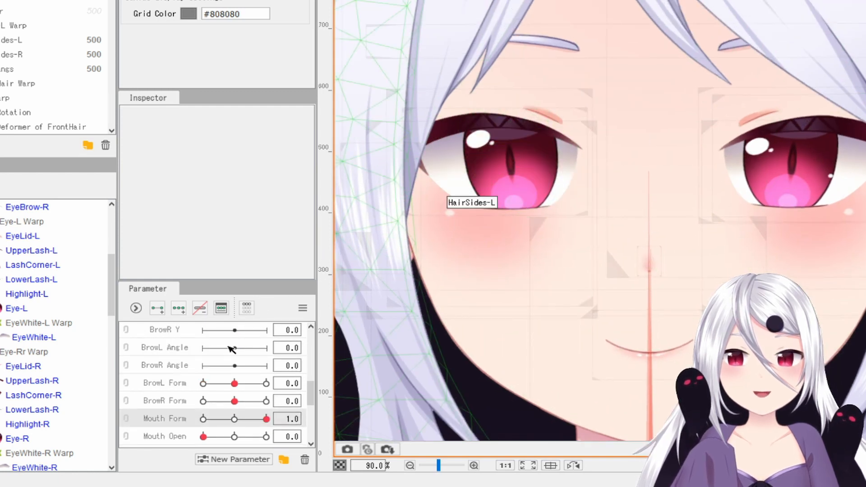
{"action": "scroll", "coordinate": [244, 360], "scroll_direction": "up", "scroll_amount": 3}
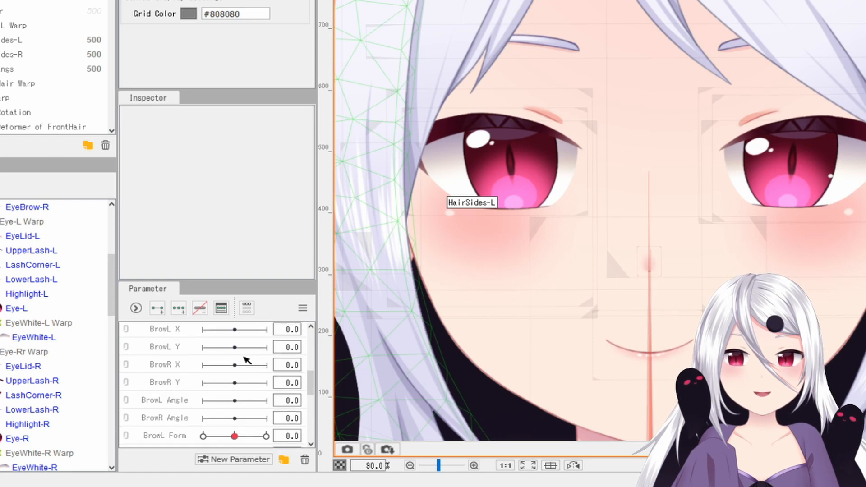
{"action": "left_click", "coordinate": [156, 384]}
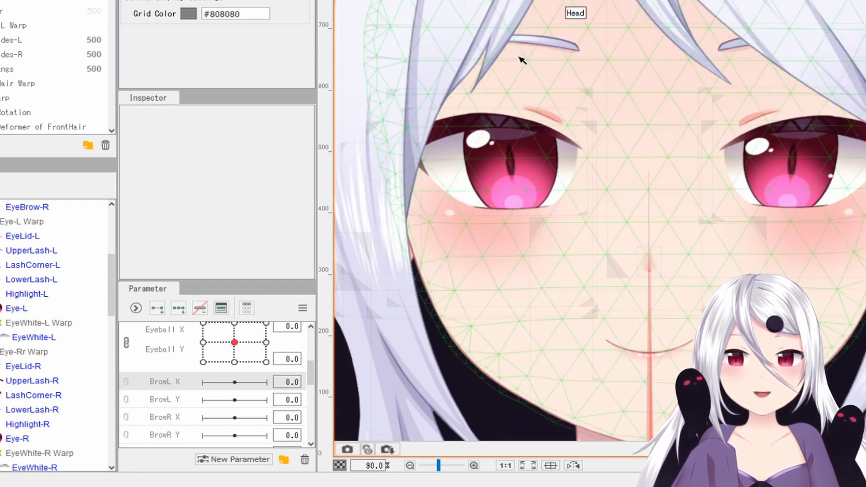
{"action": "left_click", "coordinate": [165, 403]}
{"action": "left_click", "coordinate": [174, 383]}
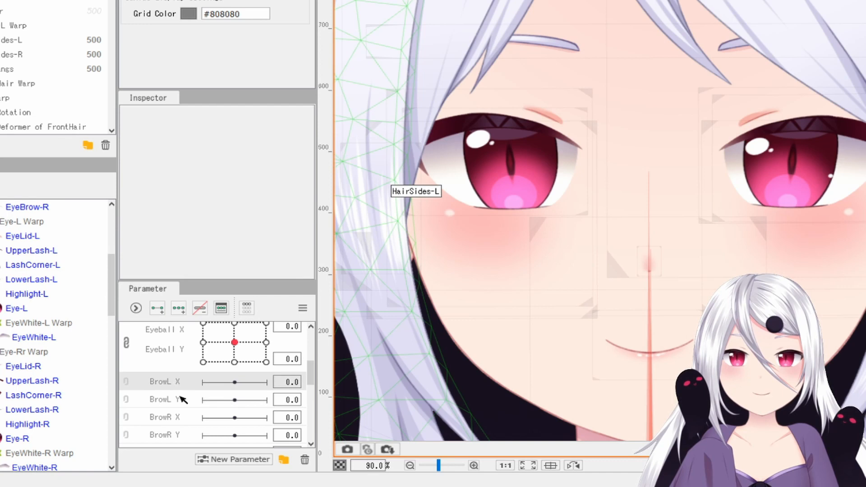
{"action": "left_click", "coordinate": [558, 47]}
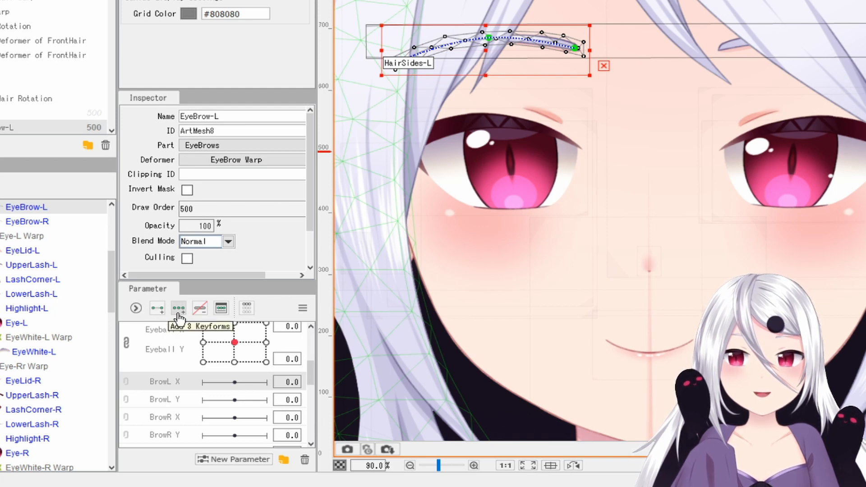
{"action": "left_click", "coordinate": [396, 62]}
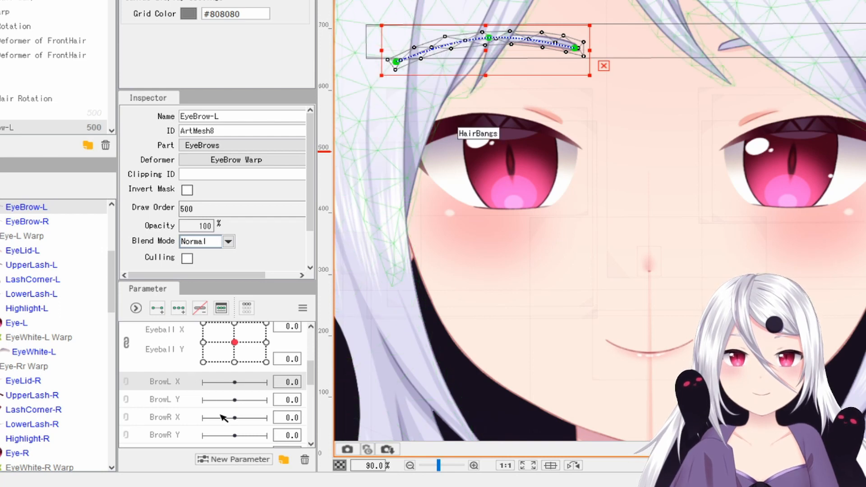
{"action": "left_click", "coordinate": [183, 314]}
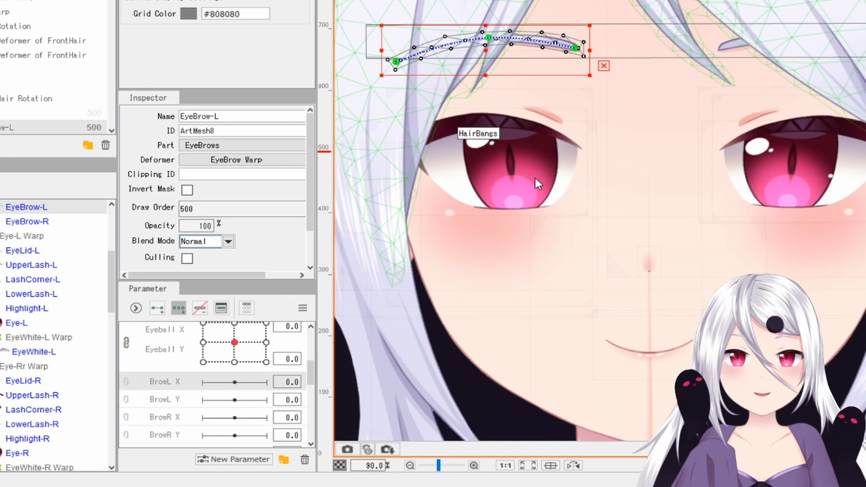
{"action": "left_click", "coordinate": [227, 381]}
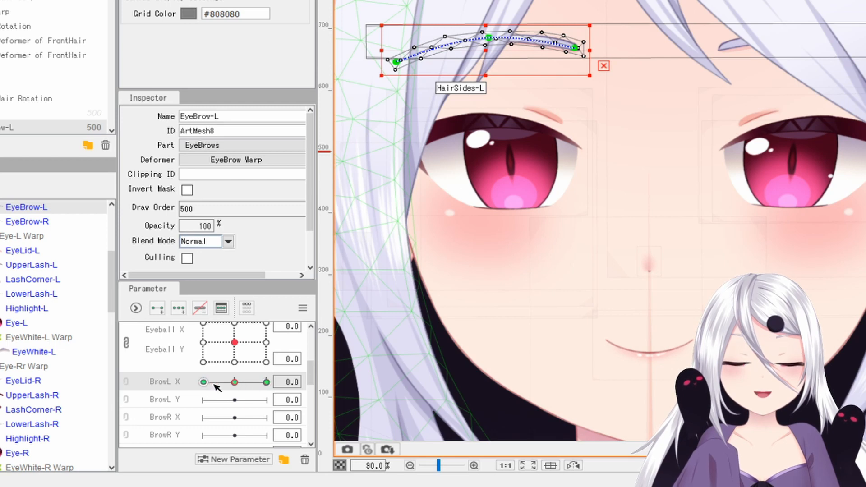
Set BrowL X to -1.0 and shift the EyeBrow-L mesh slightly outward, away from the centre of the face
{"action": "left_click", "coordinate": [736, 219]}
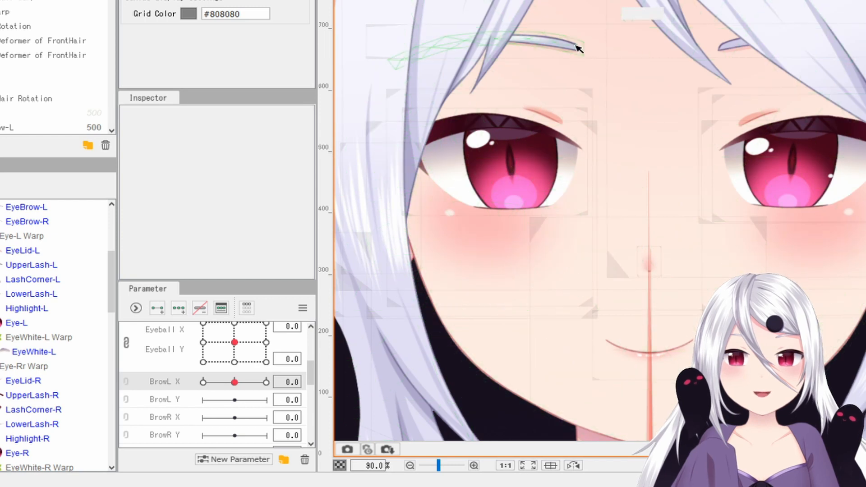
{"action": "left_click", "coordinate": [539, 45]}
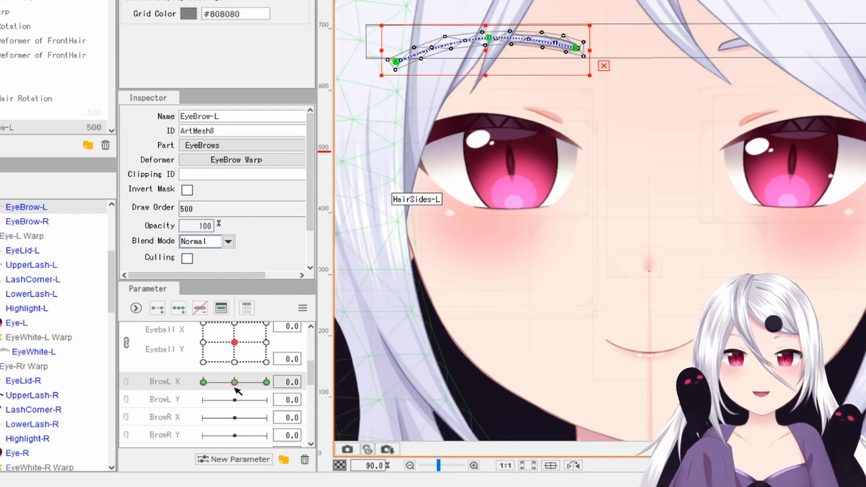
{"action": "mouse_move", "coordinate": [238, 390]}
{"action": "left_mouse_down"}
{"action": "mouse_move", "coordinate": [196, 387]}
{"action": "mouse_move", "coordinate": [237, 382]}
{"action": "mouse_move", "coordinate": [208, 385]}
{"action": "mouse_move", "coordinate": [236, 395]}
{"action": "mouse_move", "coordinate": [233, 381]}
{"action": "left_mouse_up"}
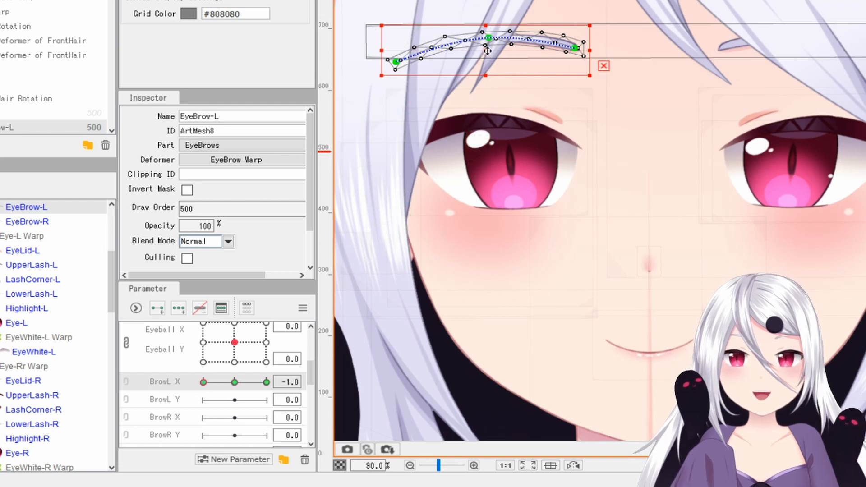
{"action": "left_click_drag", "start_coordinate": [487, 51], "coordinate": [470, 51]}
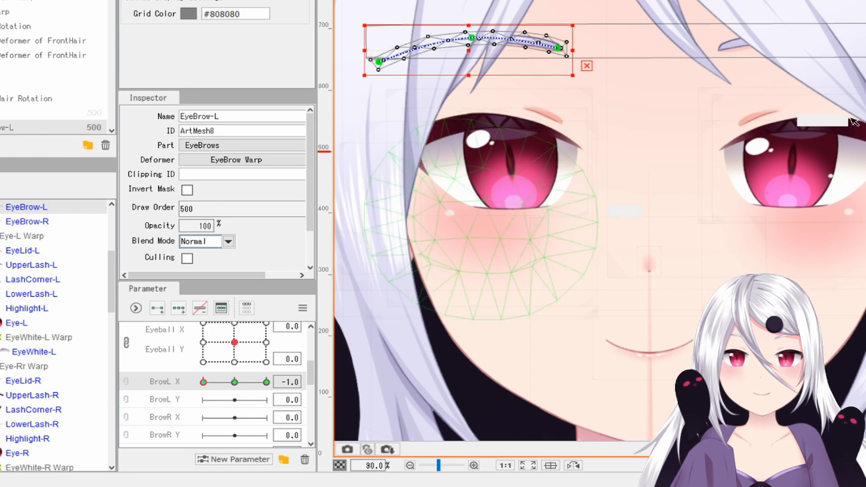
{"action": "left_click", "coordinate": [864, 121]}
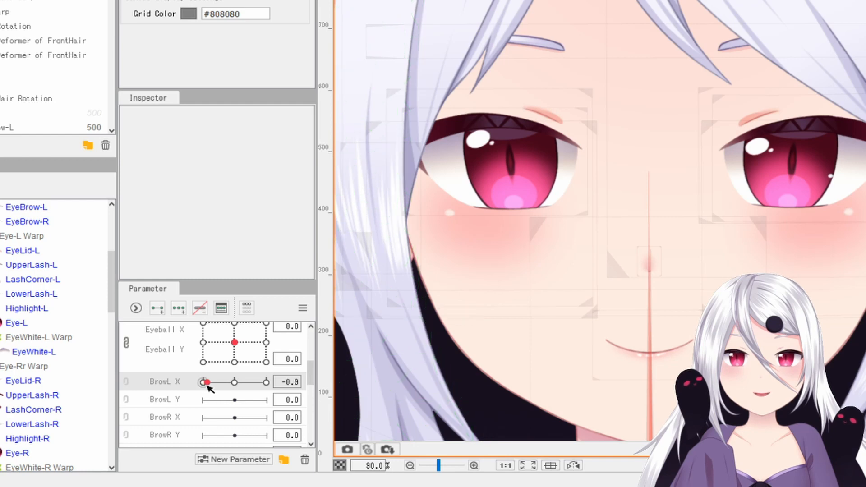
Set BrowL X to 1.0 and shift the EyeBrow-L mesh slightly inward, towards the centre of the face
{"action": "left_click_drag", "start_coordinate": [211, 389], "coordinate": [252, 398]}
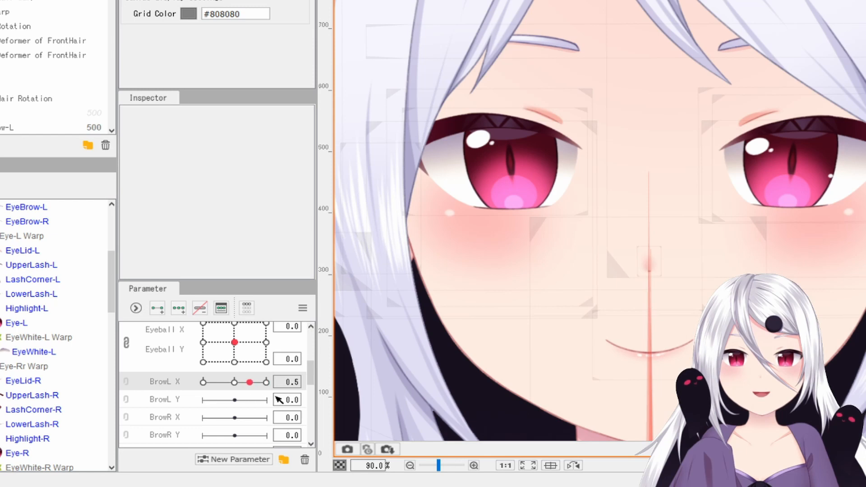
{"action": "left_click_drag", "start_coordinate": [249, 382], "coordinate": [266, 382]}
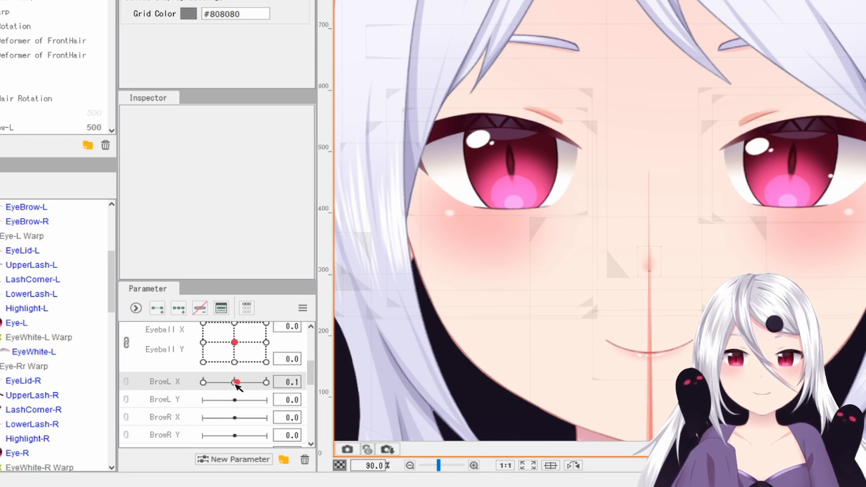
{"action": "left_click_drag", "start_coordinate": [252, 389], "coordinate": [269, 393]}
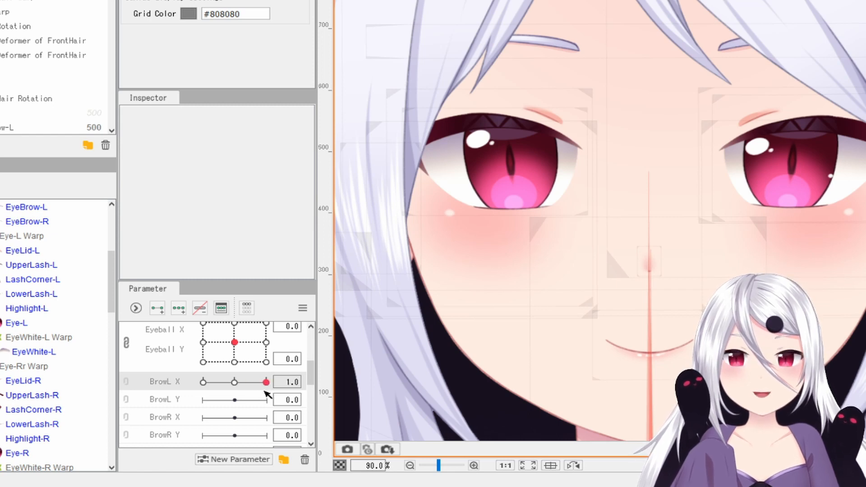
{"action": "left_click", "coordinate": [560, 51]}
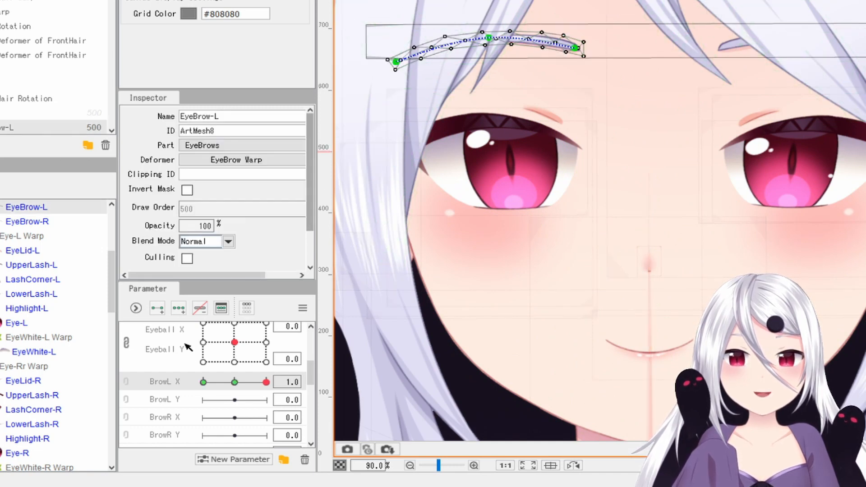
{"action": "left_click", "coordinate": [266, 383]}
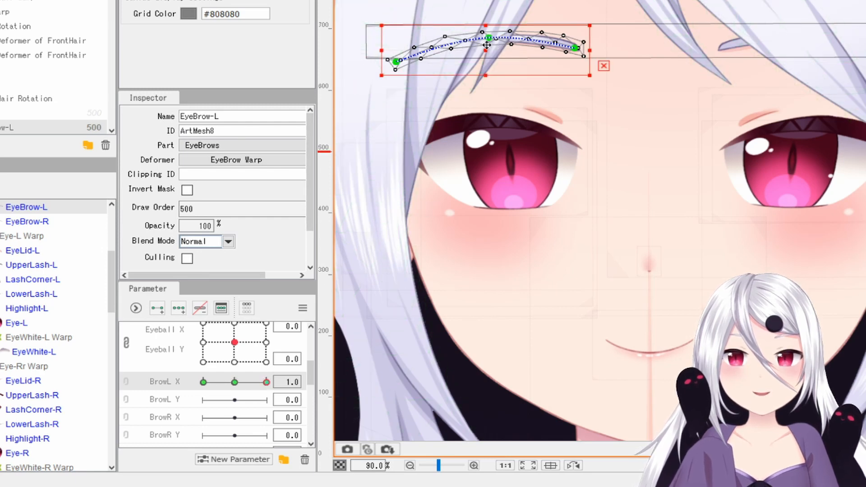
{"action": "left_click_drag", "start_coordinate": [488, 38], "coordinate": [500, 55]}
{"action": "key", "text": "ctrl+z"}
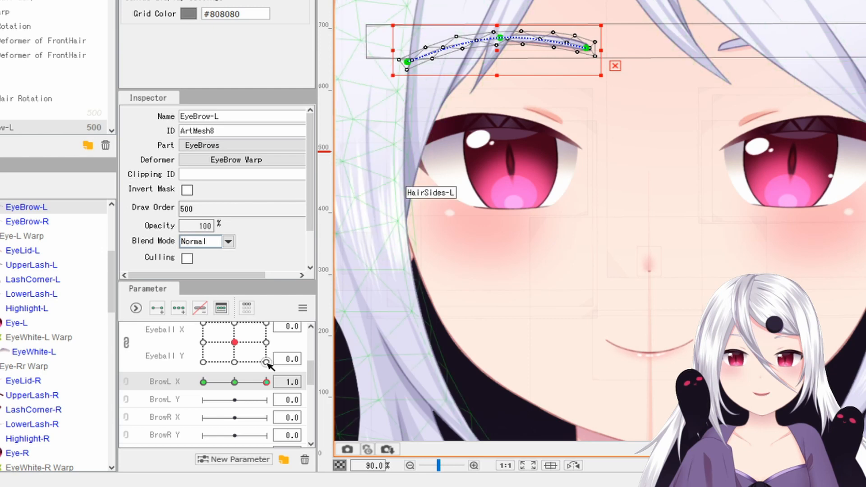
Return BrowL X to 0.0 and add three keyforms on BrowL Y for the EyeBrow-L mesh
{"action": "mouse_move", "coordinate": [266, 382]}
{"action": "left_mouse_down"}
{"action": "mouse_move", "coordinate": [200, 387]}
{"action": "mouse_move", "coordinate": [290, 379]}
{"action": "mouse_move", "coordinate": [290, 392]}
{"action": "mouse_move", "coordinate": [193, 387]}
{"action": "mouse_move", "coordinate": [211, 383]}
{"action": "mouse_move", "coordinate": [261, 401]}
{"action": "mouse_move", "coordinate": [202, 390]}
{"action": "mouse_move", "coordinate": [279, 394]}
{"action": "mouse_move", "coordinate": [195, 383]}
{"action": "mouse_move", "coordinate": [286, 392]}
{"action": "mouse_move", "coordinate": [193, 390]}
{"action": "mouse_move", "coordinate": [253, 383]}
{"action": "mouse_move", "coordinate": [256, 392]}
{"action": "mouse_move", "coordinate": [212, 385]}
{"action": "mouse_move", "coordinate": [227, 393]}
{"action": "left_mouse_up"}
{"action": "left_click", "coordinate": [234, 387]}
{"action": "left_click", "coordinate": [191, 399]}
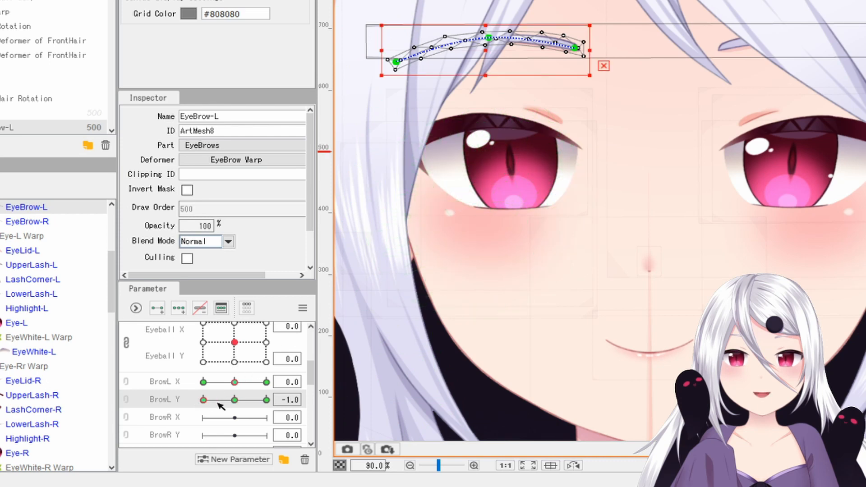
{"action": "left_click", "coordinate": [234, 400]}
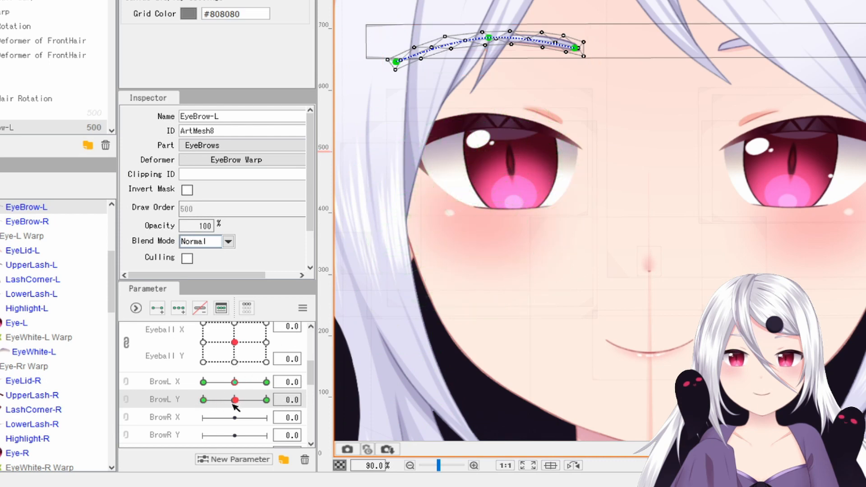
Move the EyeBrow-L mesh slightly down at BrowL Y -1.0 and slightly up at BrowL Y 1.0
{"action": "left_click", "coordinate": [203, 400]}
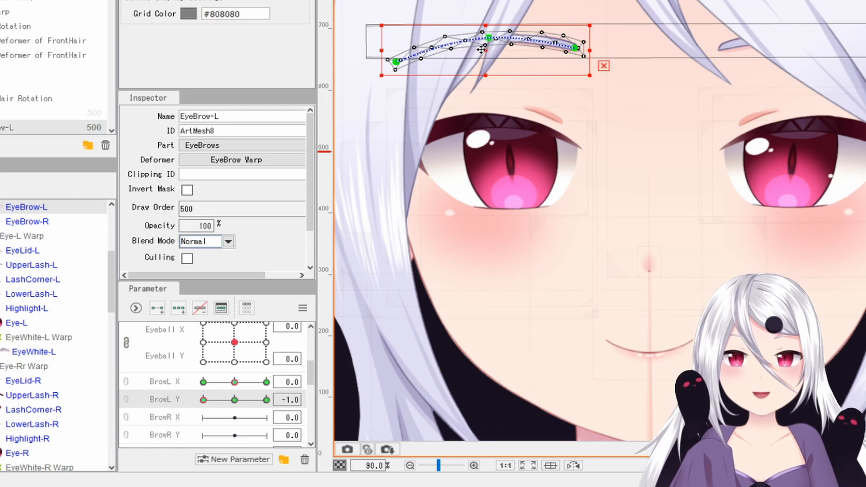
{"action": "left_click_drag", "start_coordinate": [485, 51], "coordinate": [484, 60]}
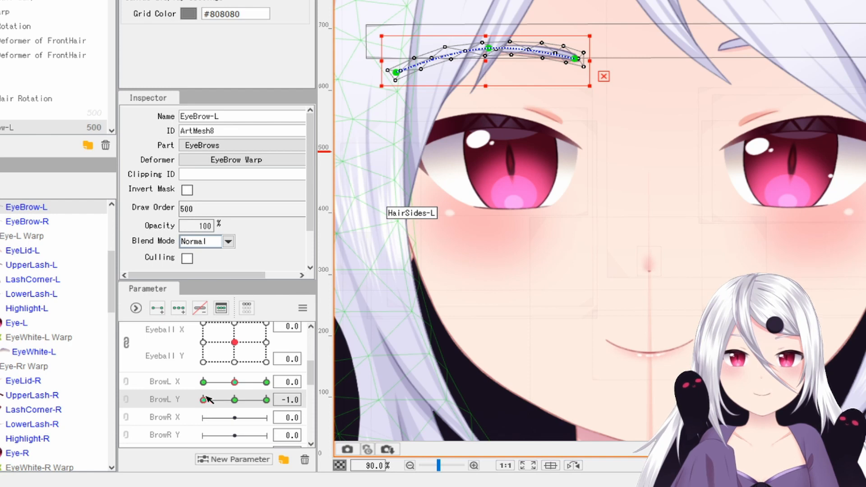
{"action": "left_click_drag", "start_coordinate": [208, 402], "coordinate": [275, 410]}
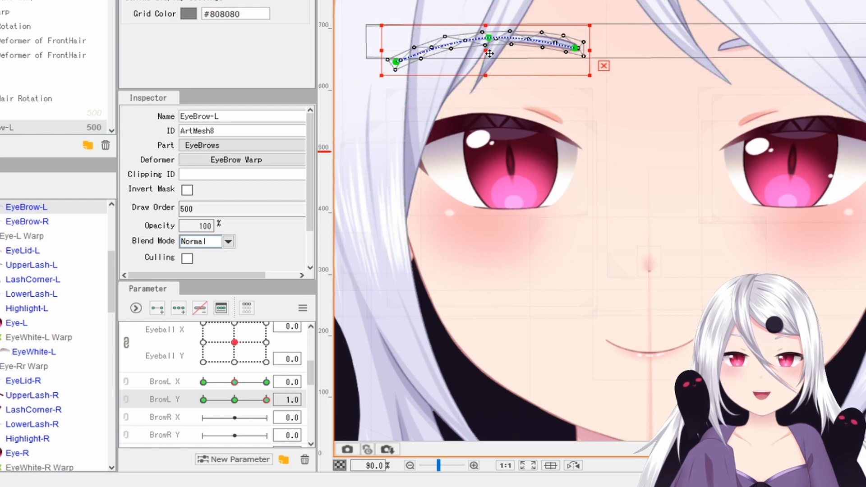
{"action": "left_click_drag", "start_coordinate": [484, 54], "coordinate": [485, 41]}
{"action": "left_click", "coordinate": [651, 176]}
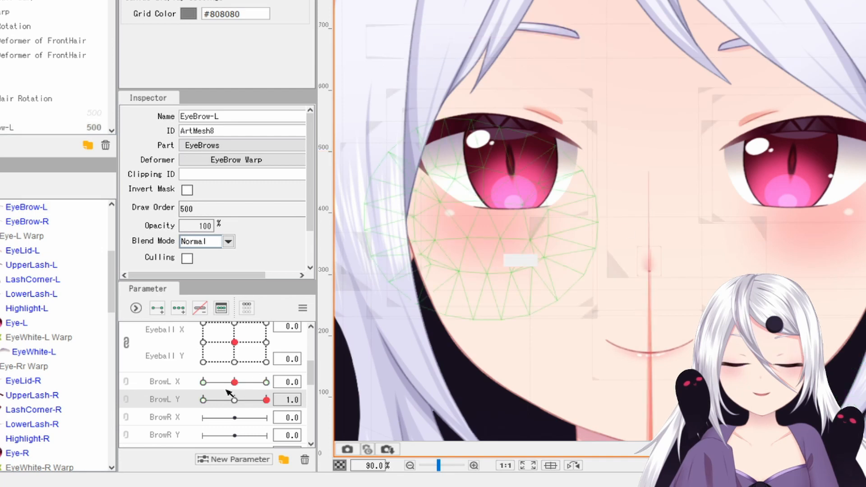
Link BrowL X and BrowL Y into one combined parameter and preview the brow movement, leaving both values at 0.0
{"action": "mouse_move", "coordinate": [230, 393]}
{"action": "left_mouse_down"}
{"action": "mouse_move", "coordinate": [234, 406]}
{"action": "mouse_move", "coordinate": [193, 402]}
{"action": "mouse_move", "coordinate": [291, 411]}
{"action": "mouse_move", "coordinate": [205, 406]}
{"action": "mouse_move", "coordinate": [239, 410]}
{"action": "mouse_move", "coordinate": [234, 404]}
{"action": "left_mouse_up"}
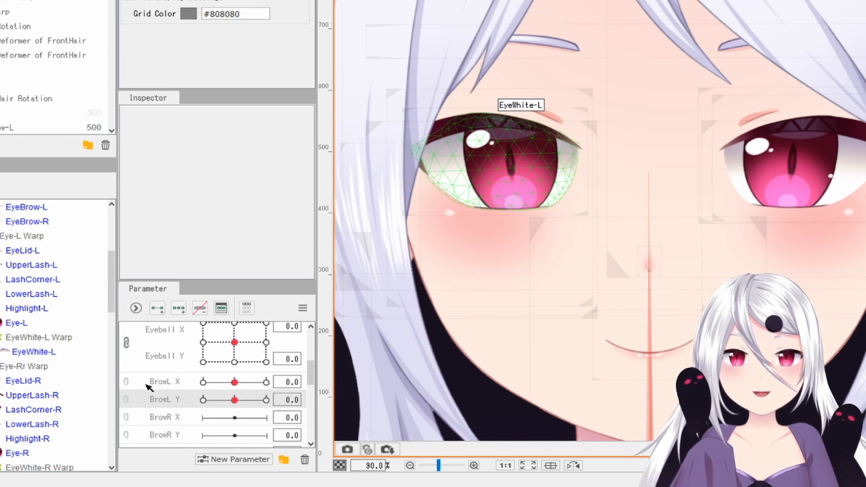
{"action": "left_click", "coordinate": [128, 390]}
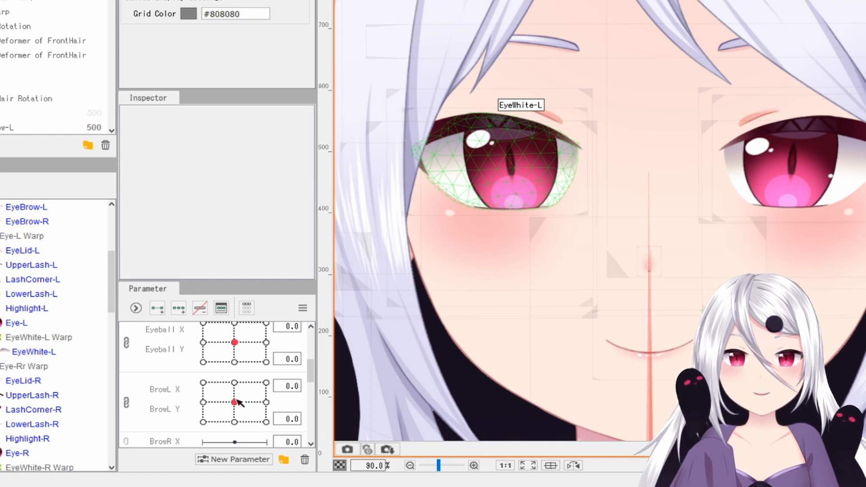
{"action": "mouse_move", "coordinate": [234, 401]}
{"action": "left_mouse_down"}
{"action": "mouse_move", "coordinate": [215, 415]}
{"action": "mouse_move", "coordinate": [204, 400]}
{"action": "mouse_move", "coordinate": [248, 381]}
{"action": "mouse_move", "coordinate": [267, 405]}
{"action": "mouse_move", "coordinate": [264, 419]}
{"action": "mouse_move", "coordinate": [234, 422]}
{"action": "mouse_move", "coordinate": [205, 399]}
{"action": "mouse_move", "coordinate": [202, 417]}
{"action": "mouse_move", "coordinate": [228, 408]}
{"action": "mouse_move", "coordinate": [201, 421]}
{"action": "mouse_move", "coordinate": [213, 413]}
{"action": "mouse_move", "coordinate": [266, 429]}
{"action": "mouse_move", "coordinate": [238, 408]}
{"action": "mouse_move", "coordinate": [267, 428]}
{"action": "mouse_move", "coordinate": [230, 401]}
{"action": "mouse_move", "coordinate": [244, 414]}
{"action": "mouse_move", "coordinate": [238, 401]}
{"action": "left_mouse_up"}
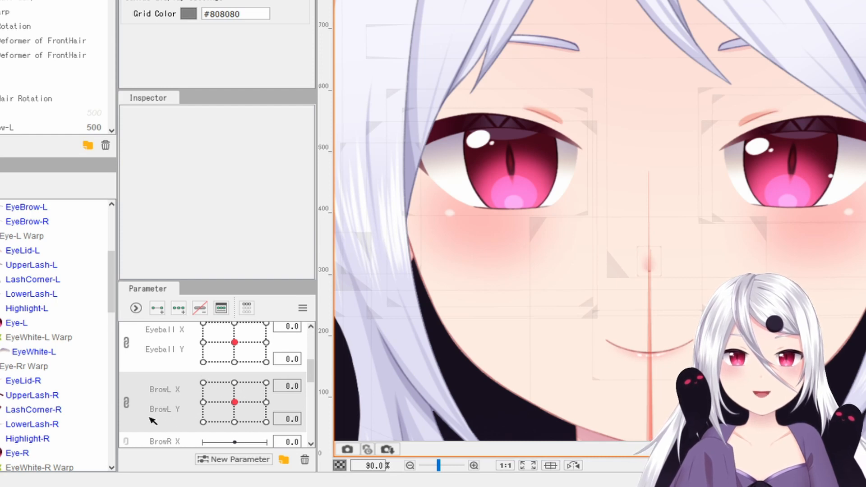
Compare the EyeBrow-L and EyeLid-L meshes' keyforms on the combined BrowL X and BrowL Y parameter, finishing with EyeBrow-L selected
{"action": "left_click", "coordinate": [172, 355]}
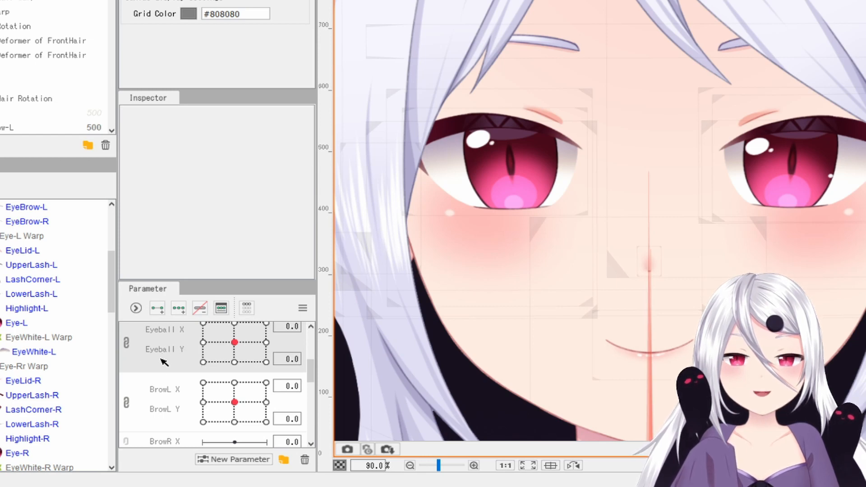
{"action": "left_click", "coordinate": [169, 409]}
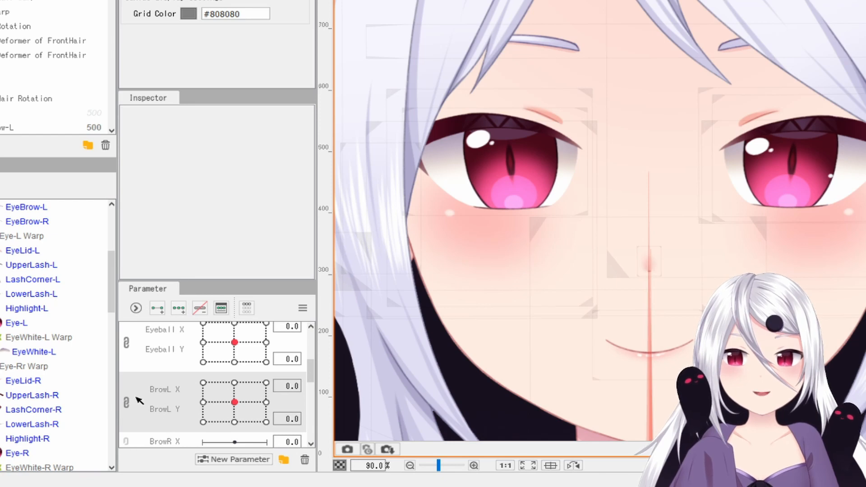
{"action": "left_click", "coordinate": [289, 386]}
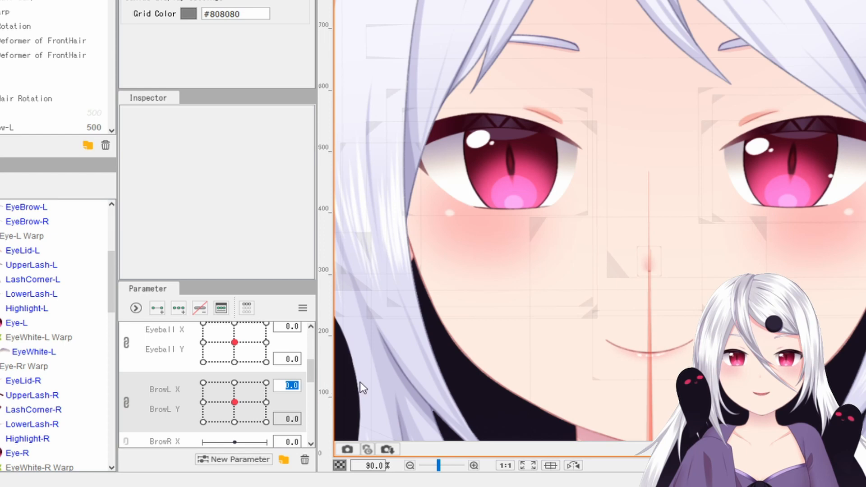
{"action": "key", "text": "ctrl+z"}
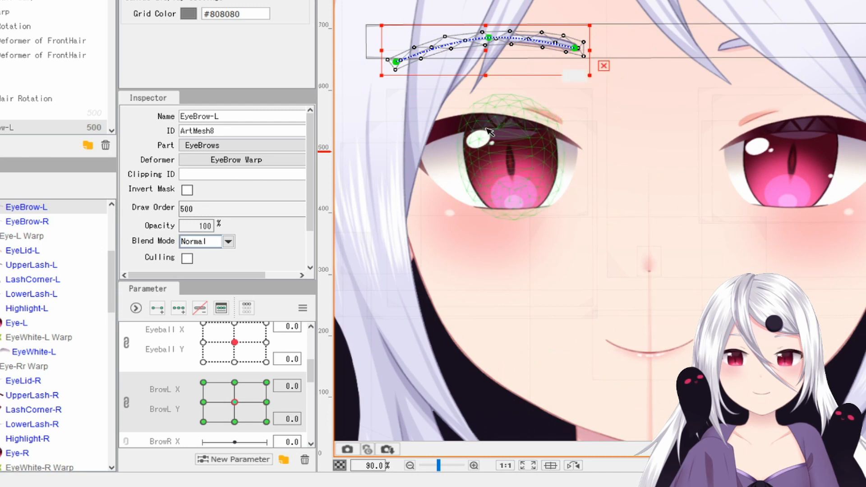
{"action": "left_click", "coordinate": [544, 119]}
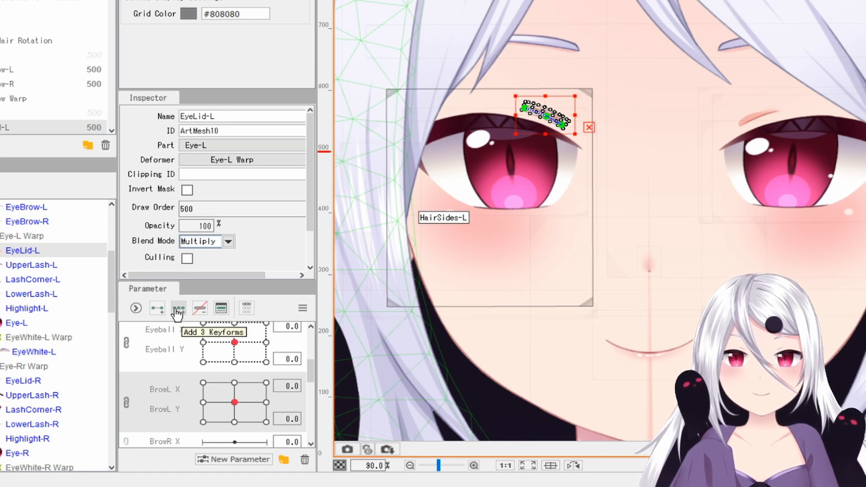
{"action": "left_click", "coordinate": [569, 50]}
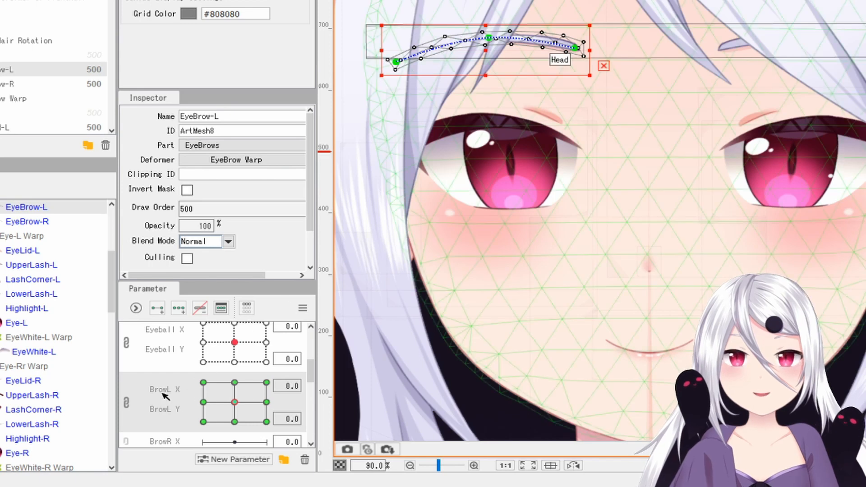
{"action": "left_click", "coordinate": [291, 387]}
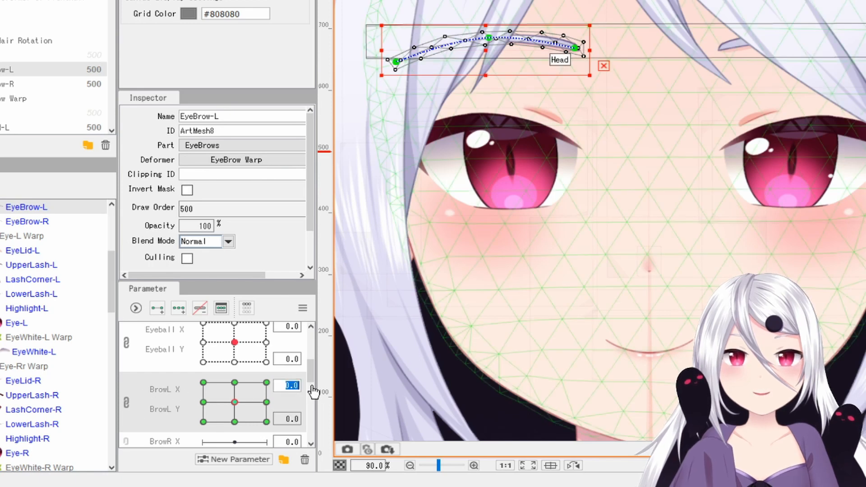
{"action": "left_click", "coordinate": [359, 390]}
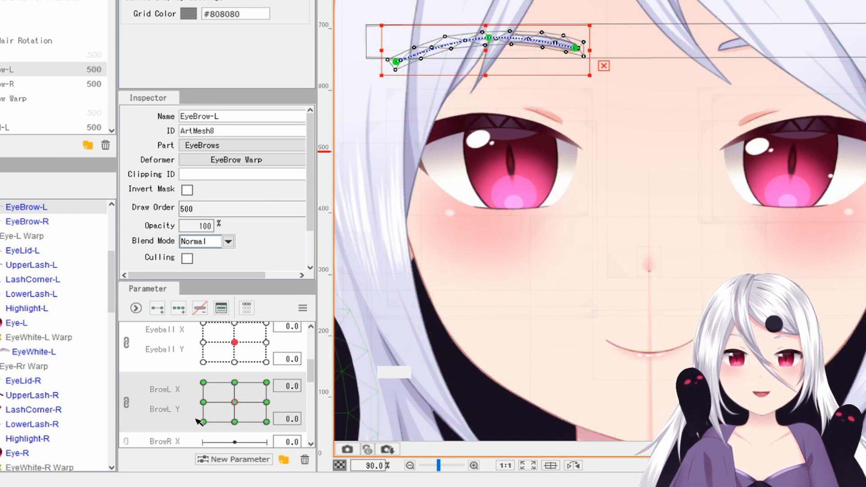
Find the Synthesize corners command for parameters and preview the EyeBrow-L mesh at the diagonal corners of the combined BrowL parameter
{"action": "left_click", "coordinate": [303, 309]}
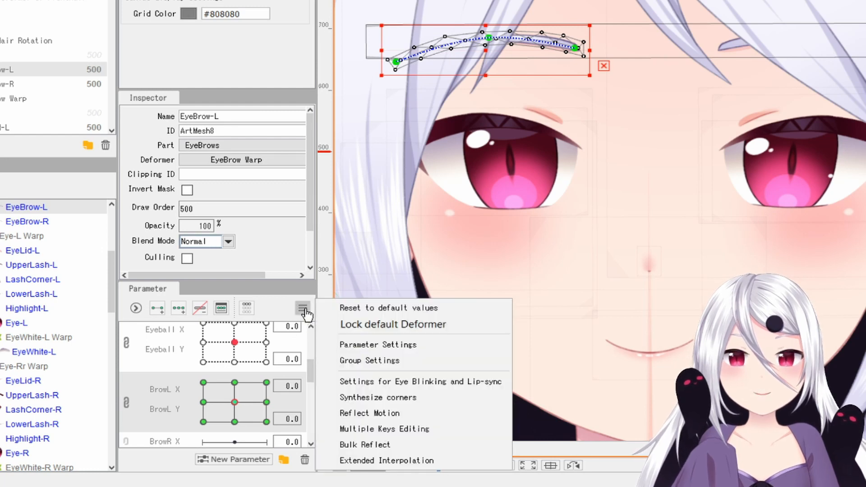
{"action": "left_click", "coordinate": [398, 397]}
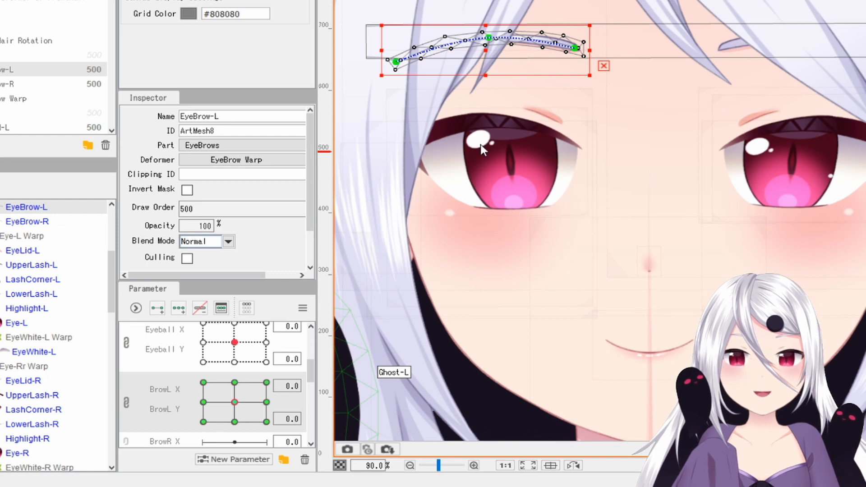
{"action": "left_click_drag", "start_coordinate": [353, 240], "coordinate": [355, 251]}
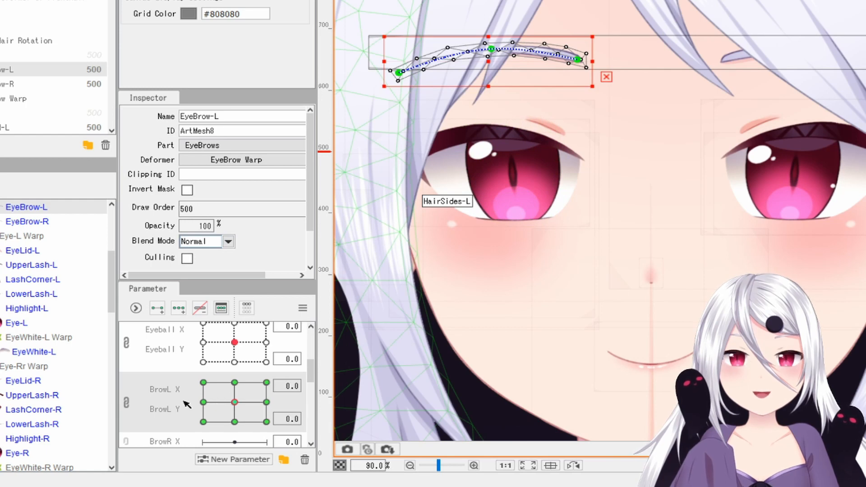
{"action": "left_click_drag", "start_coordinate": [225, 411], "coordinate": [222, 448]}
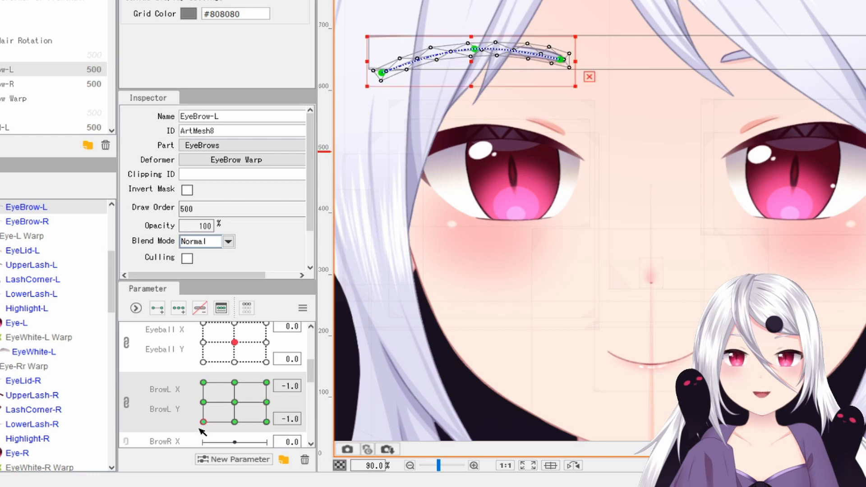
{"action": "left_click", "coordinate": [203, 422]}
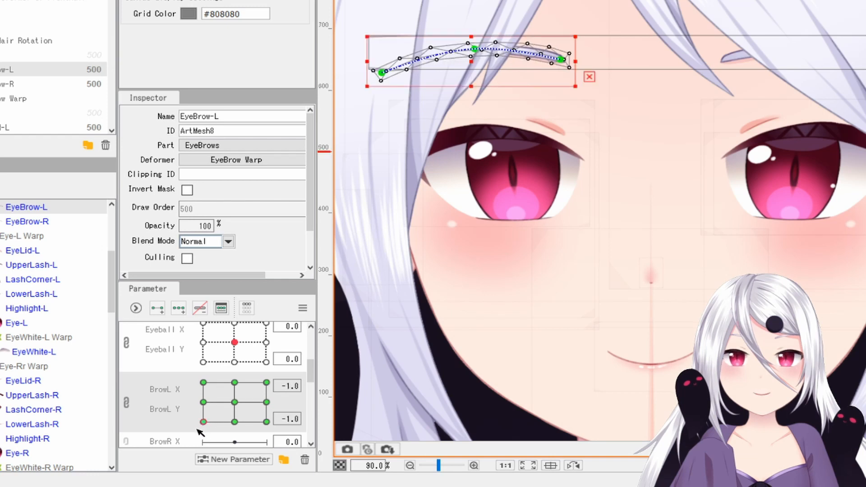
{"action": "left_click", "coordinate": [267, 421]}
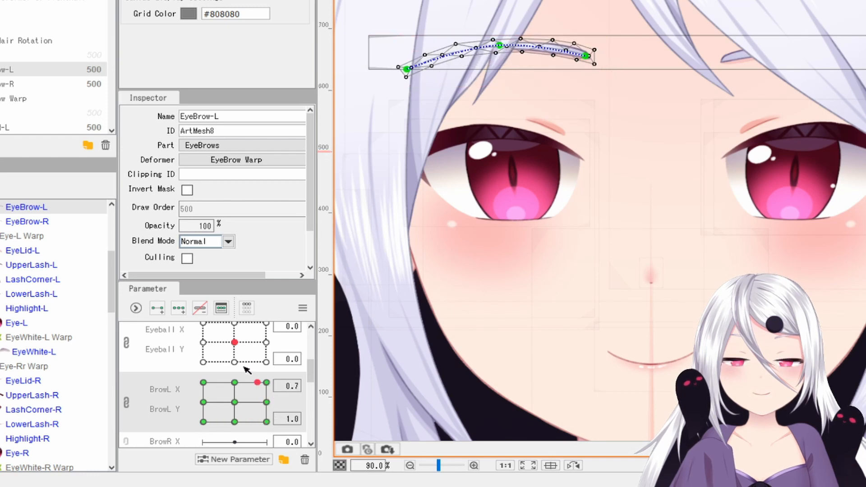
{"action": "left_click_drag", "start_coordinate": [196, 413], "coordinate": [271, 427]}
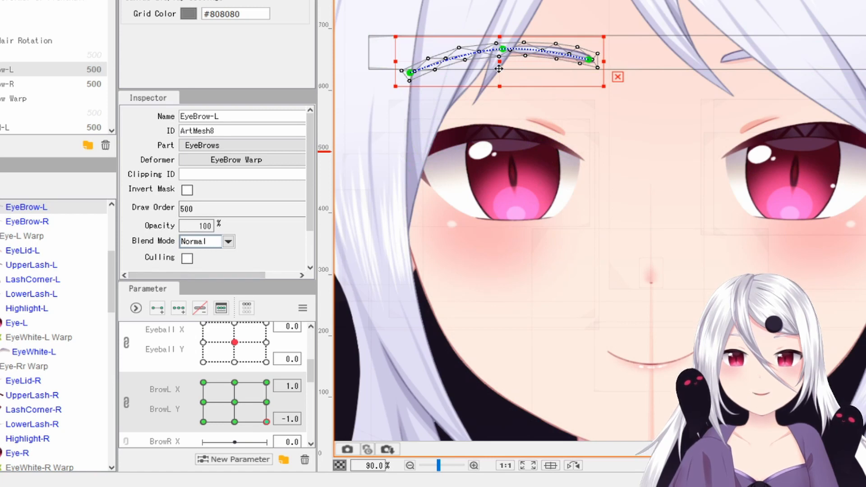
Try moving the EyeBrow-L mesh down and inward at BrowL X 1.0 and BrowL Y -1.0, and preview that corner
{"action": "left_click_drag", "start_coordinate": [499, 69], "coordinate": [553, 103]}
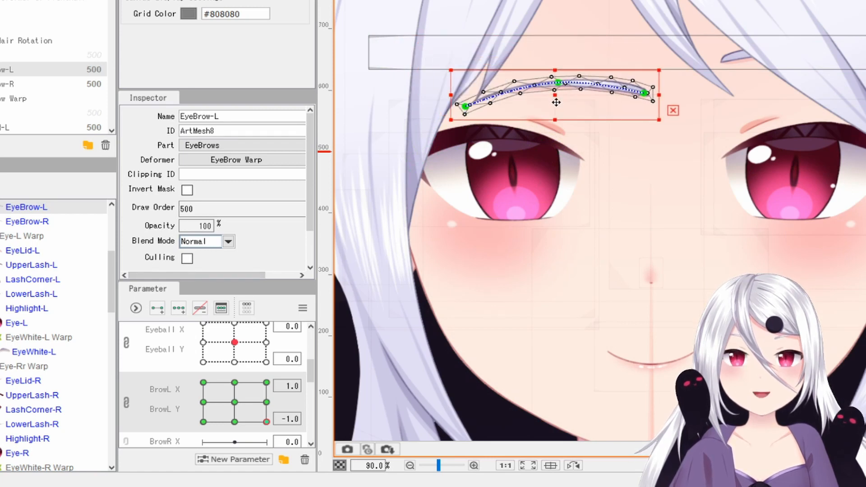
{"action": "left_click_drag", "start_coordinate": [267, 422], "coordinate": [243, 382]}
{"action": "left_click", "coordinate": [267, 422]}
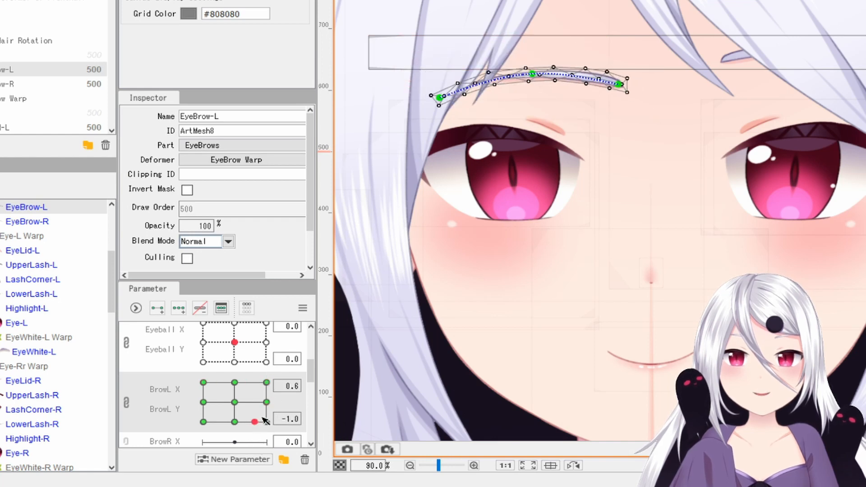
{"action": "left_click_drag", "start_coordinate": [262, 418], "coordinate": [254, 409]}
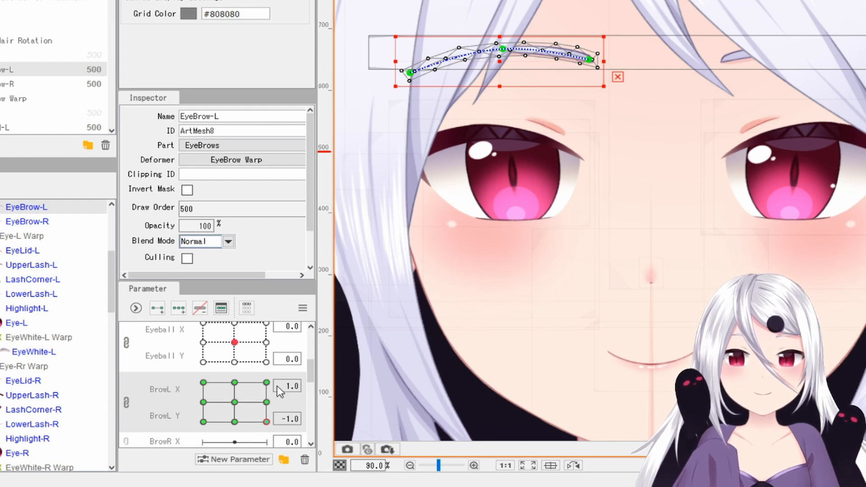
Unlink the combined BrowL X and BrowL Y parameter into two separate parameters and clear the mesh selection
{"action": "scroll", "coordinate": [645, 323], "scroll_direction": "down", "scroll_amount": 5}
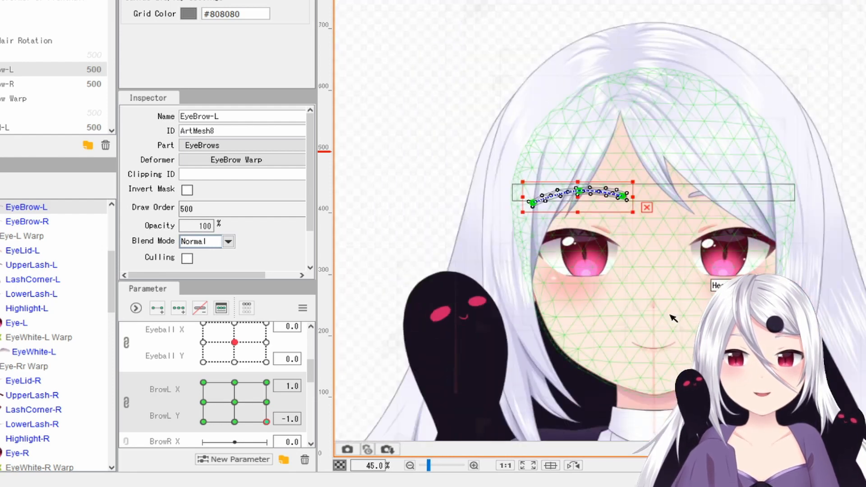
{"action": "left_click_drag", "start_coordinate": [672, 318], "coordinate": [673, 191]}
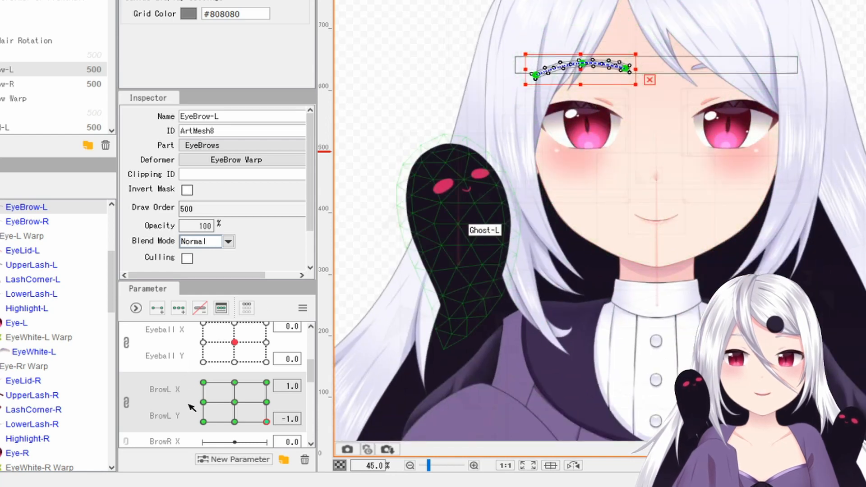
{"action": "left_click_drag", "start_coordinate": [632, 344], "coordinate": [622, 193]}
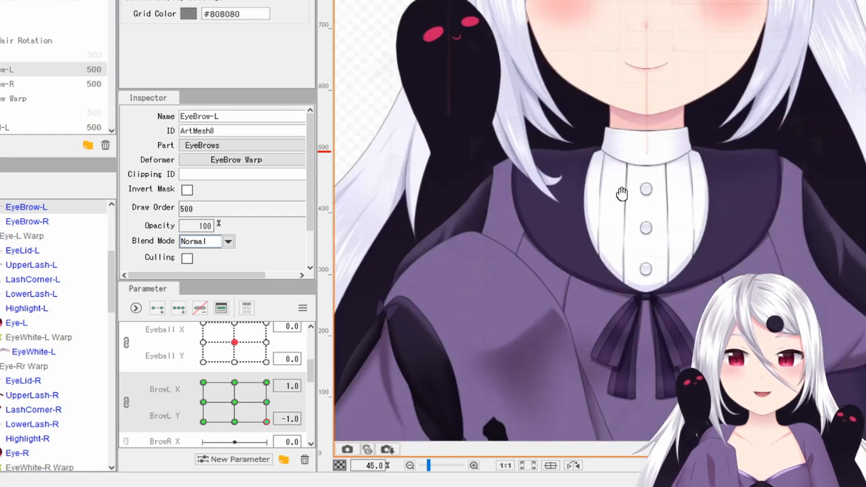
{"action": "scroll", "coordinate": [222, 401], "scroll_direction": "up", "scroll_amount": 2}
{"action": "scroll", "coordinate": [223, 401], "scroll_direction": "down", "scroll_amount": 3}
{"action": "scroll", "coordinate": [222, 401], "scroll_direction": "up", "scroll_amount": 1}
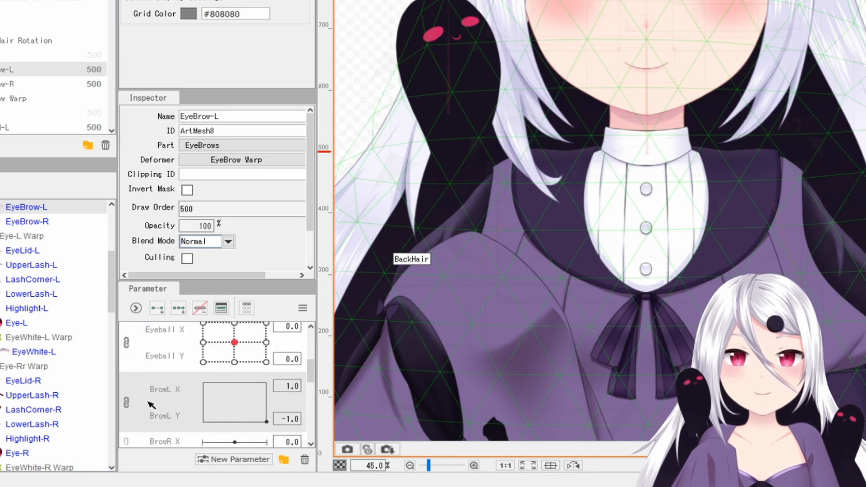
{"action": "left_click", "coordinate": [126, 402]}
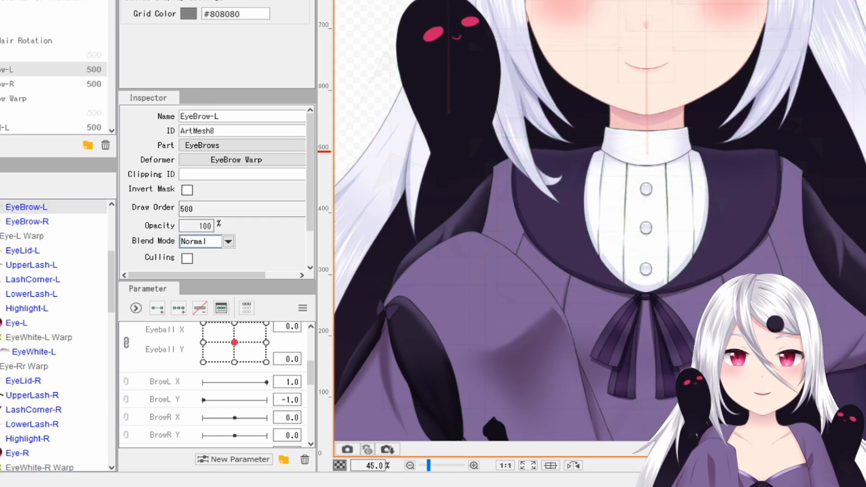
{"action": "left_click", "coordinate": [627, 145]}
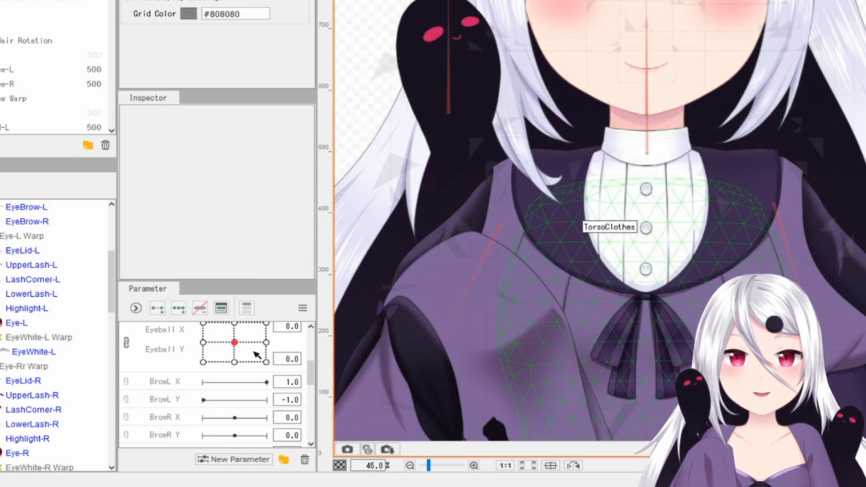
Preview the head movement on the combined Angle X and Angle Y parameter, returning both values to 0.0
{"action": "scroll", "coordinate": [232, 372], "scroll_direction": "up", "scroll_amount": 4}
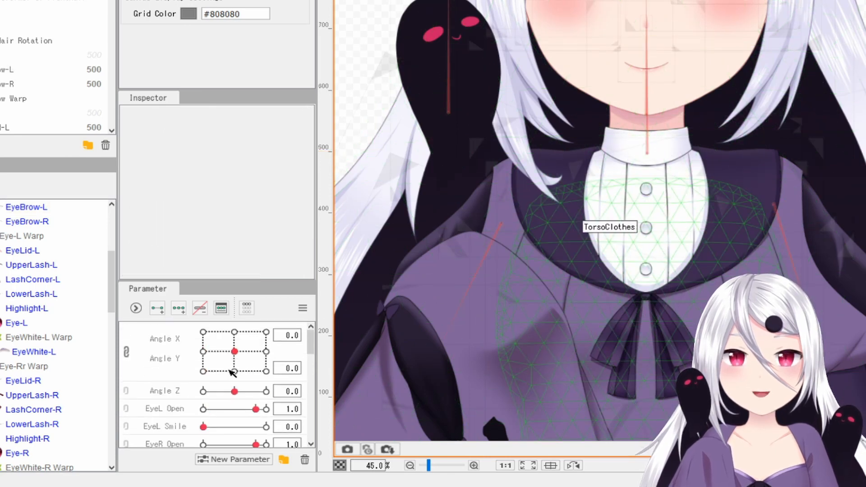
{"action": "left_click_drag", "start_coordinate": [838, 81], "coordinate": [829, 33]}
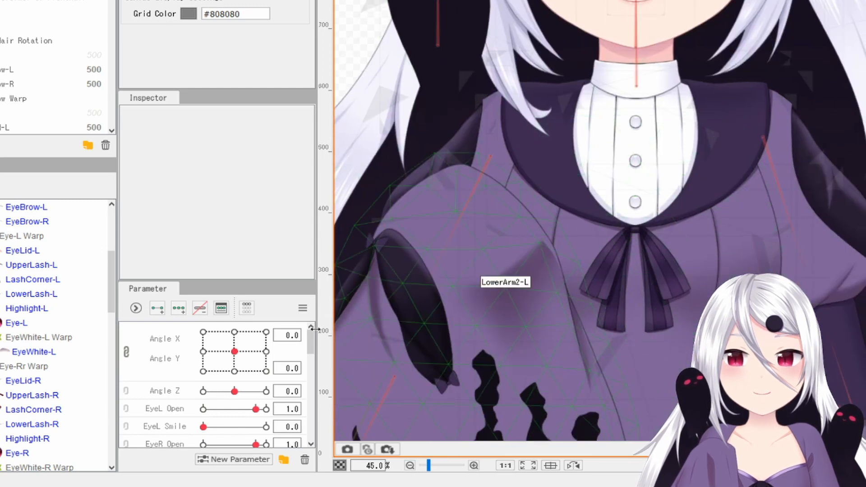
{"action": "mouse_move", "coordinate": [235, 351]}
{"action": "left_mouse_down"}
{"action": "mouse_move", "coordinate": [171, 321]}
{"action": "mouse_move", "coordinate": [300, 313]}
{"action": "mouse_move", "coordinate": [266, 385]}
{"action": "mouse_move", "coordinate": [216, 367]}
{"action": "mouse_move", "coordinate": [219, 351]}
{"action": "mouse_move", "coordinate": [244, 353]}
{"action": "mouse_move", "coordinate": [221, 367]}
{"action": "mouse_move", "coordinate": [219, 351]}
{"action": "mouse_move", "coordinate": [235, 367]}
{"action": "left_mouse_up"}
{"action": "scroll", "coordinate": [845, 141], "scroll_direction": "down", "scroll_amount": 3}
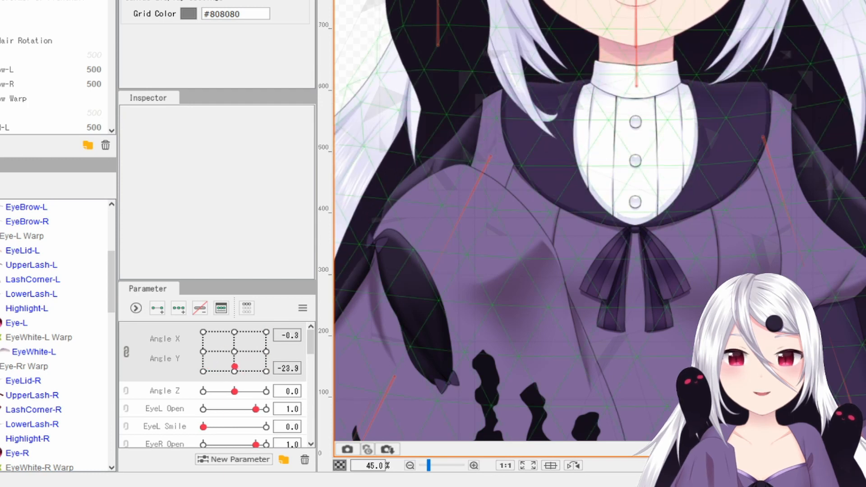
{"action": "scroll", "coordinate": [748, 53], "scroll_direction": "up", "scroll_amount": 3}
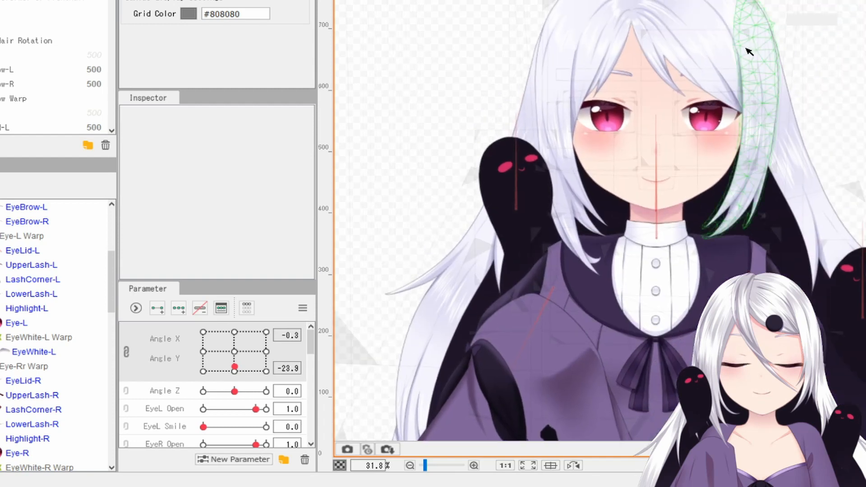
{"action": "left_click_drag", "start_coordinate": [235, 367], "coordinate": [210, 366]}
{"action": "left_click_drag", "start_coordinate": [232, 337], "coordinate": [247, 337]}
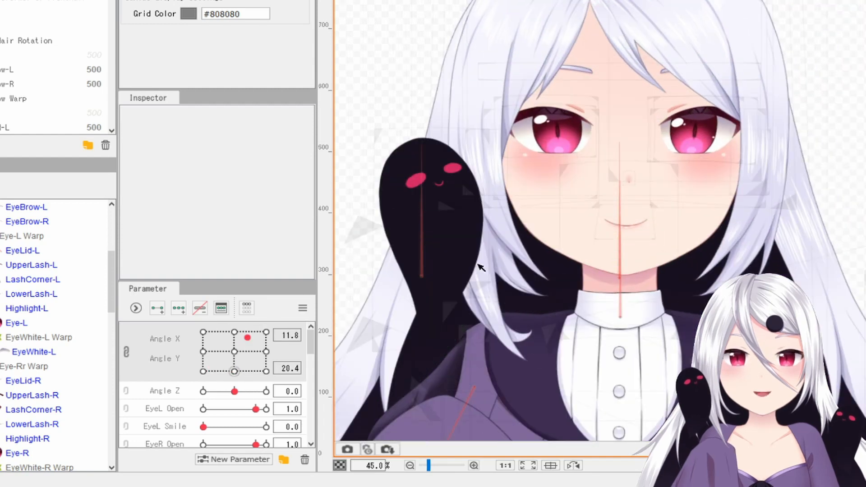
{"action": "left_click", "coordinate": [235, 354]}
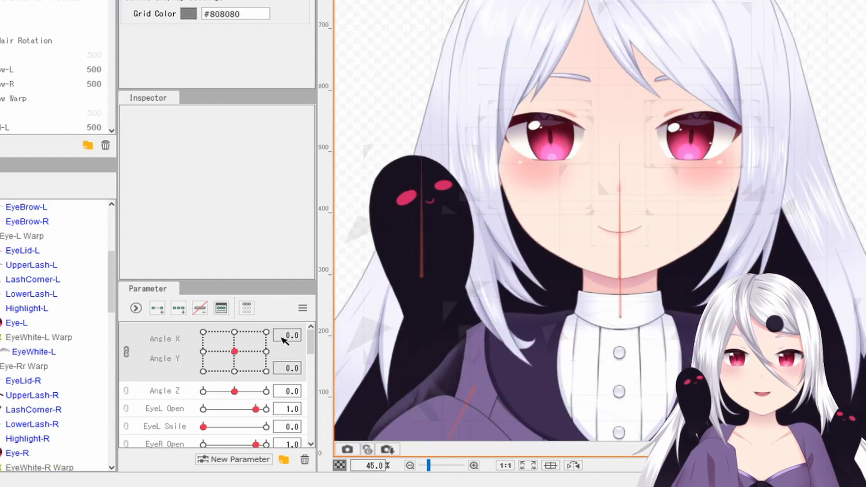
Select the Head mesh, find its parent HeadWarp deformer in the hierarchy, and select that deformer
{"action": "left_click", "coordinate": [672, 244]}
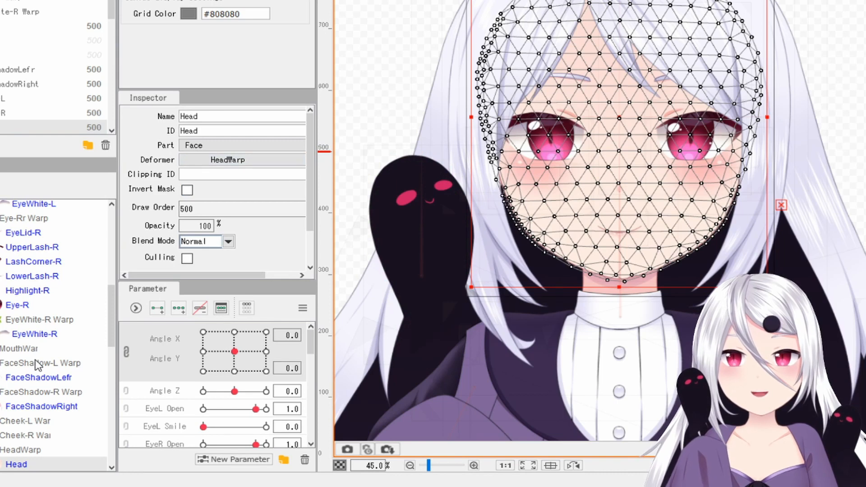
{"action": "scroll", "coordinate": [39, 362], "scroll_direction": "up", "scroll_amount": 3}
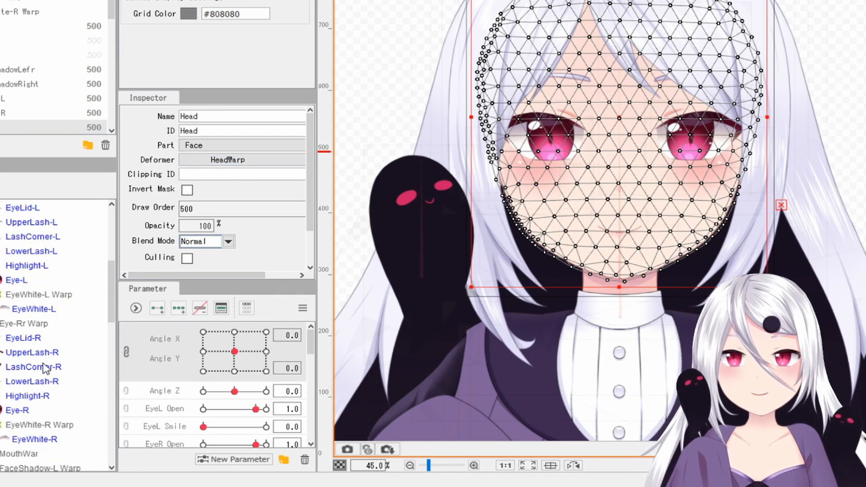
{"action": "scroll", "coordinate": [86, 284], "scroll_direction": "up", "scroll_amount": 5}
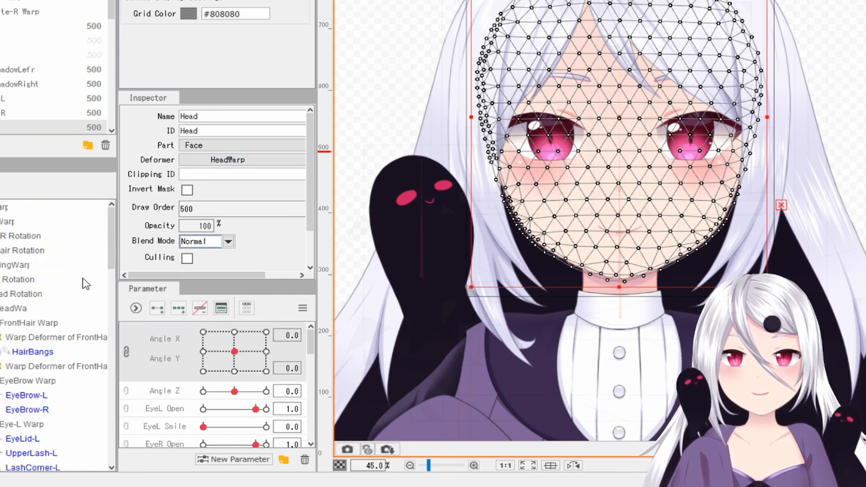
{"action": "scroll", "coordinate": [17, 334], "scroll_direction": "down", "scroll_amount": 1}
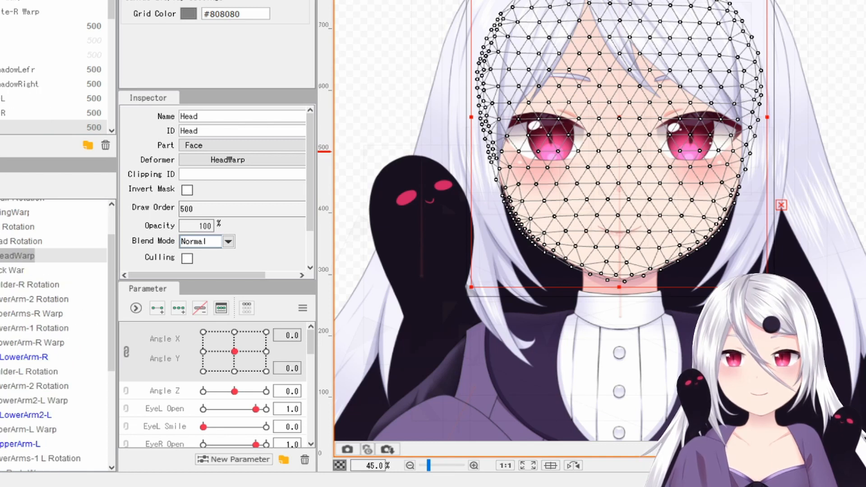
{"action": "scroll", "coordinate": [11, 343], "scroll_direction": "down", "scroll_amount": 8}
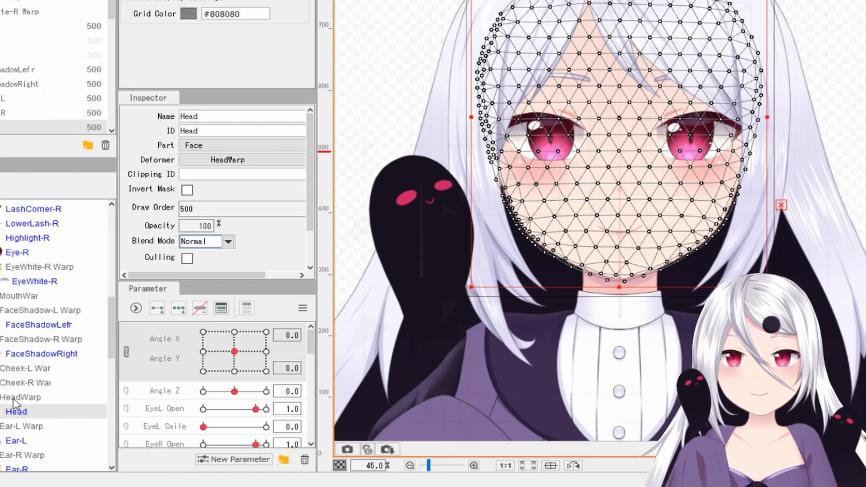
{"action": "left_click", "coordinate": [18, 397]}
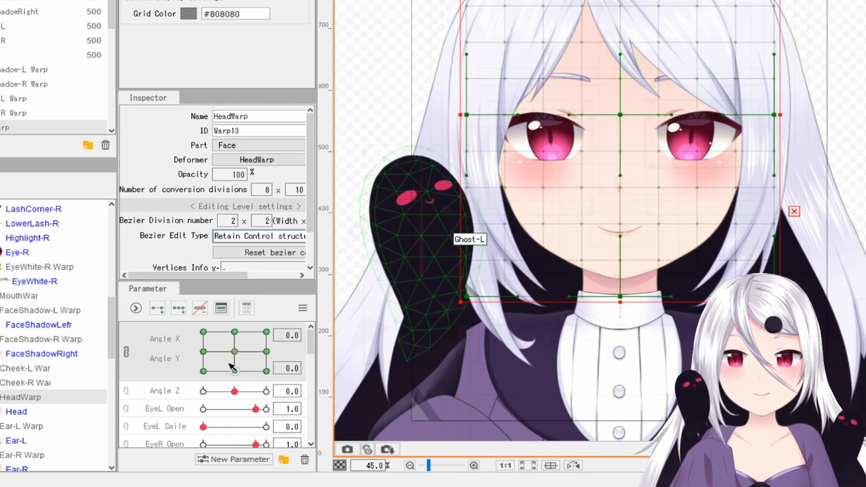
Turn the head to Angle X -30.0 and Angle Y 0.0 on the combined parameter with HeadWarp selected
{"action": "left_click_drag", "start_coordinate": [234, 351], "coordinate": [195, 353]}
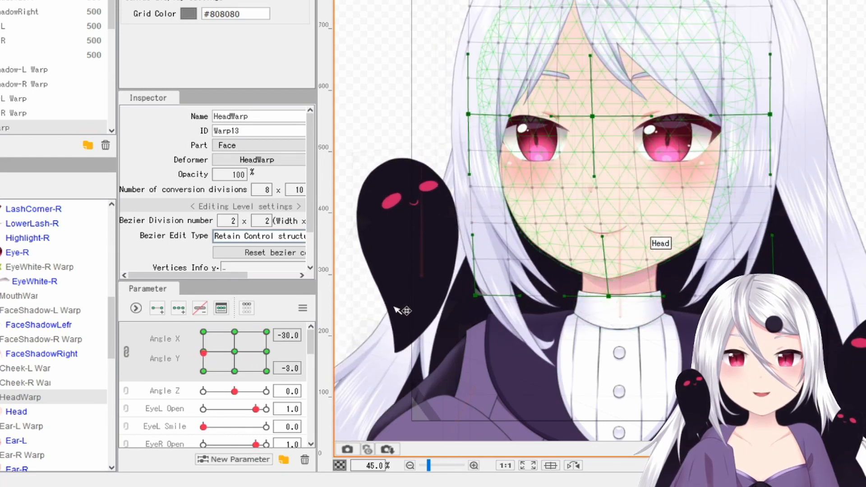
{"action": "mouse_move", "coordinate": [203, 352]}
{"action": "left_mouse_down"}
{"action": "mouse_move", "coordinate": [233, 353]}
{"action": "mouse_move", "coordinate": [189, 352]}
{"action": "mouse_move", "coordinate": [201, 357]}
{"action": "left_mouse_up"}
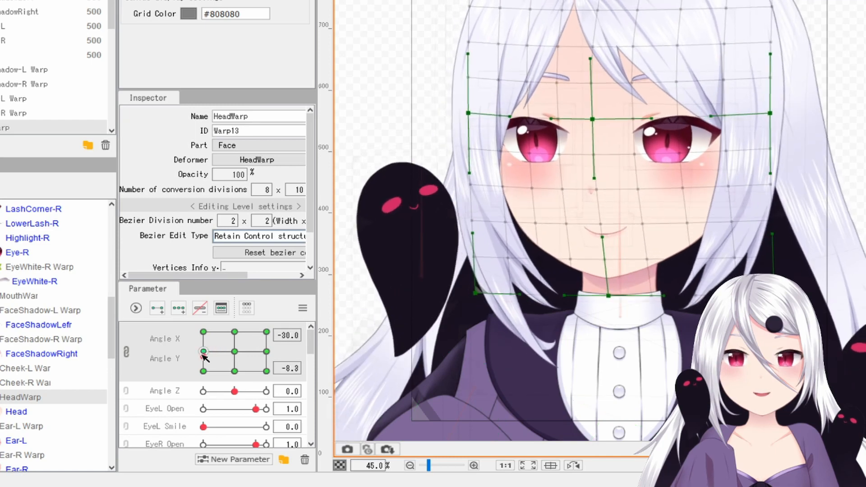
{"action": "left_click", "coordinate": [203, 352]}
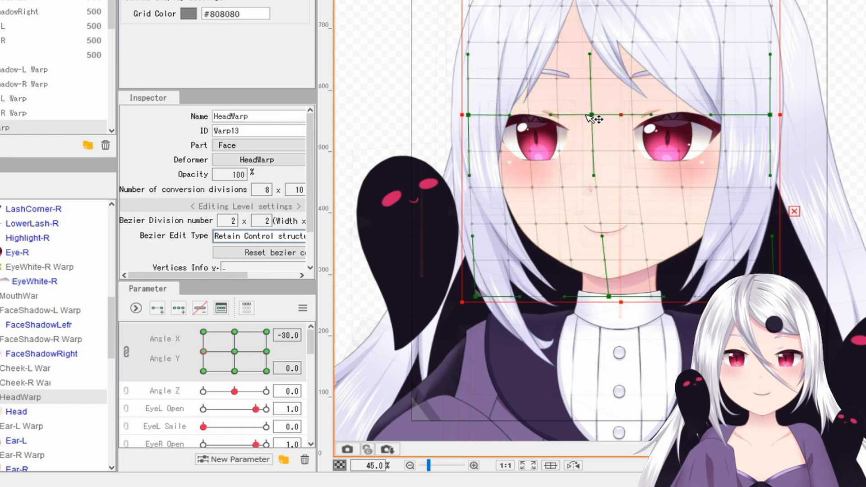
Try moving HeadWarp's central Bezier control point, undo that move, and try pulling a single jawline vertex of the Head mesh outward
{"action": "left_click_drag", "start_coordinate": [596, 118], "coordinate": [505, 160]}
{"action": "key", "text": "ctrl+z"}
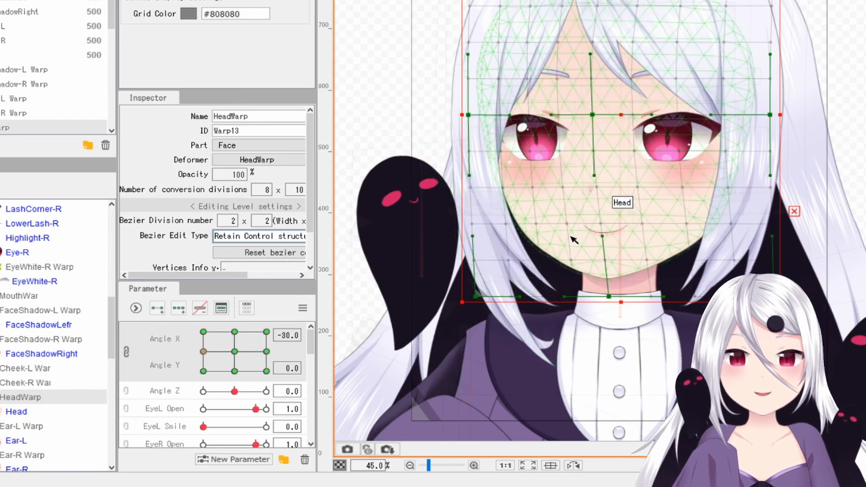
{"action": "left_click", "coordinate": [25, 411]}
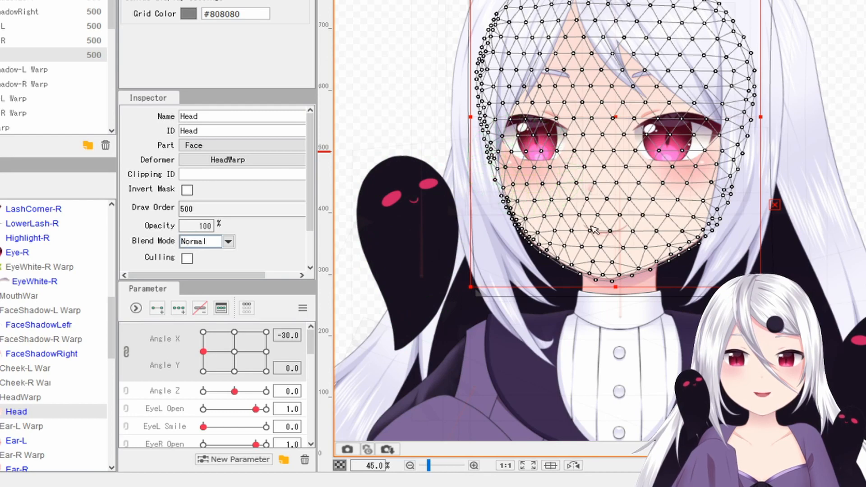
{"action": "scroll", "coordinate": [593, 229], "scroll_direction": "up", "scroll_amount": 2}
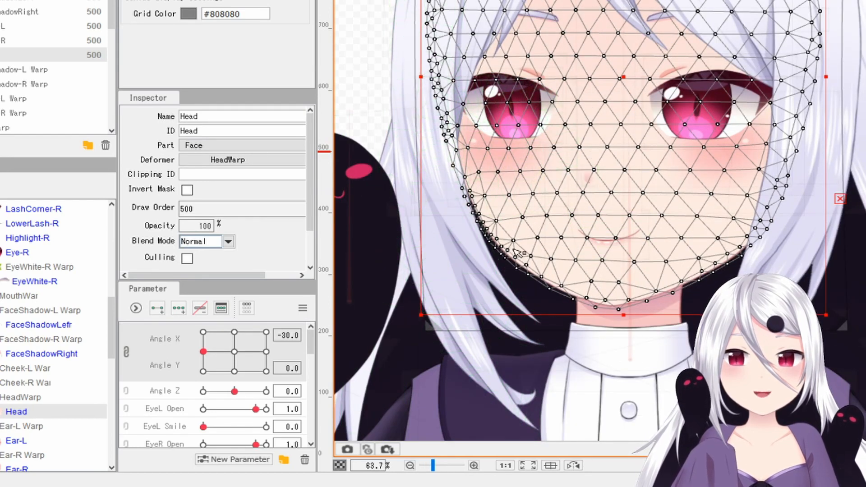
{"action": "left_click_drag", "start_coordinate": [513, 241], "coordinate": [416, 220]}
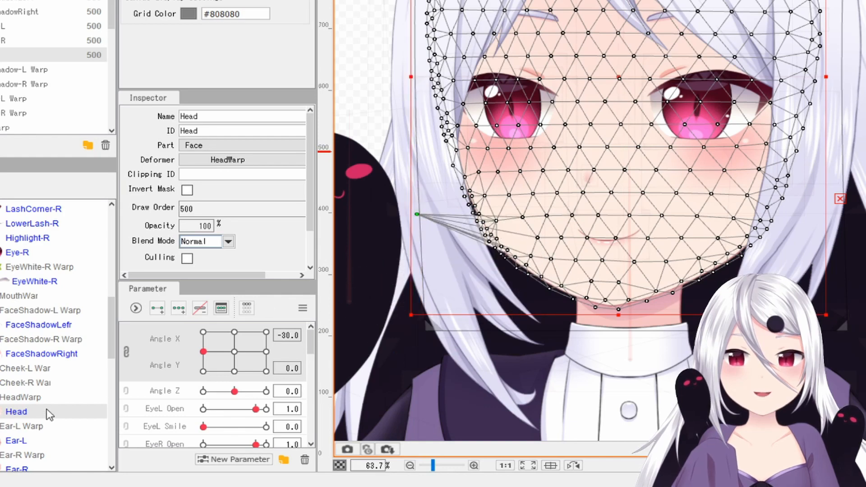
Select HeadWarp again and try shifting its central Bezier control point between the eyes
{"action": "left_click", "coordinate": [27, 397]}
{"action": "scroll", "coordinate": [537, 239], "scroll_direction": "down", "scroll_amount": 3}
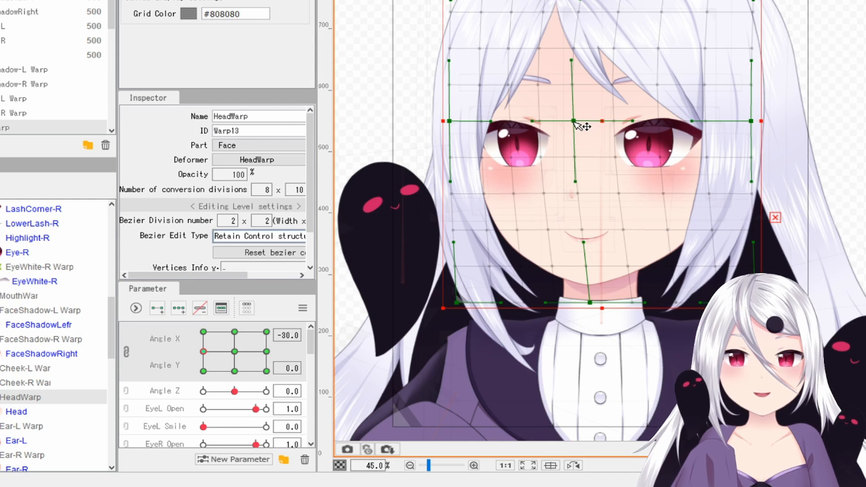
{"action": "mouse_move", "coordinate": [573, 121]}
{"action": "left_mouse_down"}
{"action": "mouse_move", "coordinate": [553, 127]}
{"action": "mouse_move", "coordinate": [599, 145]}
{"action": "mouse_move", "coordinate": [573, 120]}
{"action": "left_mouse_up"}
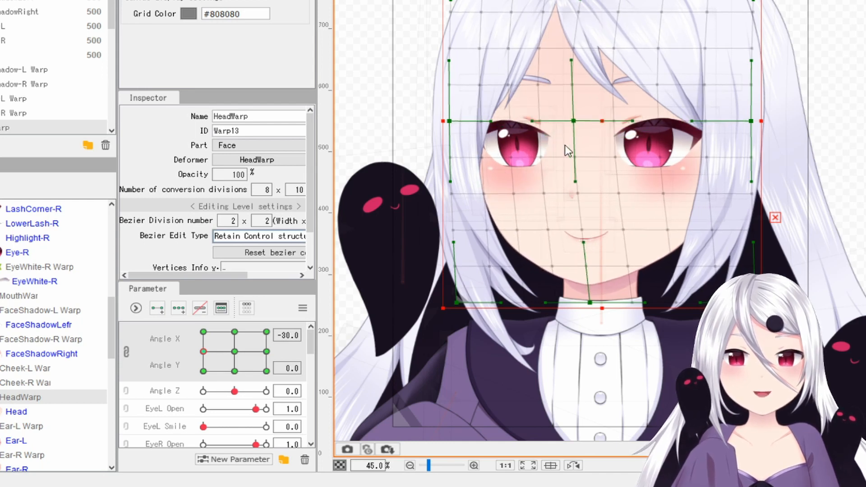
Try HeadWarp's number of conversion divisions at 8 x 11 and at 8 x 2
{"action": "scroll", "coordinate": [581, 292], "scroll_direction": "up", "scroll_amount": 2}
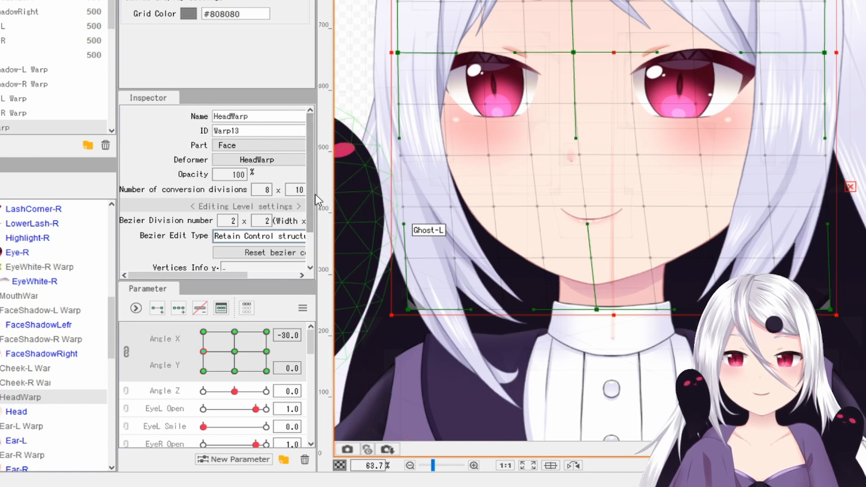
{"action": "left_click_drag", "start_coordinate": [316, 194], "coordinate": [345, 194]}
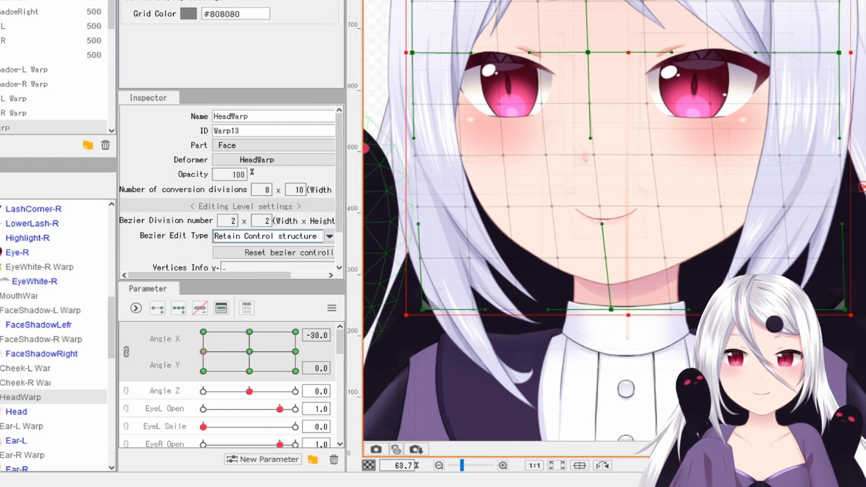
{"action": "left_click_drag", "start_coordinate": [297, 189], "coordinate": [305, 189]}
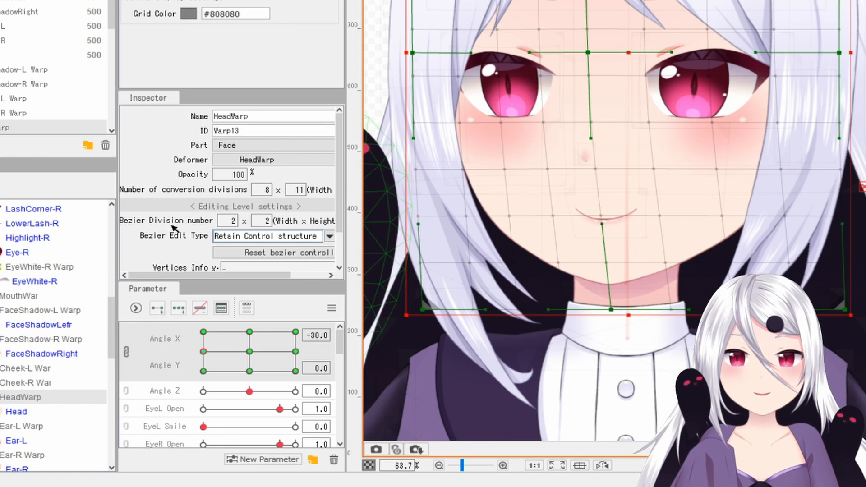
{"action": "left_click_drag", "start_coordinate": [298, 190], "coordinate": [269, 189]}
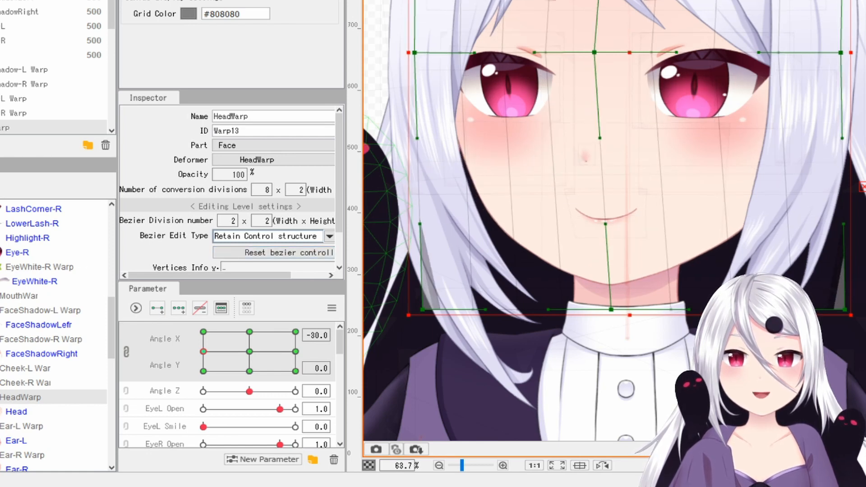
Clear the selection and examine the chin and jaw outline up close
{"action": "left_click", "coordinate": [733, 253]}
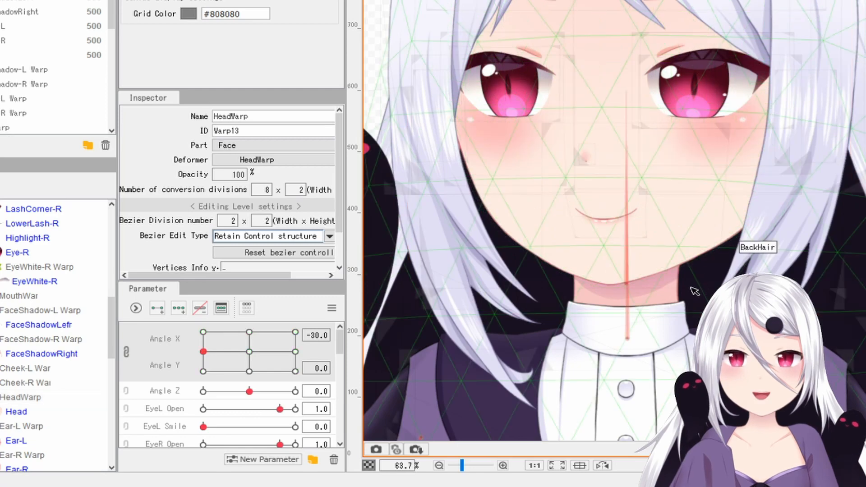
{"action": "scroll", "coordinate": [695, 284], "scroll_direction": "up", "scroll_amount": 2}
{"action": "scroll", "coordinate": [548, 289], "scroll_direction": "up", "scroll_amount": 1}
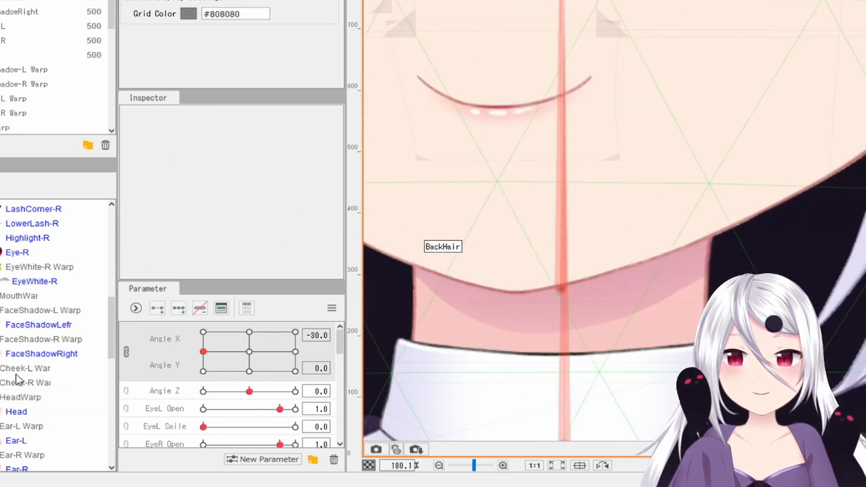
Select HeadWarp and restore its number of conversion divisions to 8 x 10
{"action": "left_click", "coordinate": [23, 401]}
{"action": "scroll", "coordinate": [613, 246], "scroll_direction": "down", "scroll_amount": 2}
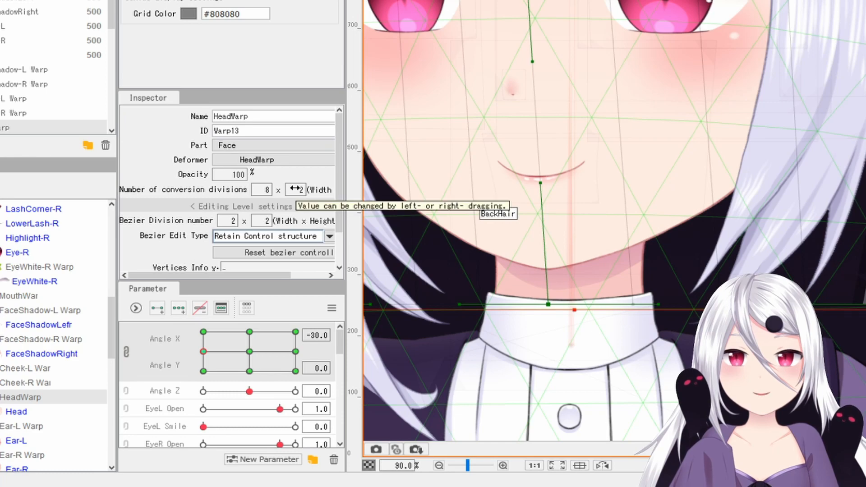
{"action": "scroll", "coordinate": [580, 150], "scroll_direction": "down", "scroll_amount": 1}
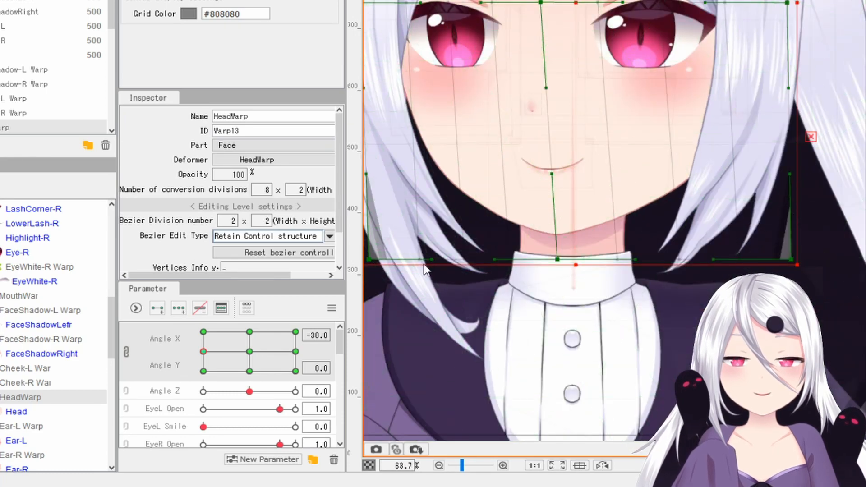
{"action": "left_click_drag", "start_coordinate": [287, 189], "coordinate": [295, 183]}
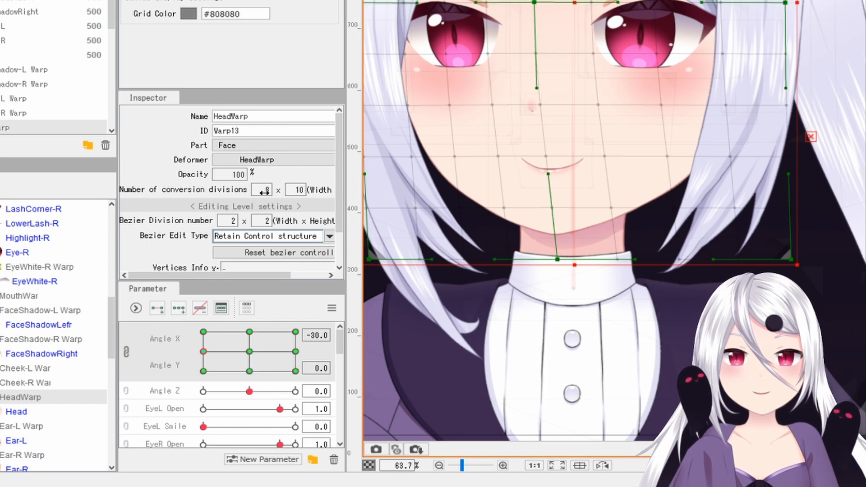
{"action": "left_click_drag", "start_coordinate": [510, 164], "coordinate": [521, 220]}
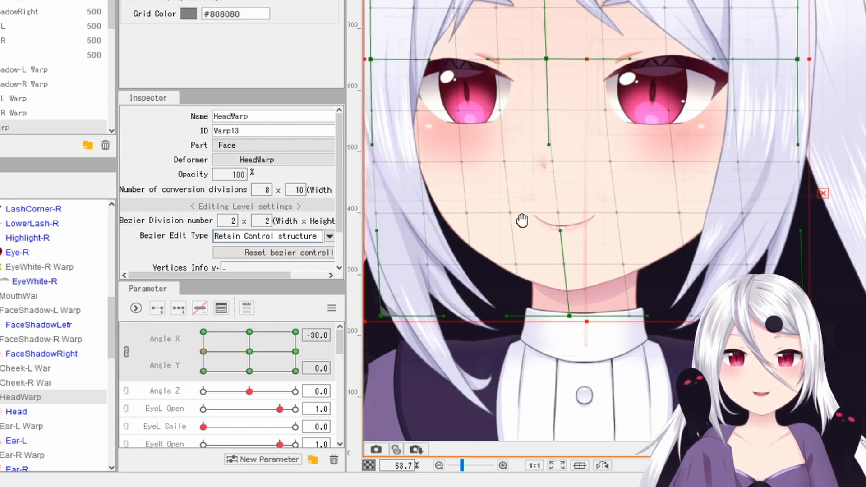
Select the HairSides-R mesh and trace its parent deformers up to FrontHair Warp, selecting that warp
{"action": "left_click", "coordinate": [763, 22]}
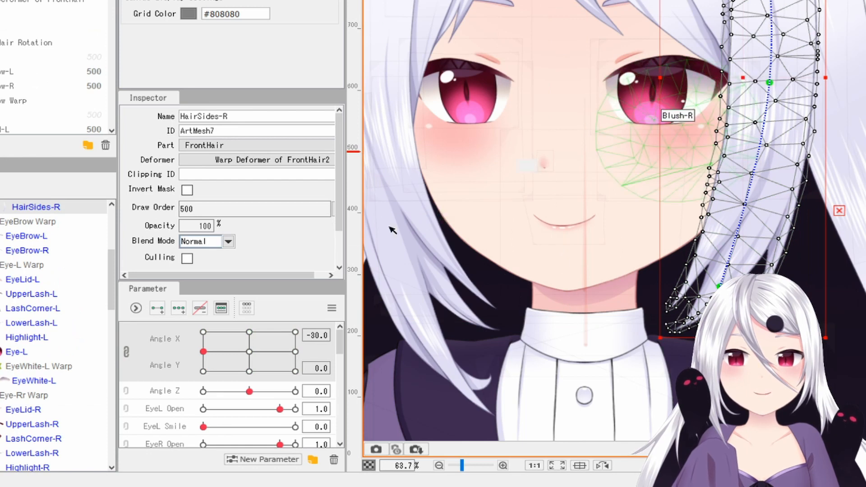
{"action": "scroll", "coordinate": [37, 306], "scroll_direction": "up", "scroll_amount": 1}
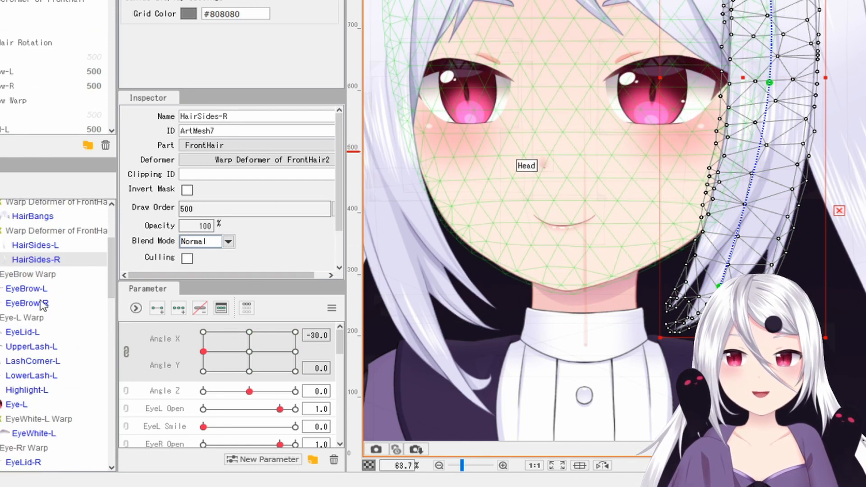
{"action": "scroll", "coordinate": [40, 300], "scroll_direction": "up", "scroll_amount": 1}
{"action": "left_click", "coordinate": [52, 272]}
{"action": "left_click", "coordinate": [56, 277]}
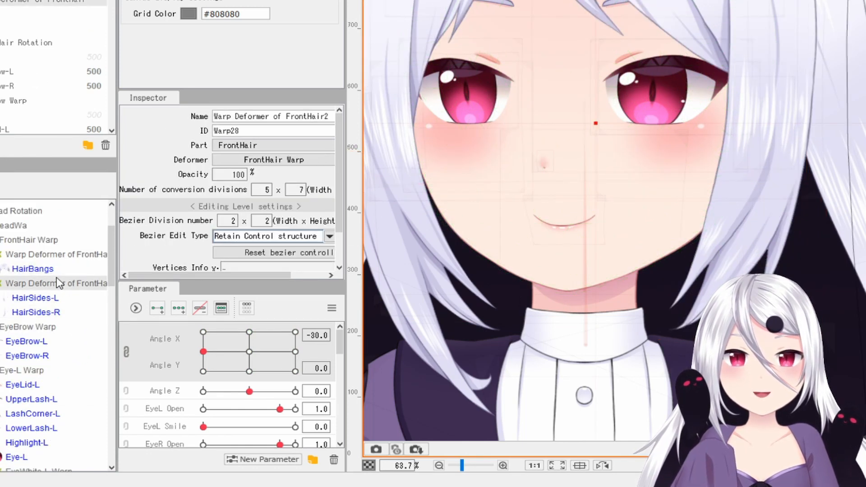
{"action": "left_click", "coordinate": [33, 269]}
{"action": "left_click", "coordinate": [56, 282]}
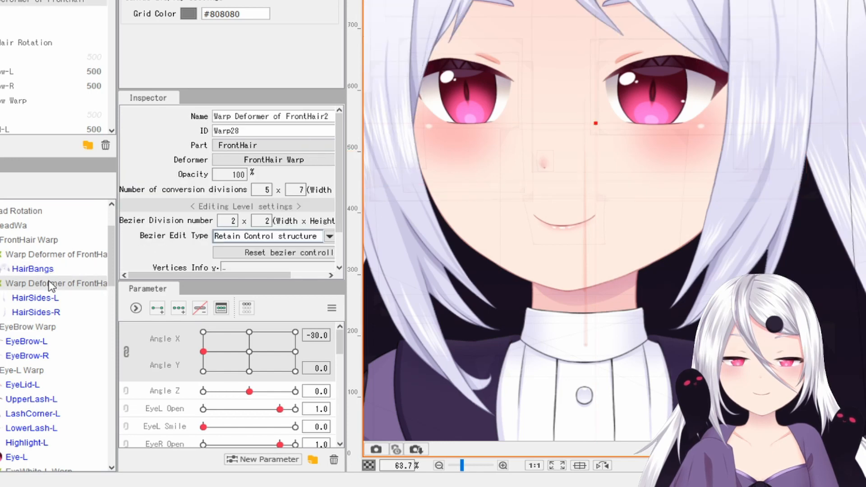
{"action": "scroll", "coordinate": [566, 291], "scroll_direction": "down", "scroll_amount": 3}
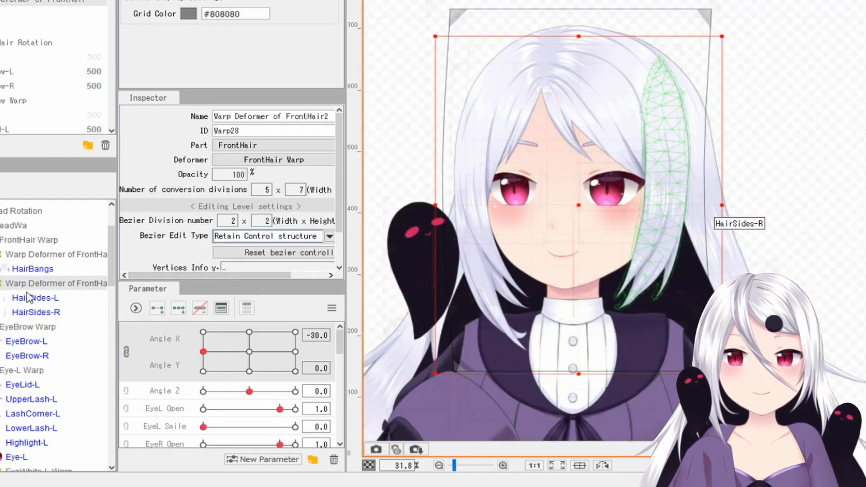
{"action": "left_click", "coordinate": [55, 240]}
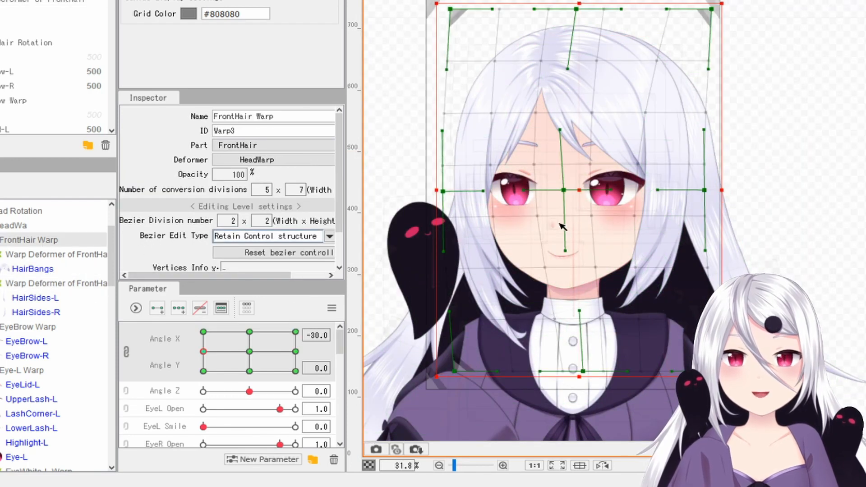
Compare FrontHair Warp's conversion divisions at 5 x 3 and 5 x 7 by examining the tips of HairSides-R
{"action": "scroll", "coordinate": [586, 225], "scroll_direction": "up", "scroll_amount": 2}
{"action": "scroll", "coordinate": [586, 226], "scroll_direction": "up", "scroll_amount": 1}
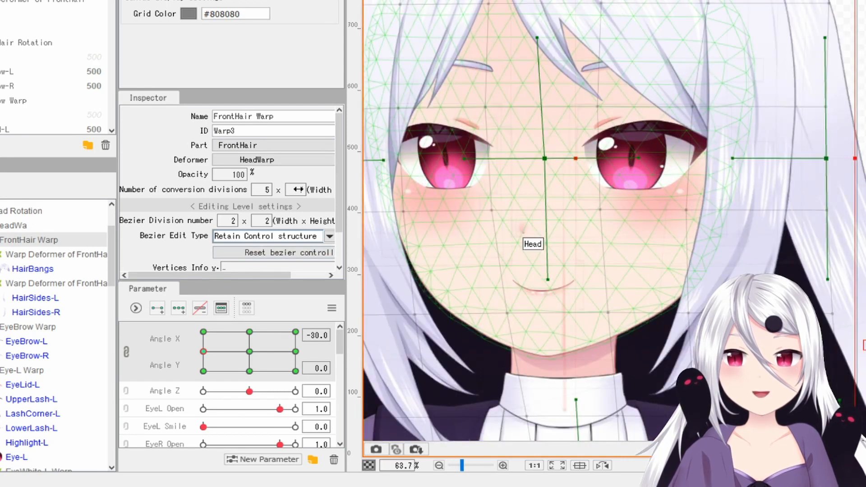
{"action": "left_click_drag", "start_coordinate": [298, 189], "coordinate": [291, 189]}
{"action": "scroll", "coordinate": [741, 290], "scroll_direction": "up", "scroll_amount": 2}
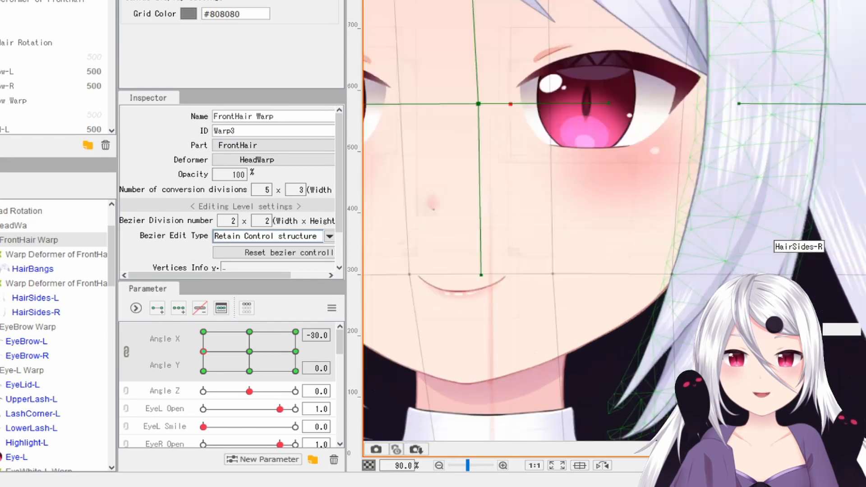
{"action": "left_click_drag", "start_coordinate": [758, 360], "coordinate": [742, 290]}
{"action": "scroll", "coordinate": [621, 359], "scroll_direction": "up", "scroll_amount": 1}
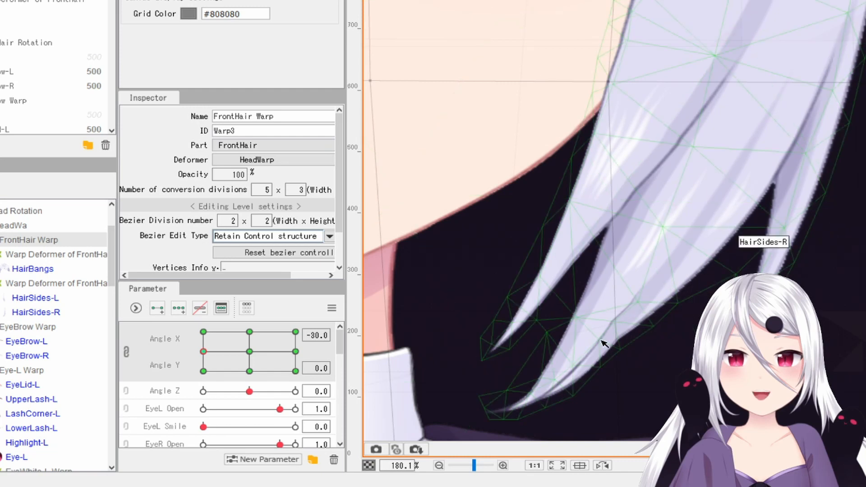
{"action": "left_click_drag", "start_coordinate": [298, 193], "coordinate": [312, 192]}
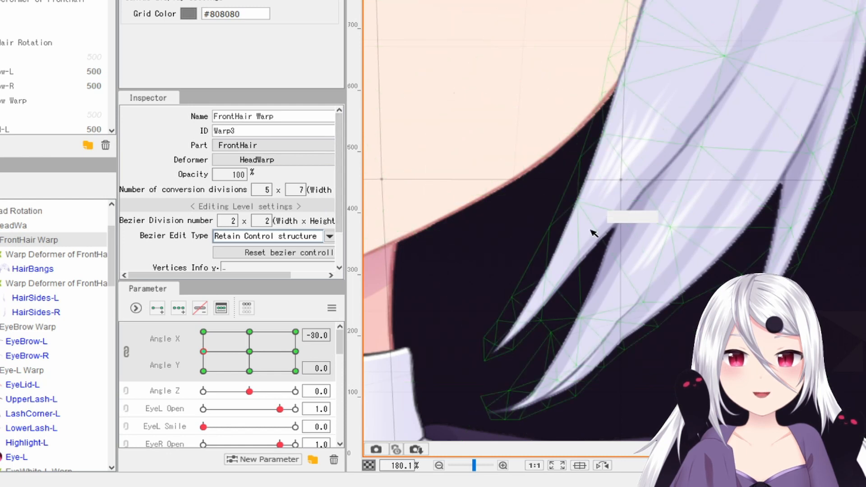
Undo the most recent FrontHair Warp changes and clear the selection on the canvas
{"action": "scroll", "coordinate": [667, 216], "scroll_direction": "down", "scroll_amount": 4}
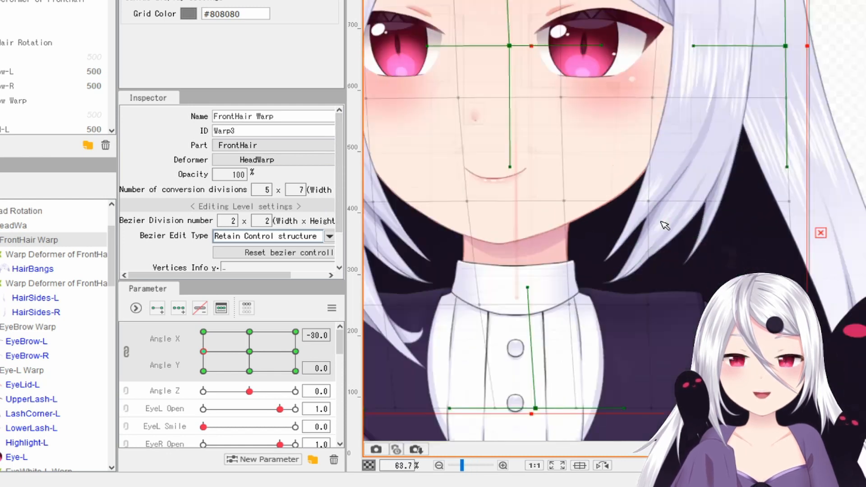
{"action": "key", "text": "ctrl+z"}
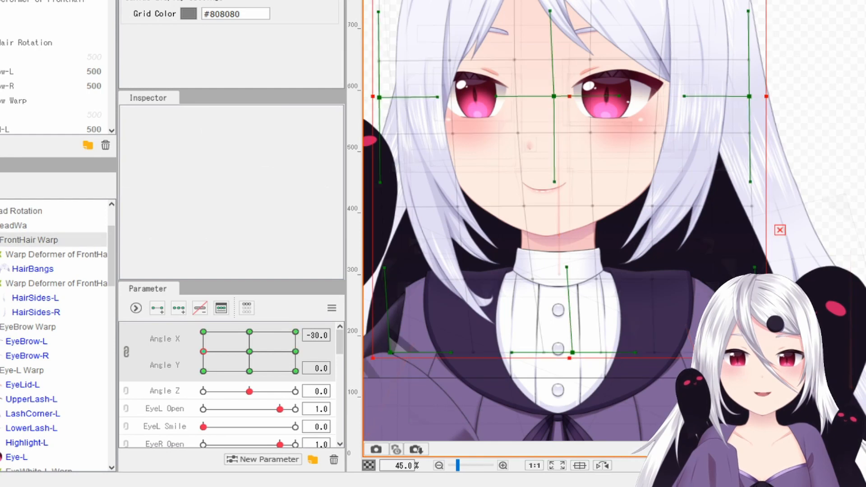
{"action": "key", "text": "ctrl+z"}
{"action": "key", "text": "ctrl+z"}
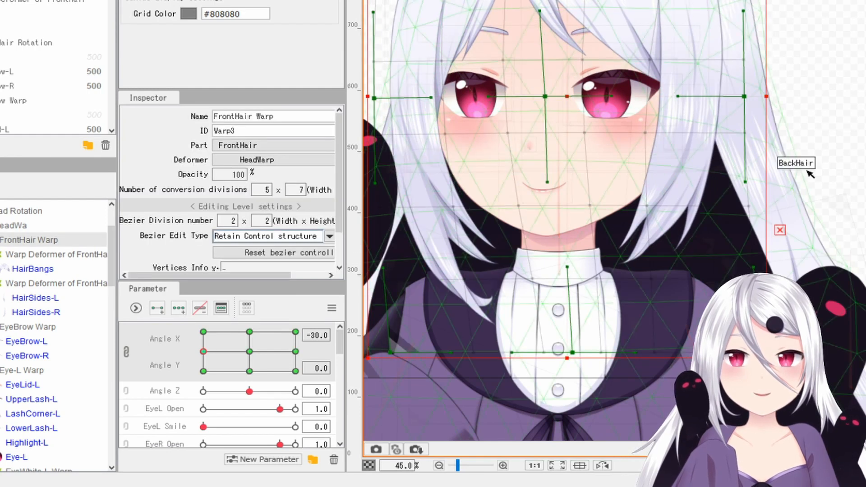
{"action": "left_click", "coordinate": [796, 170]}
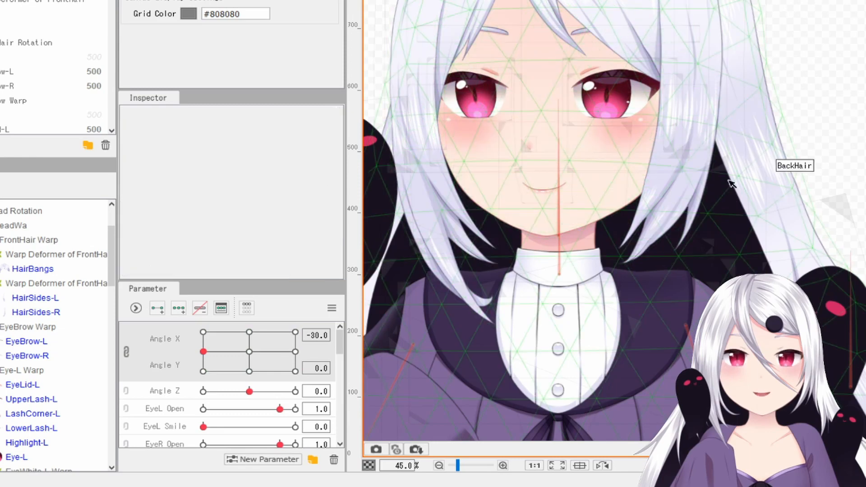
Preview the combined Angle X and Angle Y head movement and the Body Z movement, returning all three parameters to 0
{"action": "scroll", "coordinate": [572, 253], "scroll_direction": "down", "scroll_amount": 1}
{"action": "scroll", "coordinate": [583, 309], "scroll_direction": "down", "scroll_amount": 1}
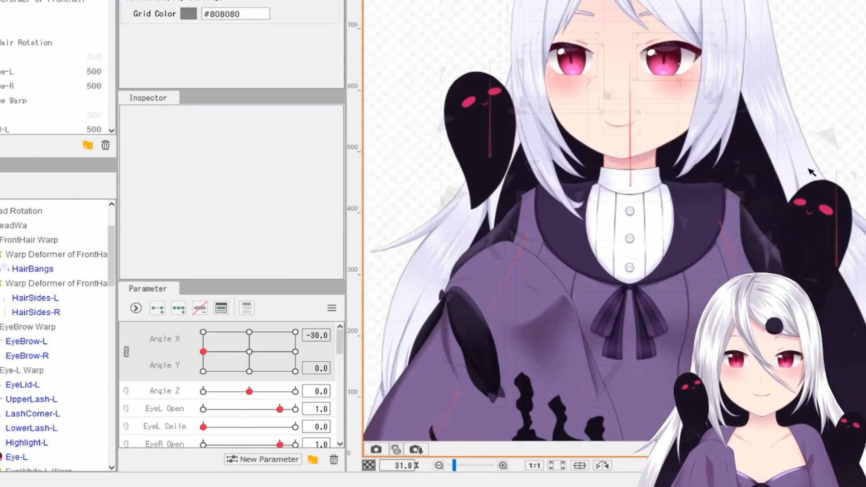
{"action": "left_click_drag", "start_coordinate": [220, 361], "coordinate": [306, 378]}
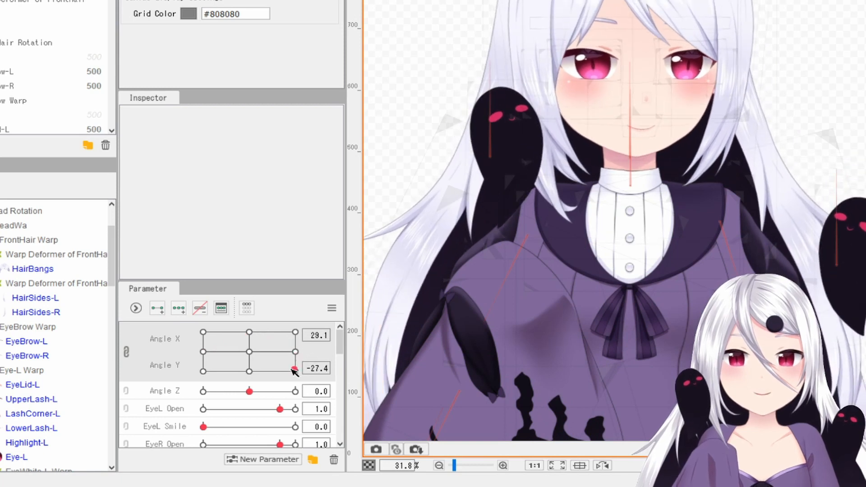
{"action": "left_click", "coordinate": [256, 355]}
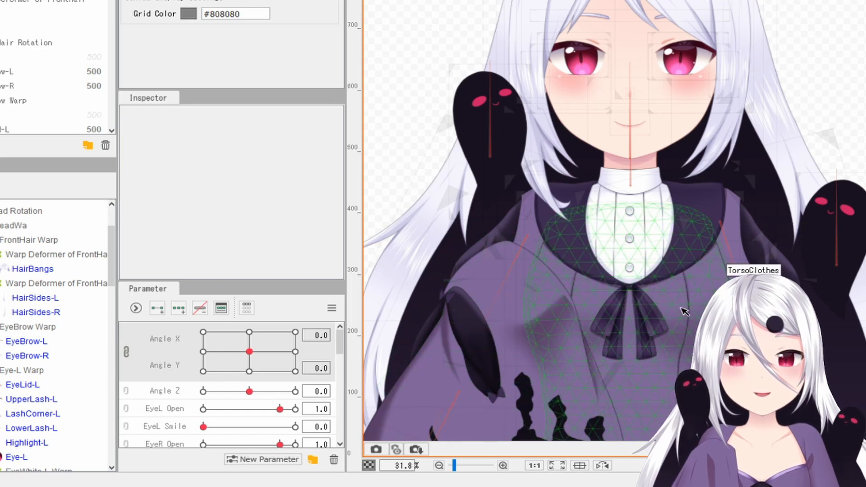
{"action": "scroll", "coordinate": [240, 404], "scroll_direction": "down", "scroll_amount": 5}
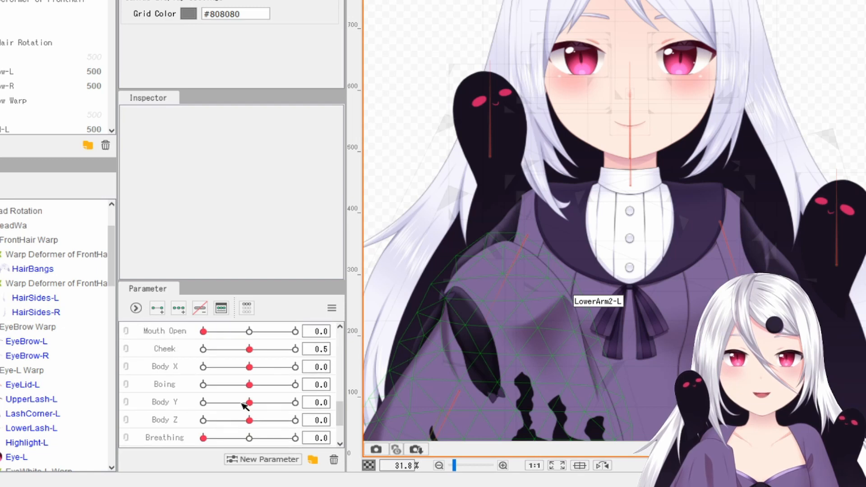
{"action": "mouse_move", "coordinate": [261, 415]}
{"action": "left_mouse_down"}
{"action": "mouse_move", "coordinate": [205, 417]}
{"action": "mouse_move", "coordinate": [245, 410]}
{"action": "mouse_move", "coordinate": [293, 418]}
{"action": "mouse_move", "coordinate": [250, 420]}
{"action": "left_mouse_up"}
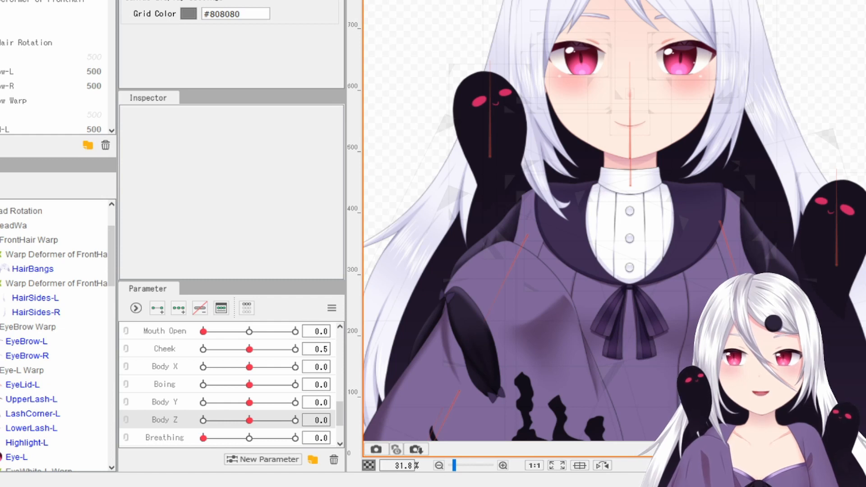
Open the model's Physics/Scene Blending Settings
{"action": "left_click", "coordinate": [5, 0]}
{"action": "mouse_move", "coordinate": [23, 0]}
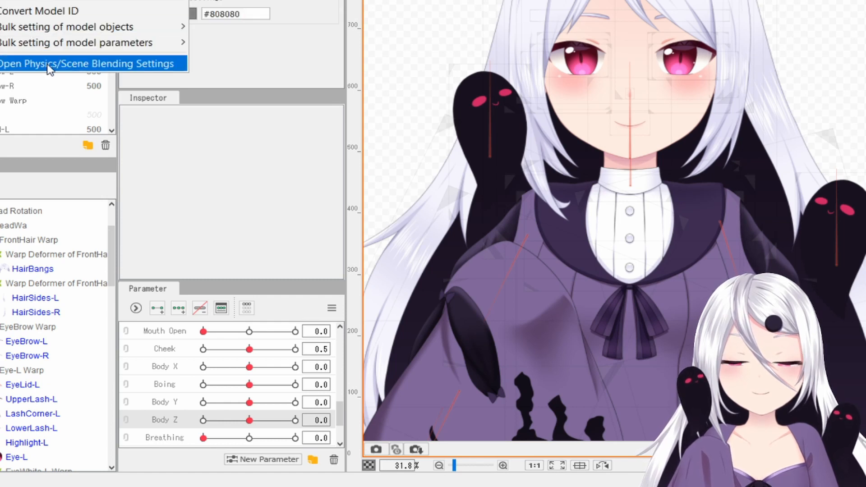
{"action": "left_click", "coordinate": [142, 129]}
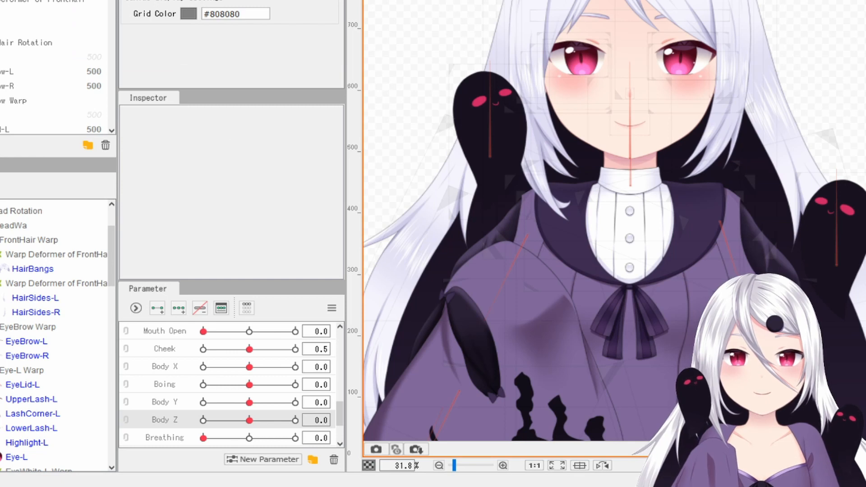